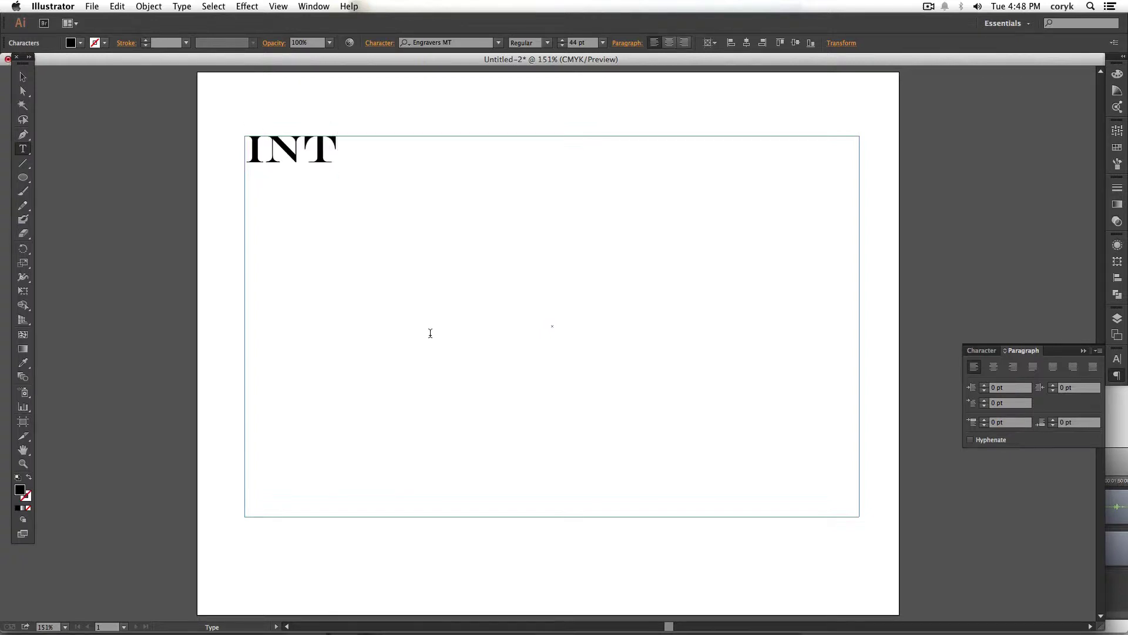
Type 'INTRODUCTION TO THE ILLUSTRATOR WORKSPACE.', then the author's website and Twitter handle on separate lines.
{"action": "type", "text": "ON TO "}
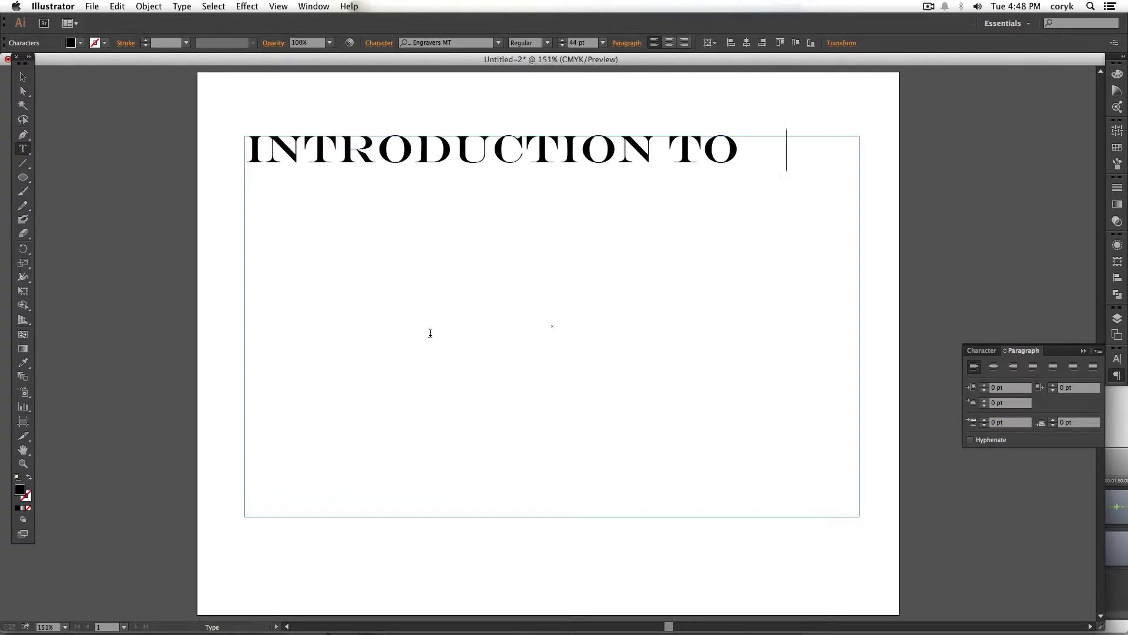
{"action": "type", "text": "THE ILLUSTRA"}
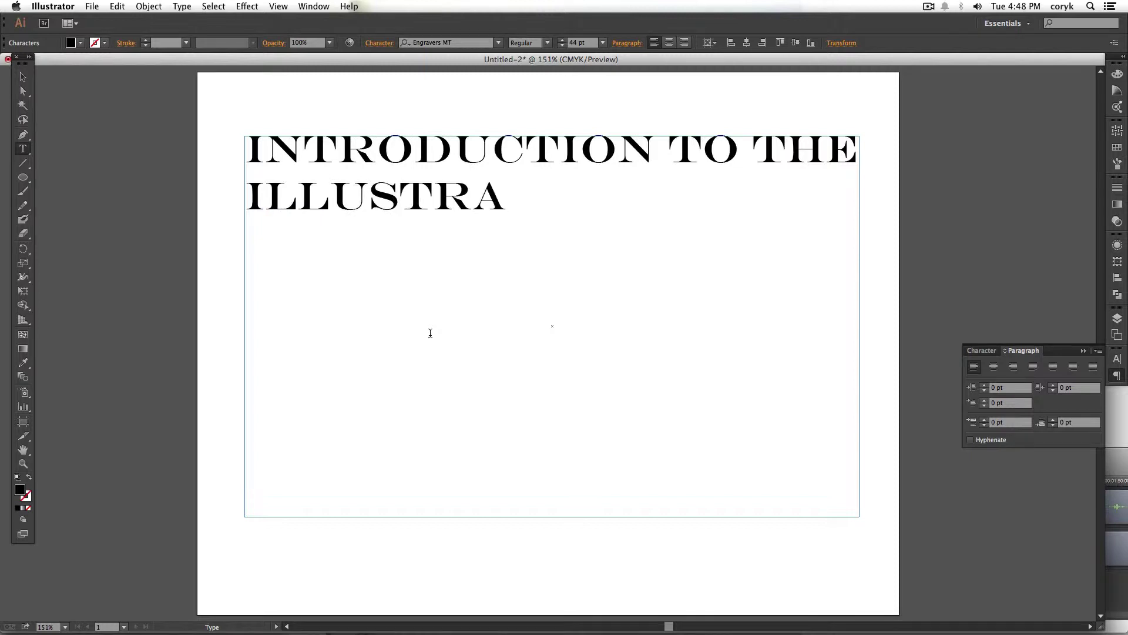
{"action": "type", "text": "TOR WO"}
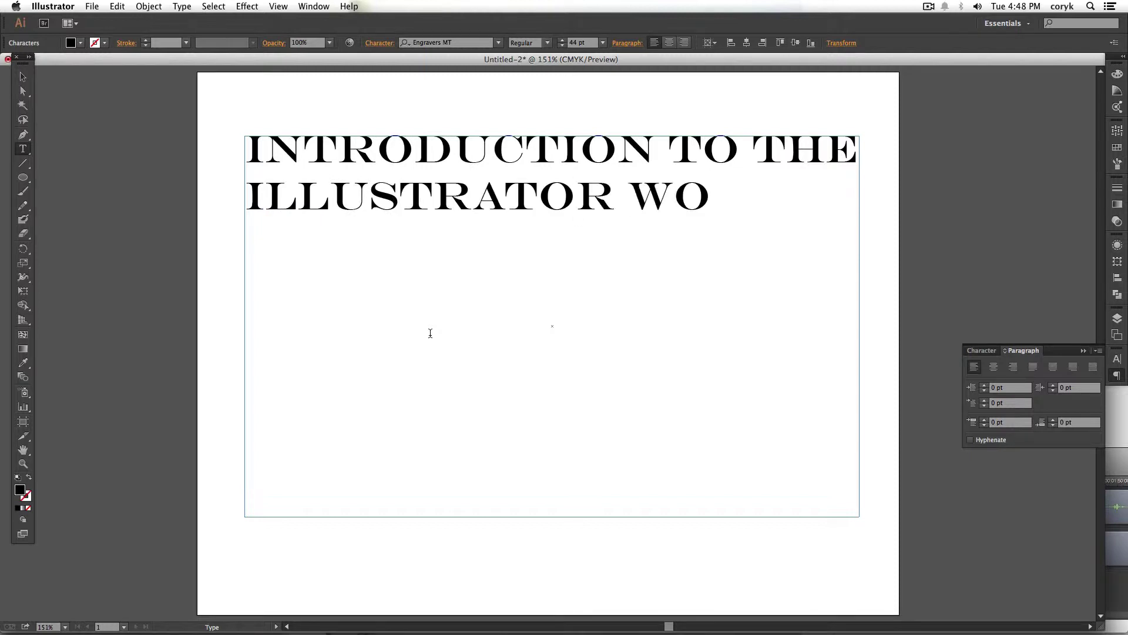
{"action": "type", "text": "RKSPACE"}
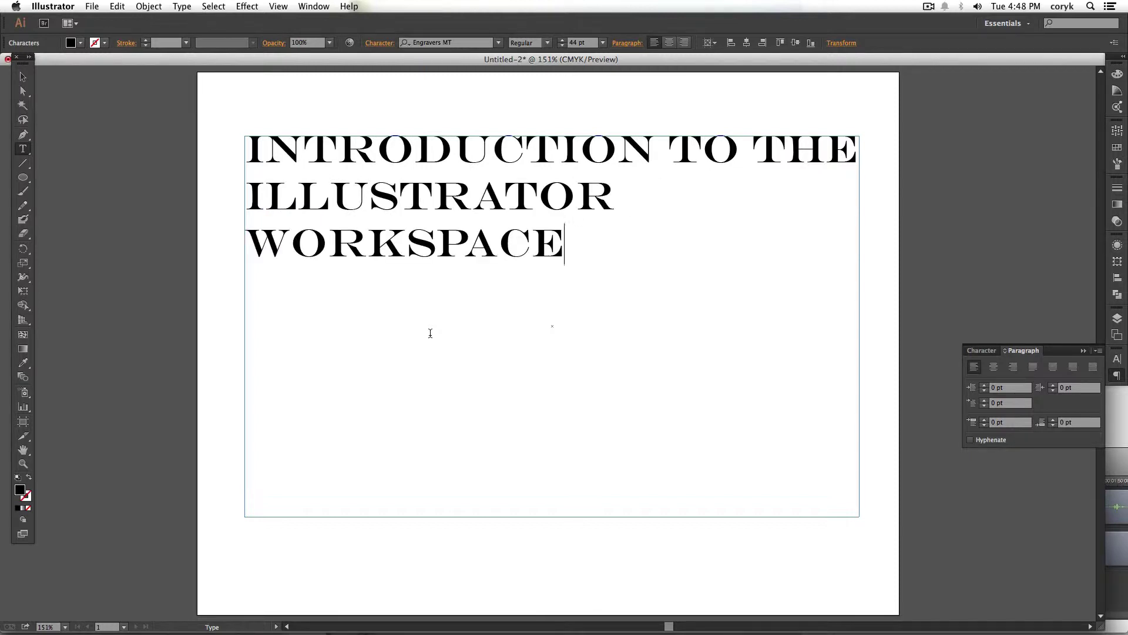
{"action": "type", "text": ".  W"}
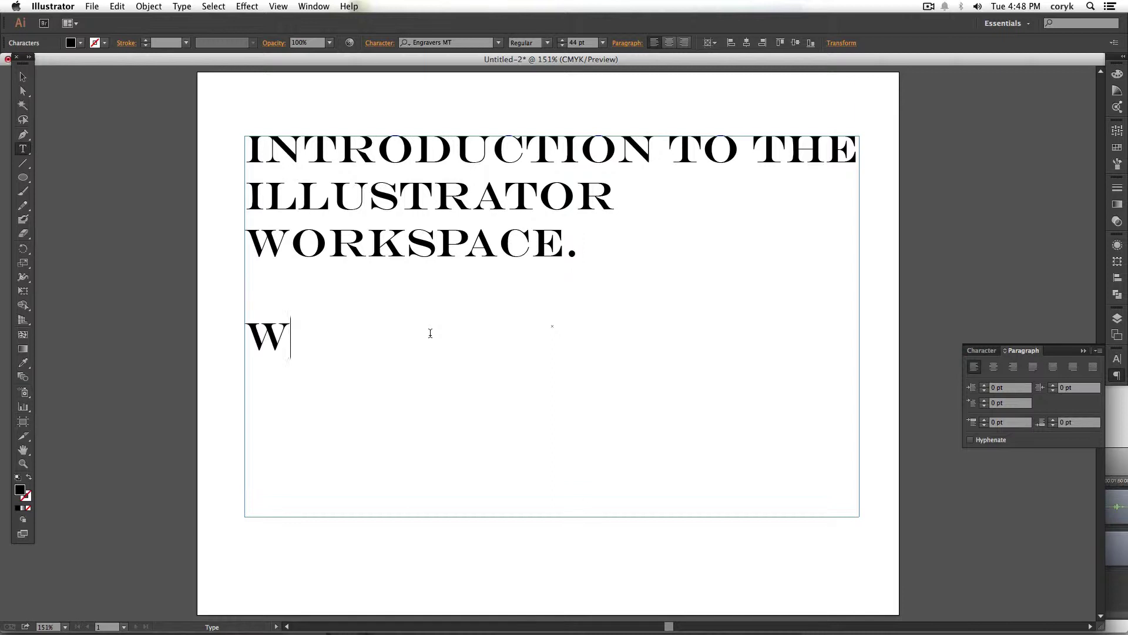
{"action": "type", "text": "WW.CORYKERR.COM"}
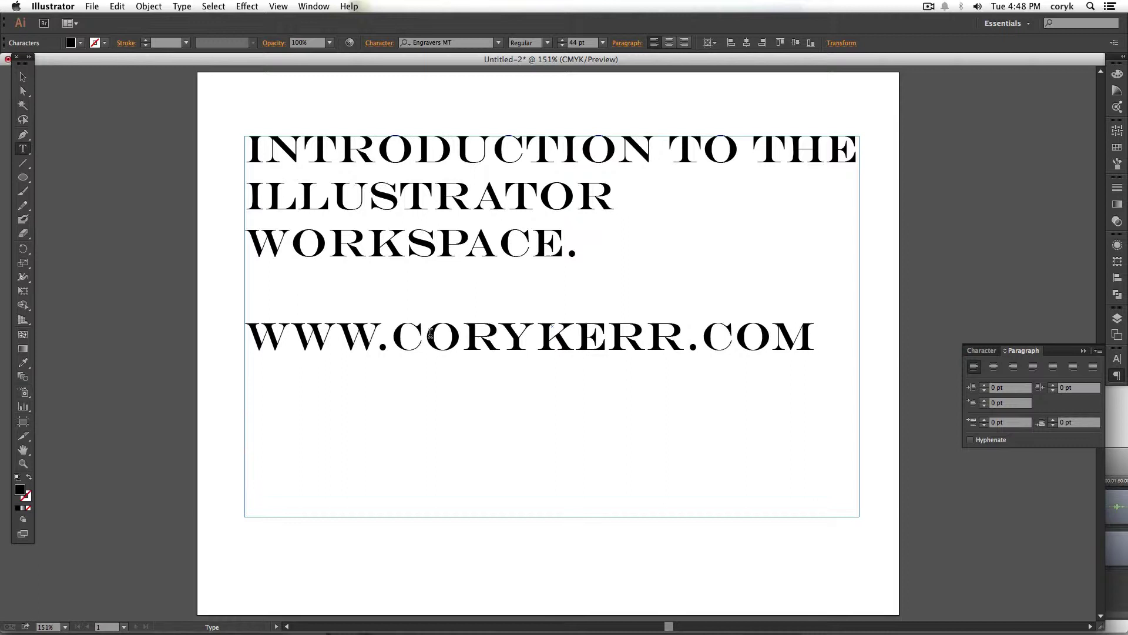
{"action": "key", "text": "Return"}
{"action": "key", "text": "Return"}
{"action": "type", "text": "TWITTER"}
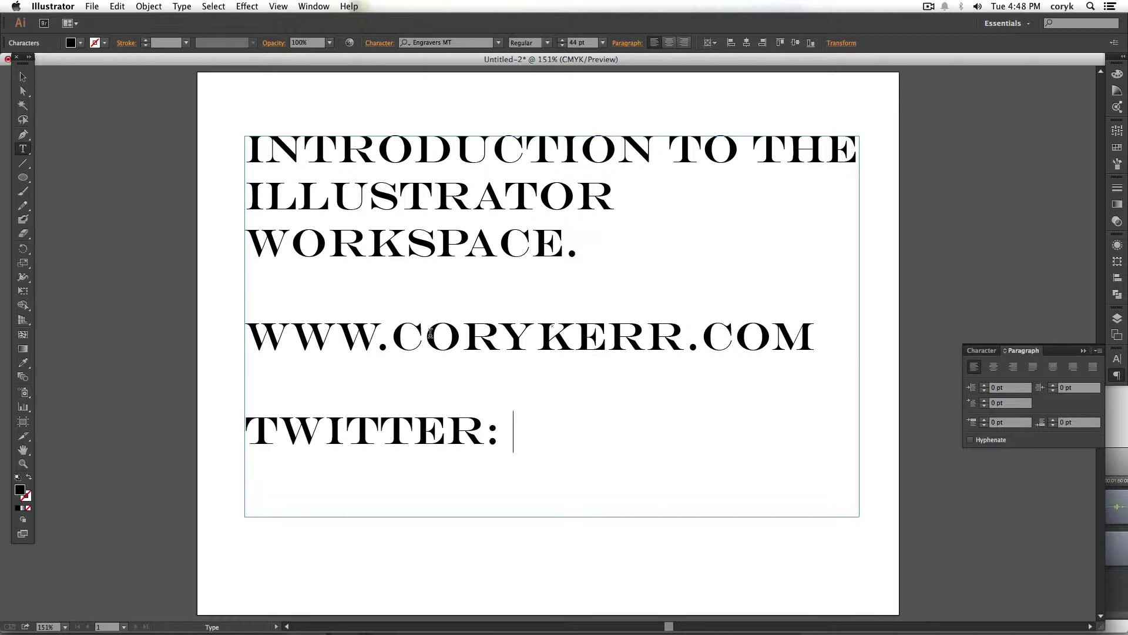
{"action": "type", "text": ": @CORYKERR"}
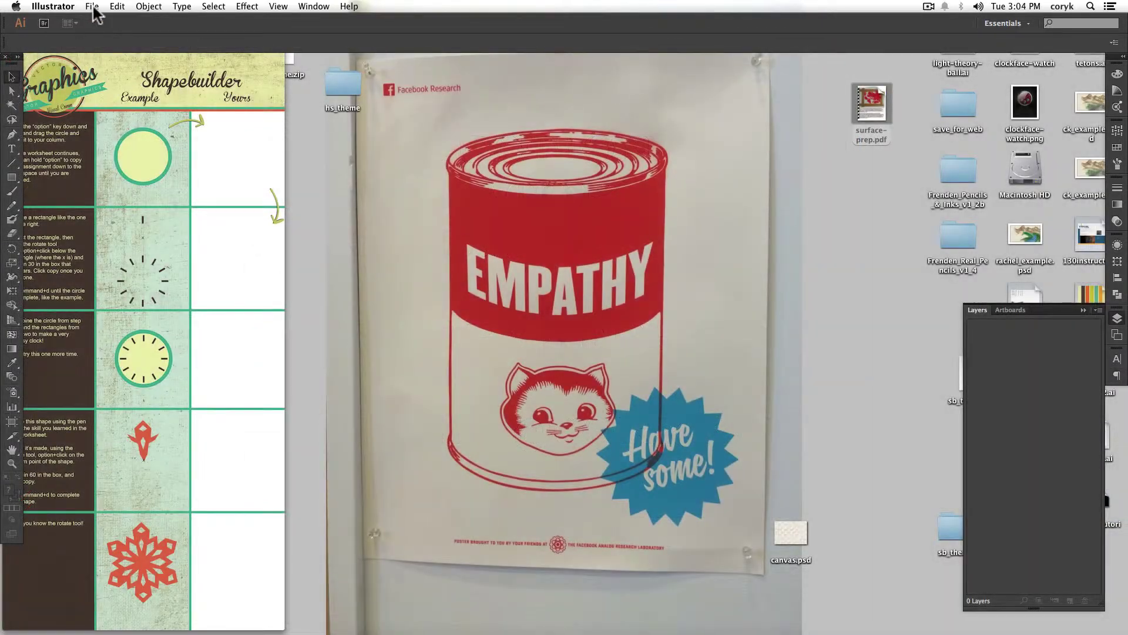
Set up a new Print-profile document, landscape orientation, with units in inches (11 × 8.5 in).
{"action": "left_click", "coordinate": [93, 8]}
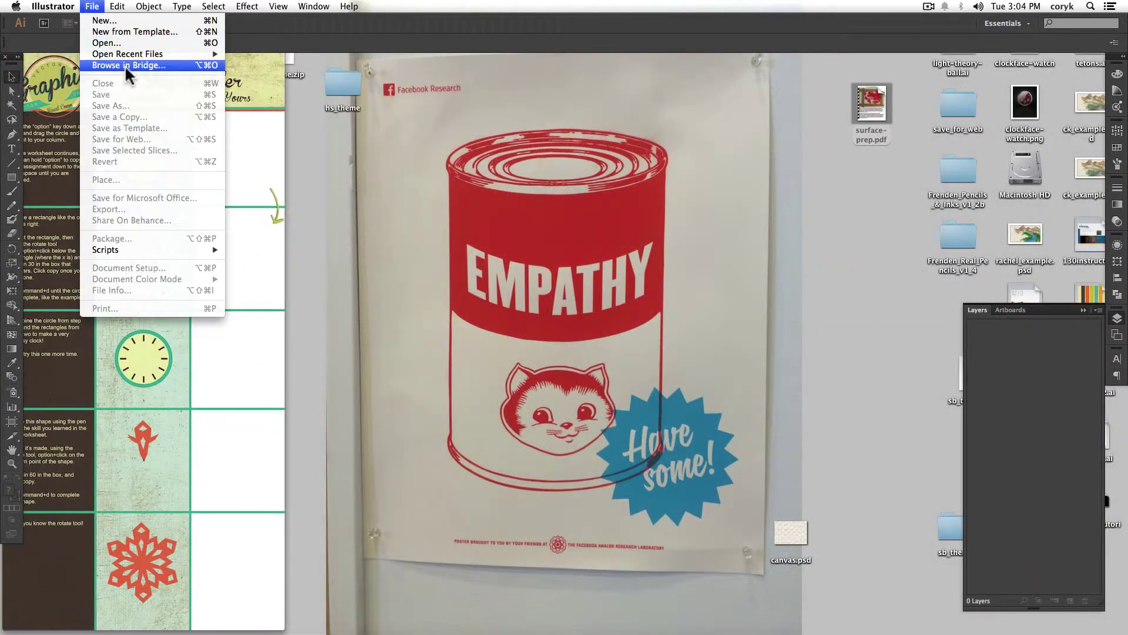
{"action": "left_click", "coordinate": [143, 20]}
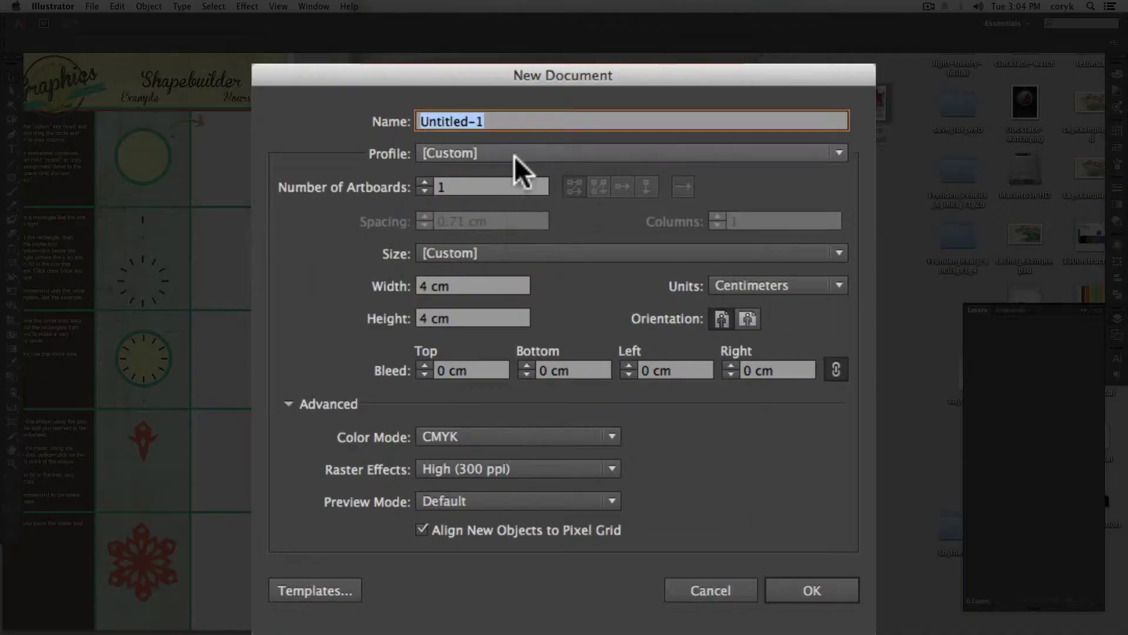
{"action": "left_click", "coordinate": [535, 254]}
{"action": "left_click", "coordinate": [477, 259]}
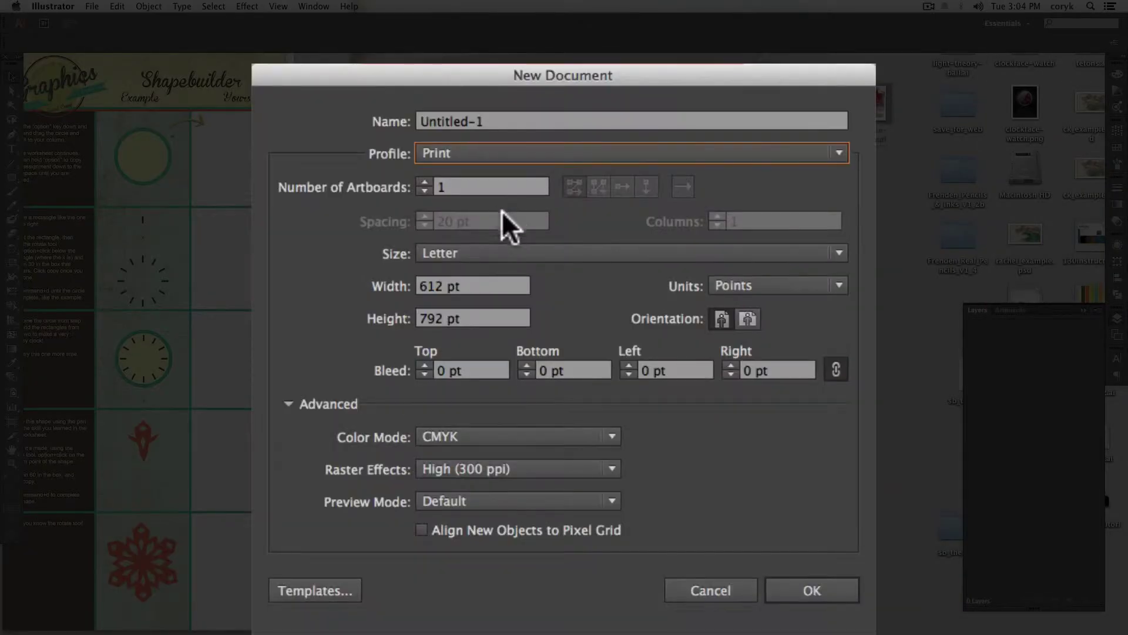
{"action": "left_click", "coordinate": [748, 319]}
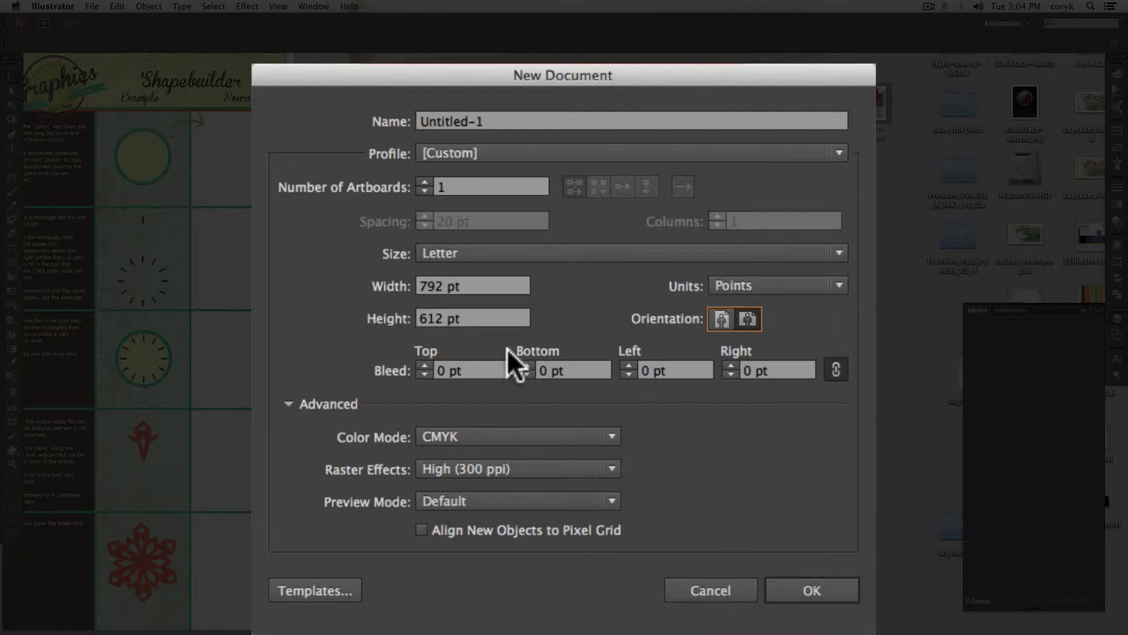
{"action": "left_click", "coordinate": [745, 283]}
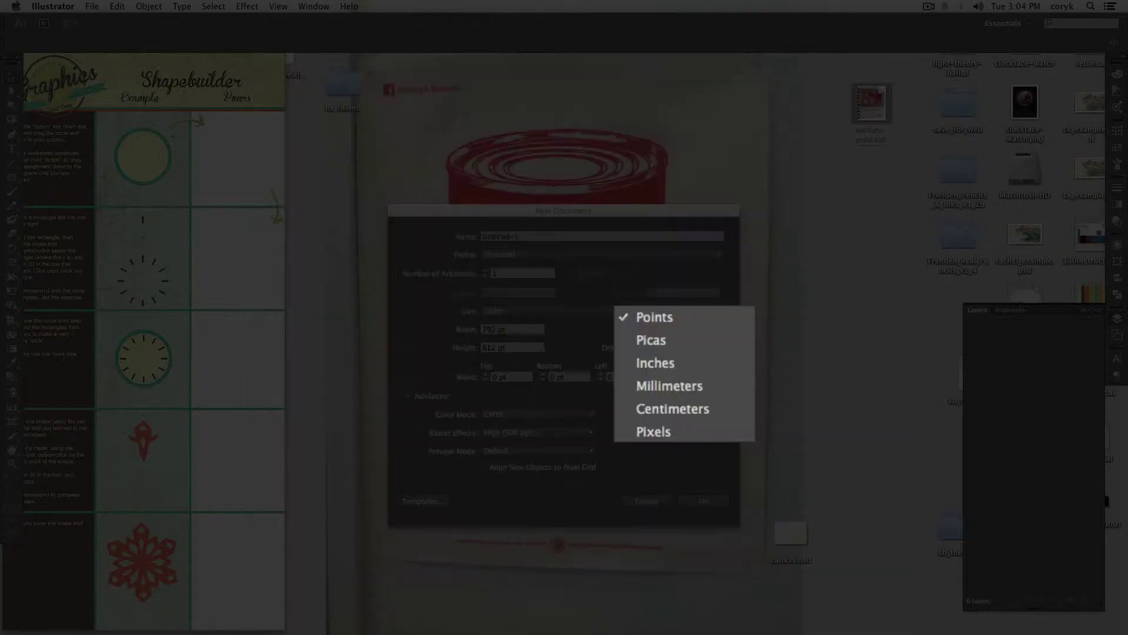
{"action": "left_click", "coordinate": [654, 362]}
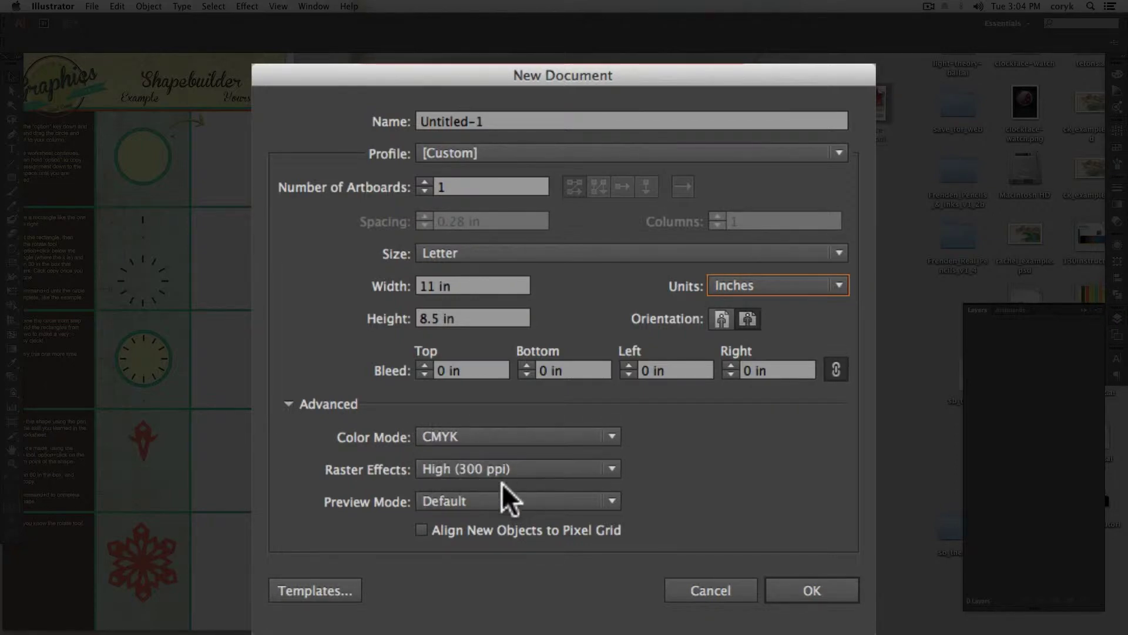
{"action": "left_click", "coordinate": [776, 587]}
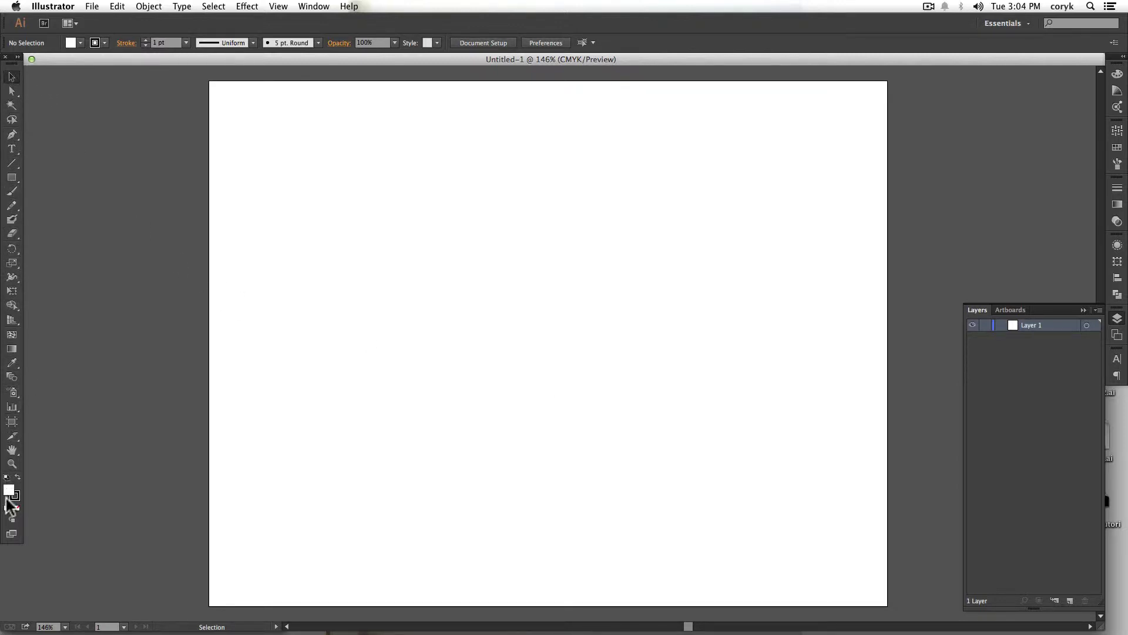
{"action": "left_click", "coordinate": [17, 56]}
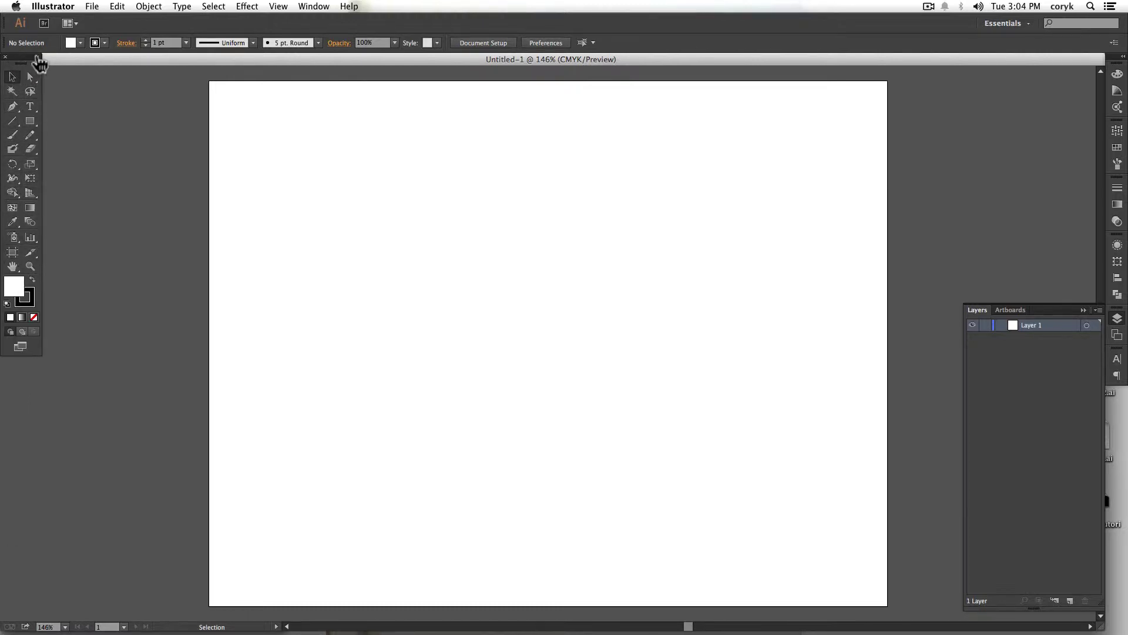
{"action": "left_click", "coordinate": [38, 57]}
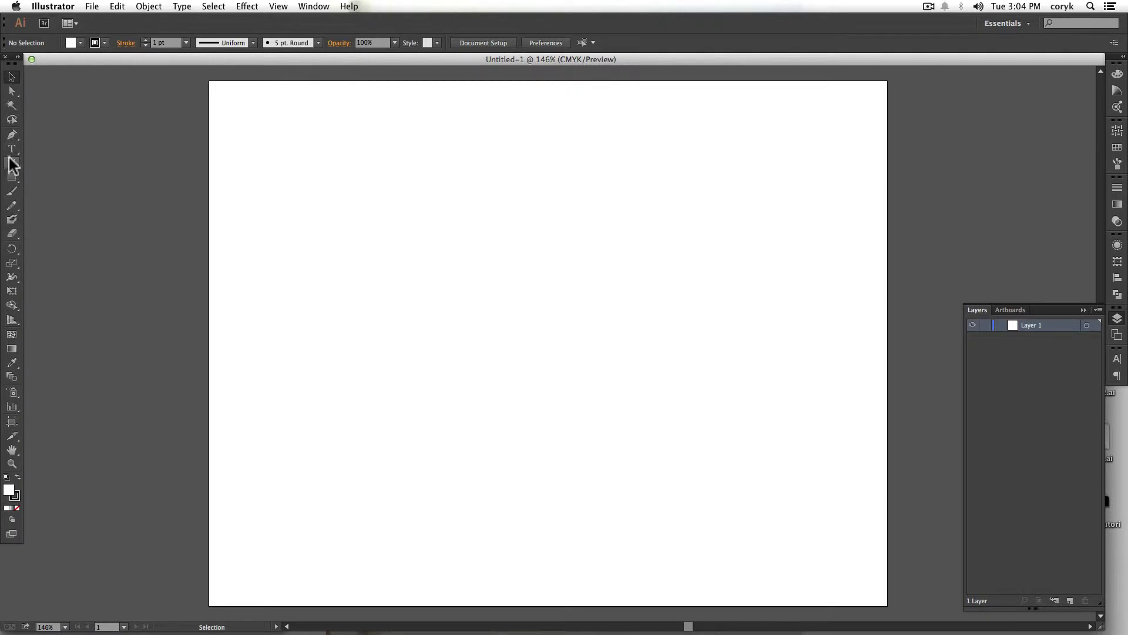
{"action": "left_click", "coordinate": [13, 137]}
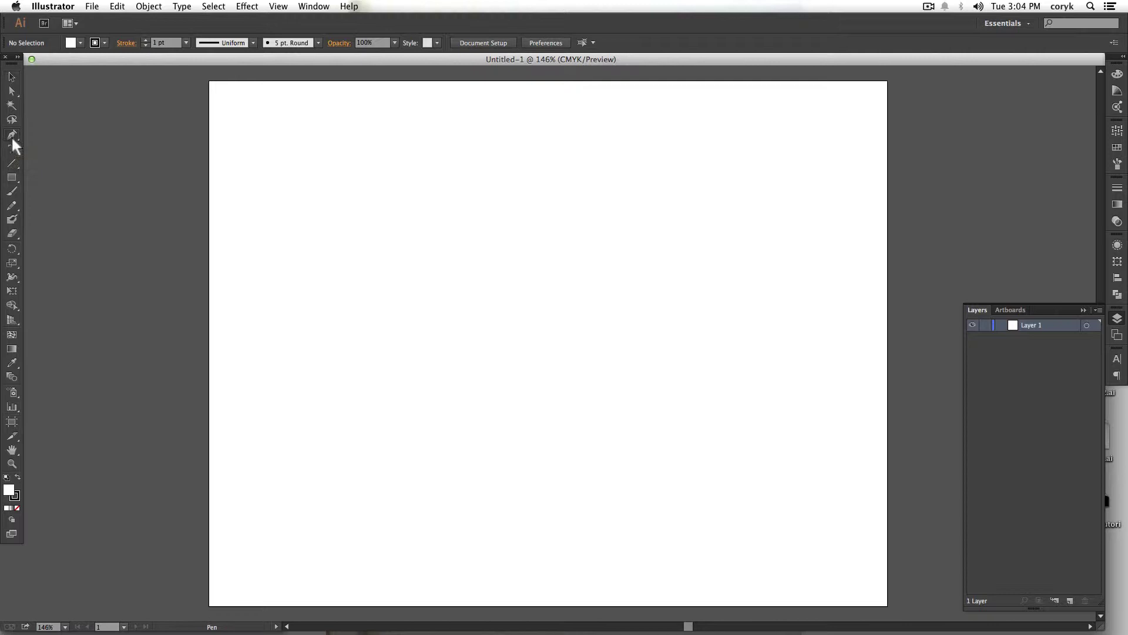
{"action": "left_click", "coordinate": [12, 140]}
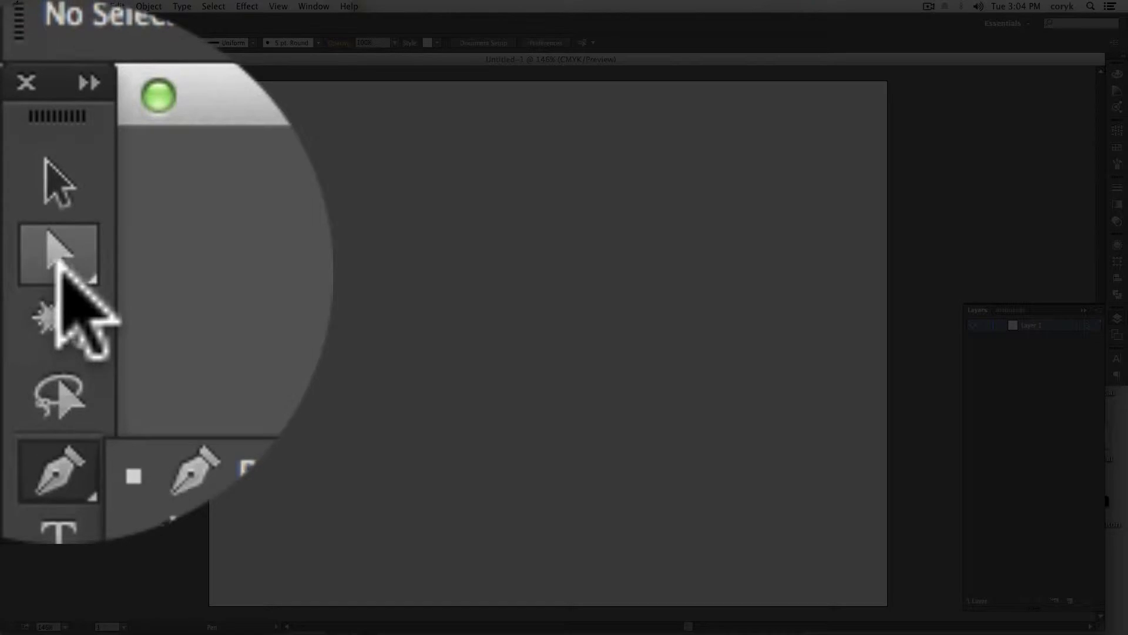
{"action": "left_click", "coordinate": [61, 267]}
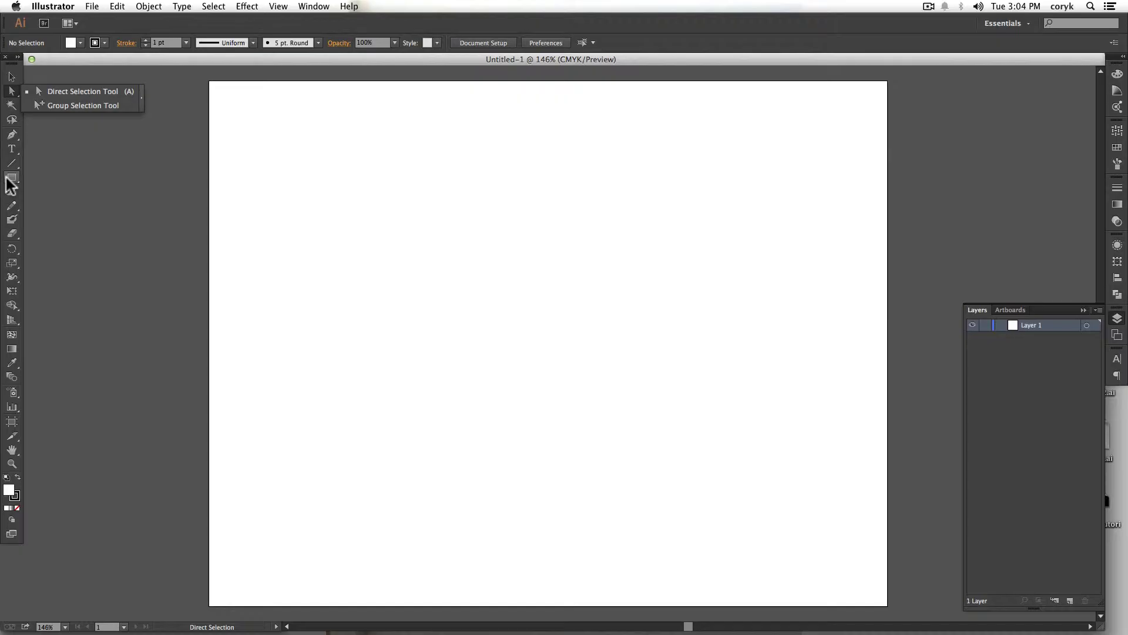
{"action": "left_click", "coordinate": [11, 205]}
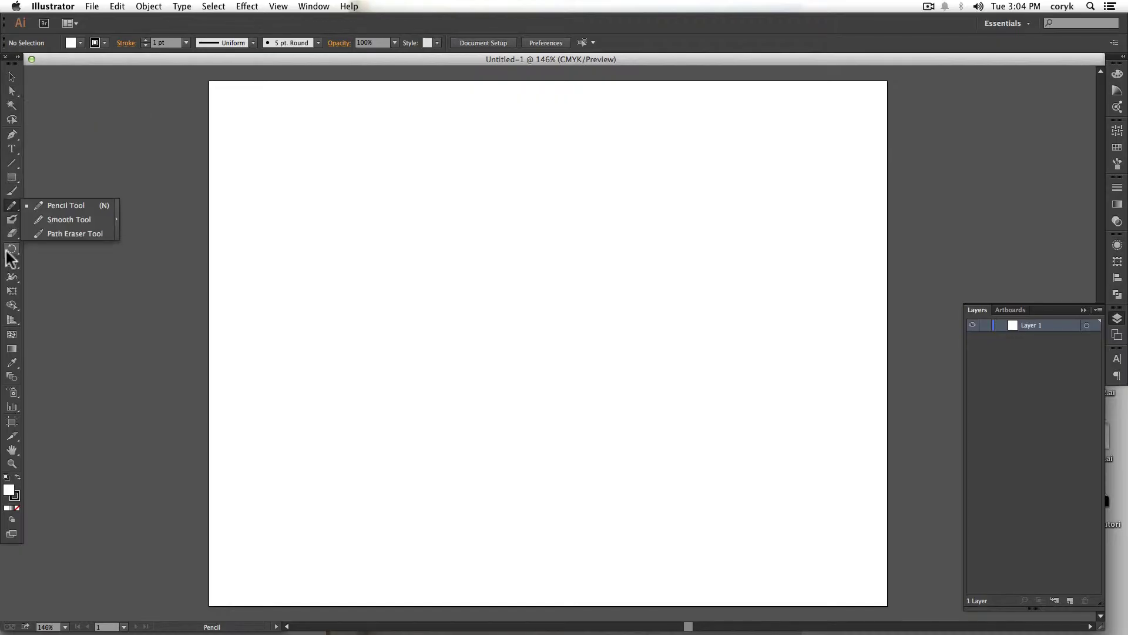
{"action": "left_click", "coordinate": [12, 135]}
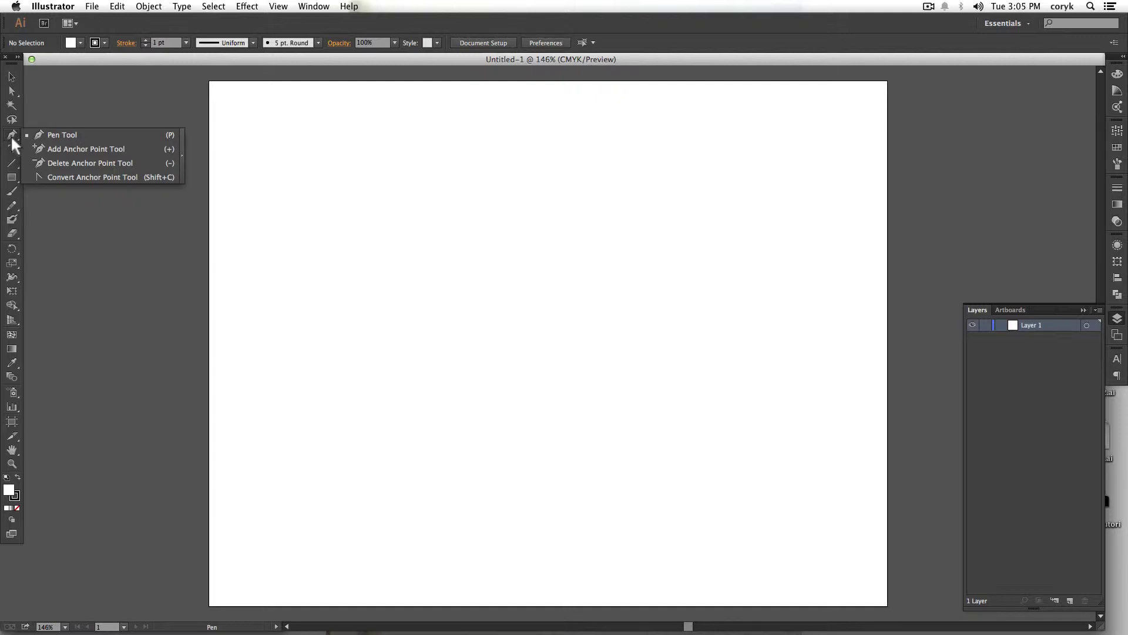
Switch from the Selection tool to the standard horizontal Type Tool from the type flyout.
{"action": "left_click", "coordinate": [11, 77]}
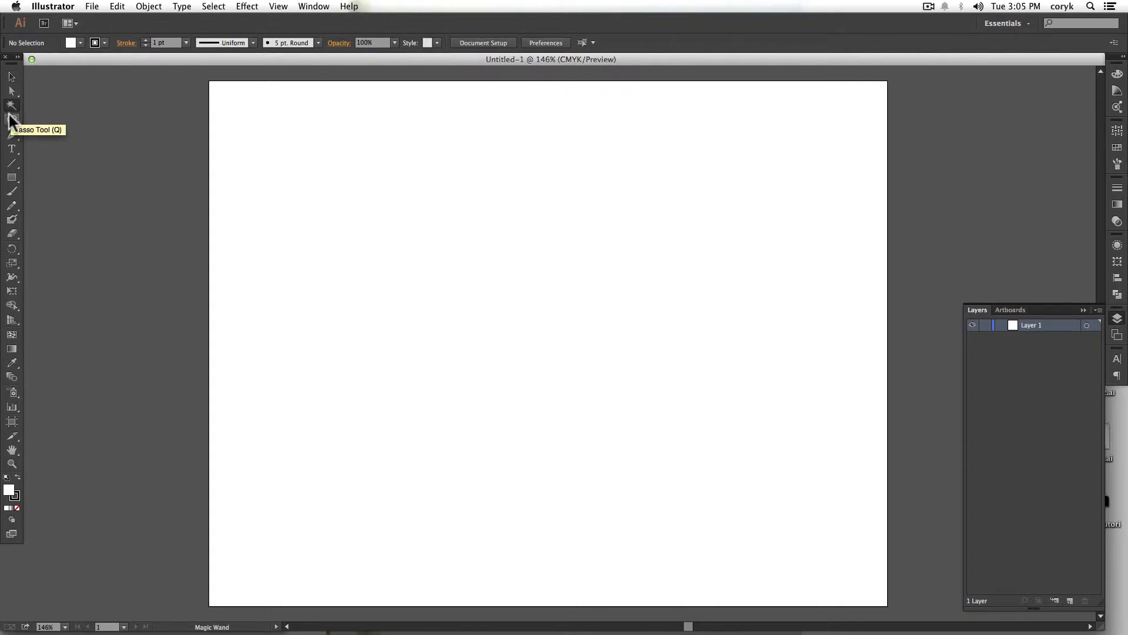
{"action": "left_click", "coordinate": [12, 149]}
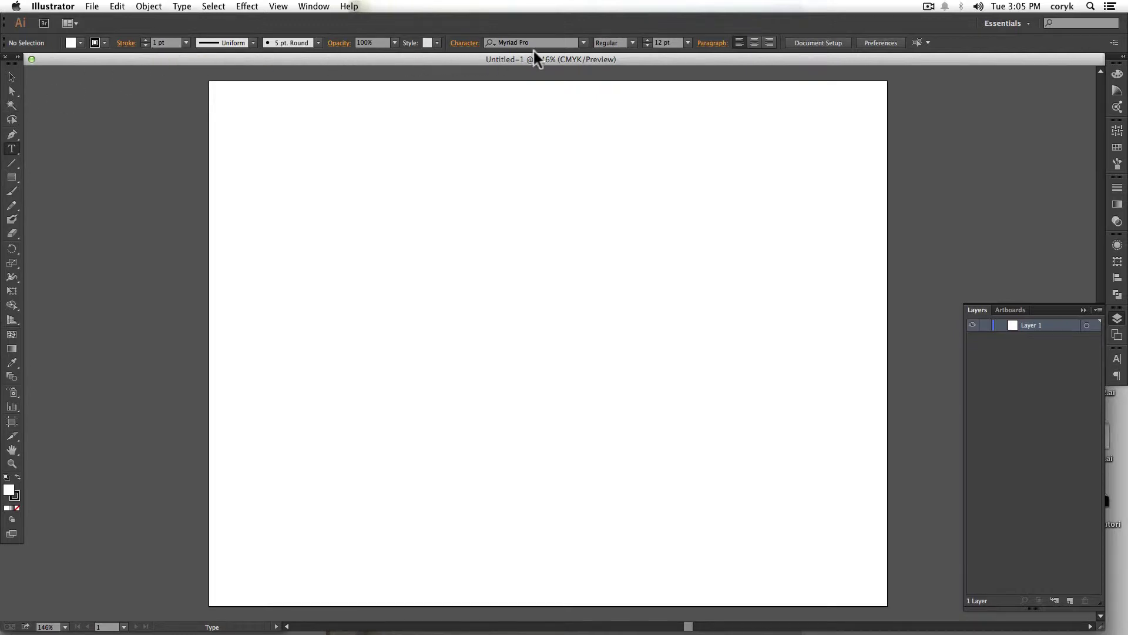
{"action": "left_click", "coordinate": [11, 148]}
{"action": "left_click", "coordinate": [39, 150]}
Try the Layout workspace, return to Essentials, close Layers, and widen the dock to show panel names.
{"action": "left_click", "coordinate": [1025, 23]}
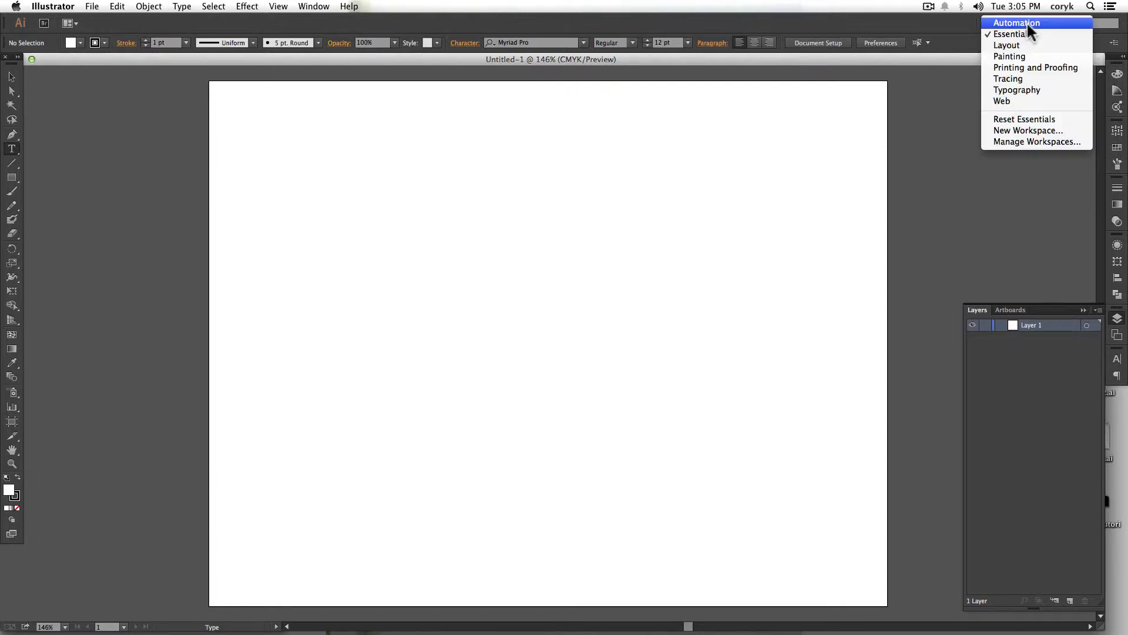
{"action": "left_click", "coordinate": [1017, 46]}
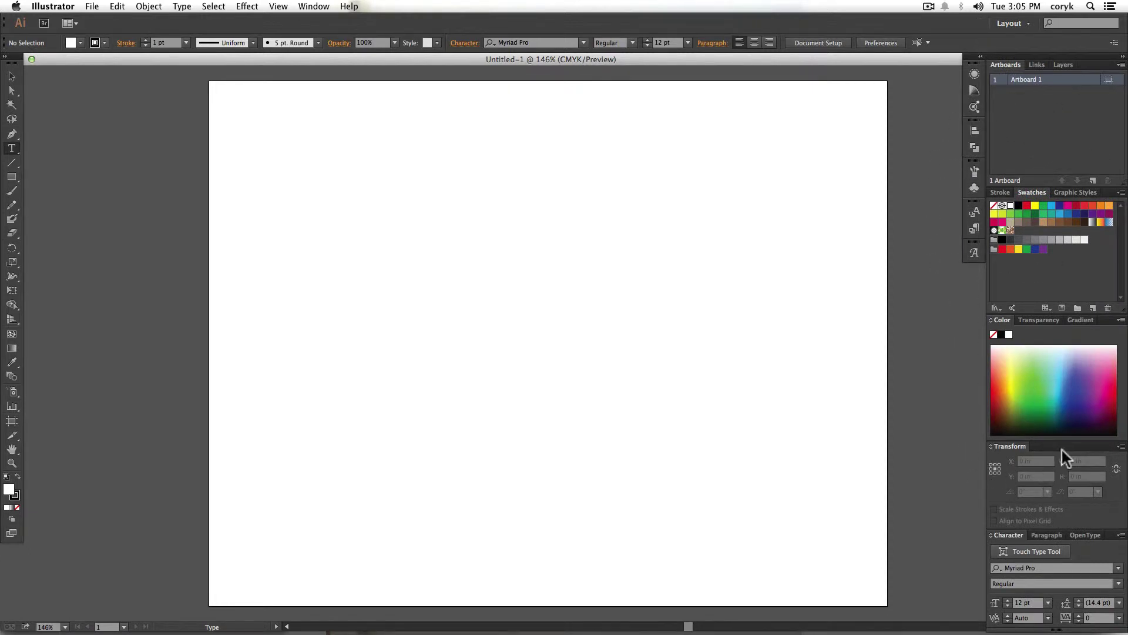
{"action": "left_click", "coordinate": [1023, 22]}
{"action": "left_click", "coordinate": [1021, 32]}
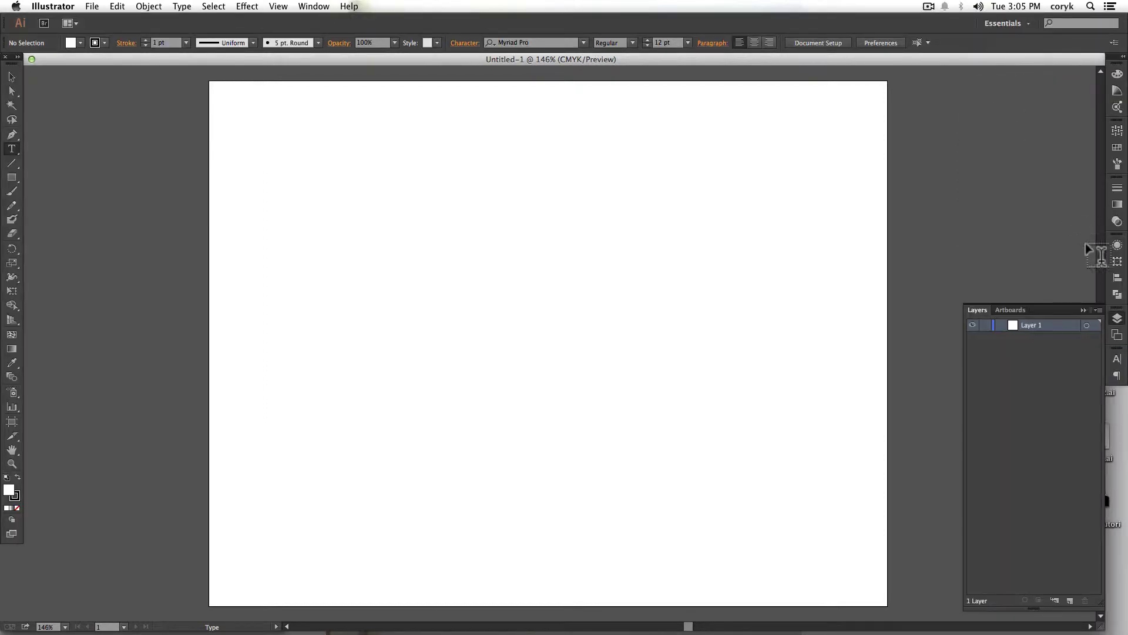
{"action": "left_click", "coordinate": [1083, 310]}
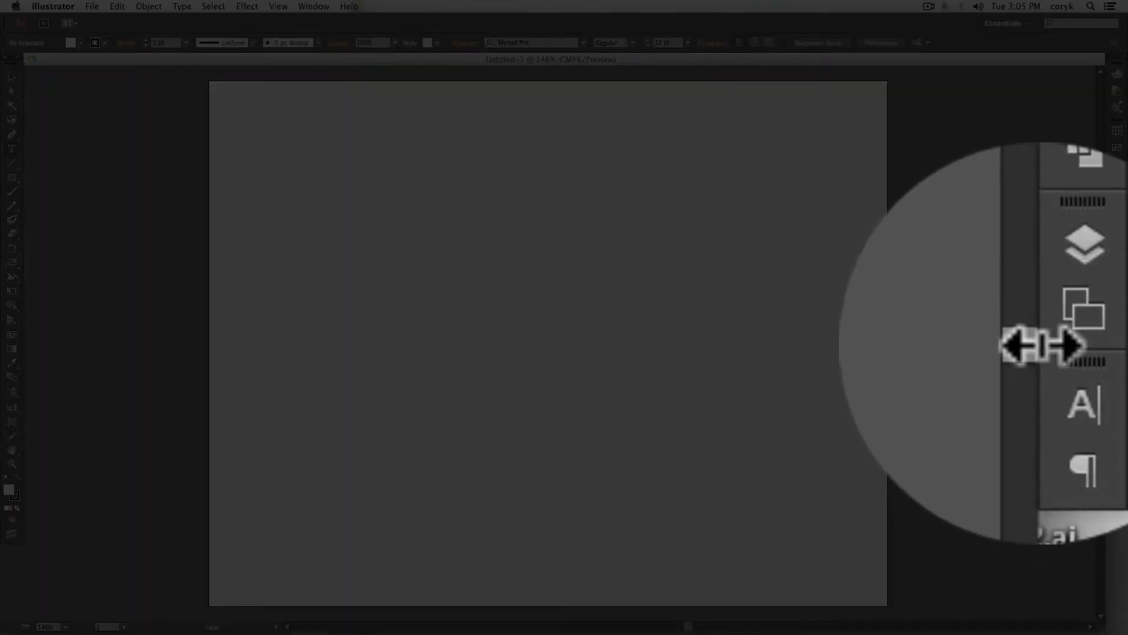
{"action": "left_click_drag", "start_coordinate": [1102, 346], "coordinate": [1053, 336]}
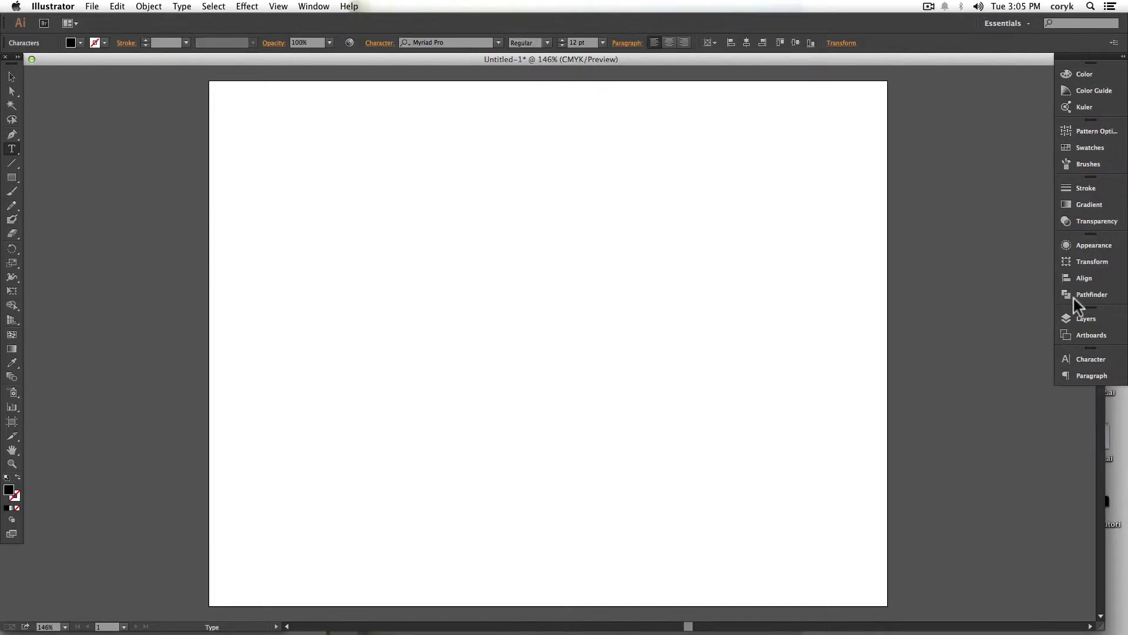
Open the Character/Paragraph panel from the Window menu and collapse the side dock to icons.
{"action": "left_click", "coordinate": [314, 6]}
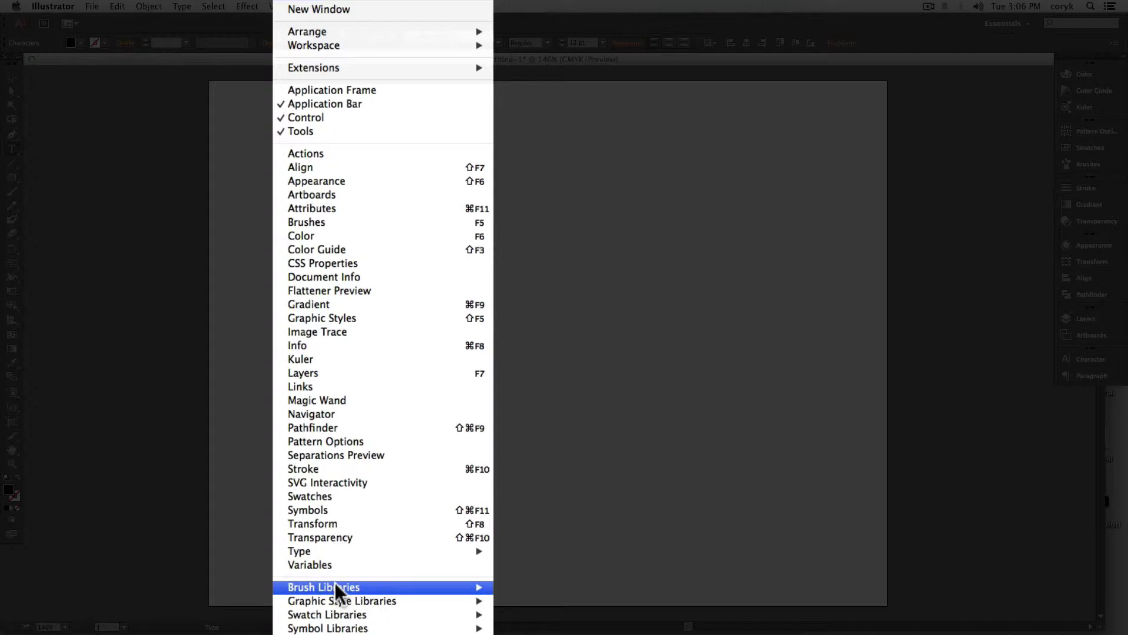
{"action": "mouse_move", "coordinate": [379, 464]}
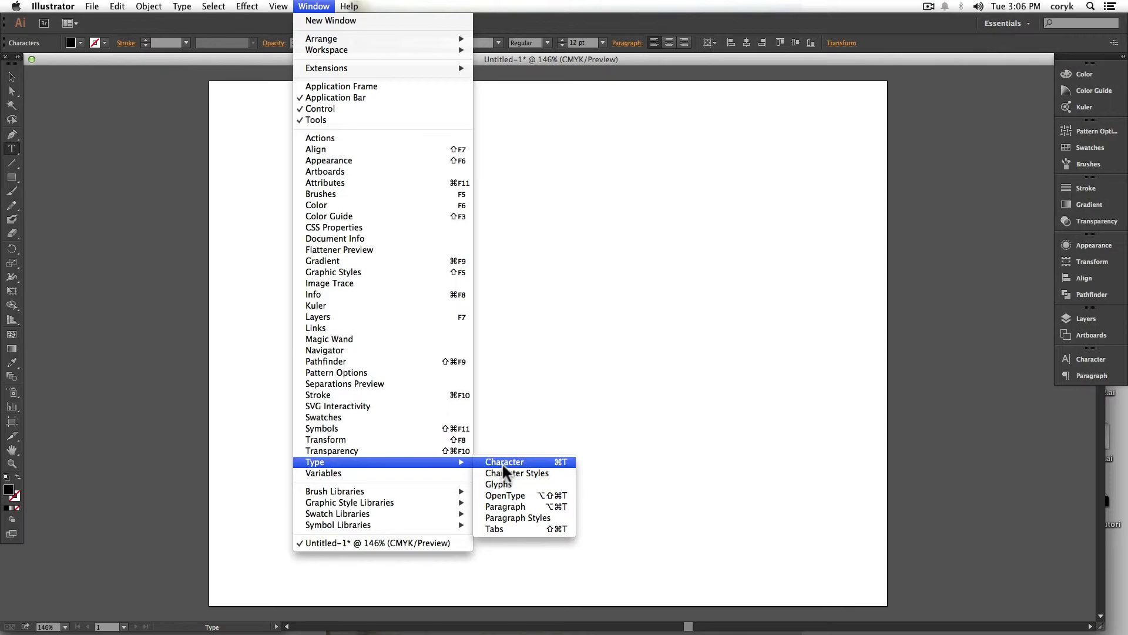
{"action": "left_click", "coordinate": [1079, 357]}
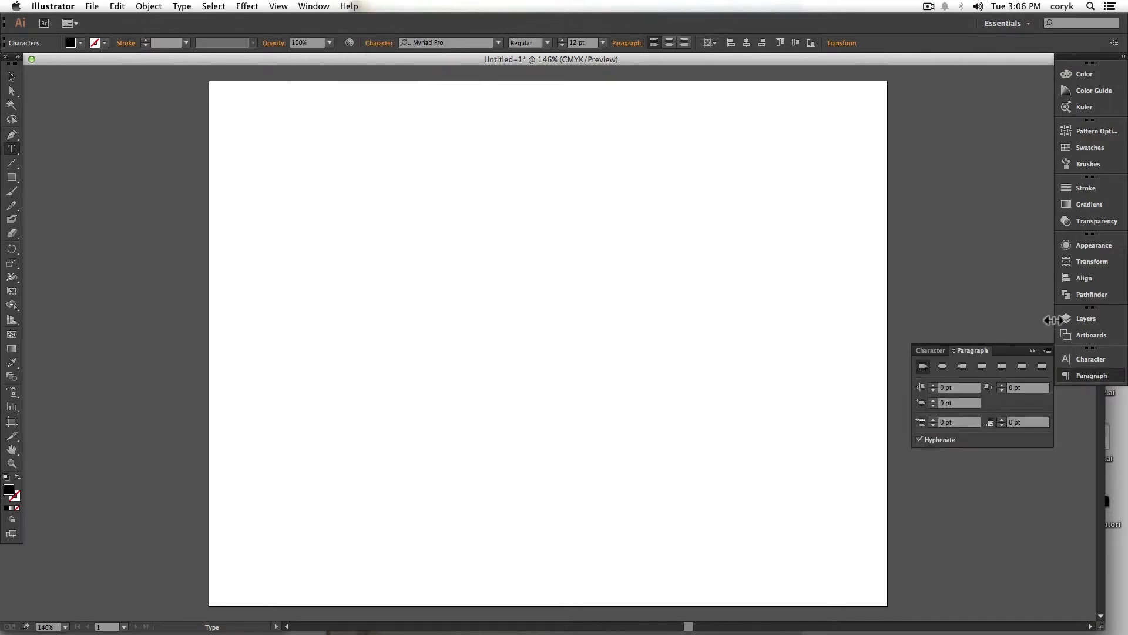
{"action": "left_click_drag", "start_coordinate": [1056, 318], "coordinate": [1105, 319]}
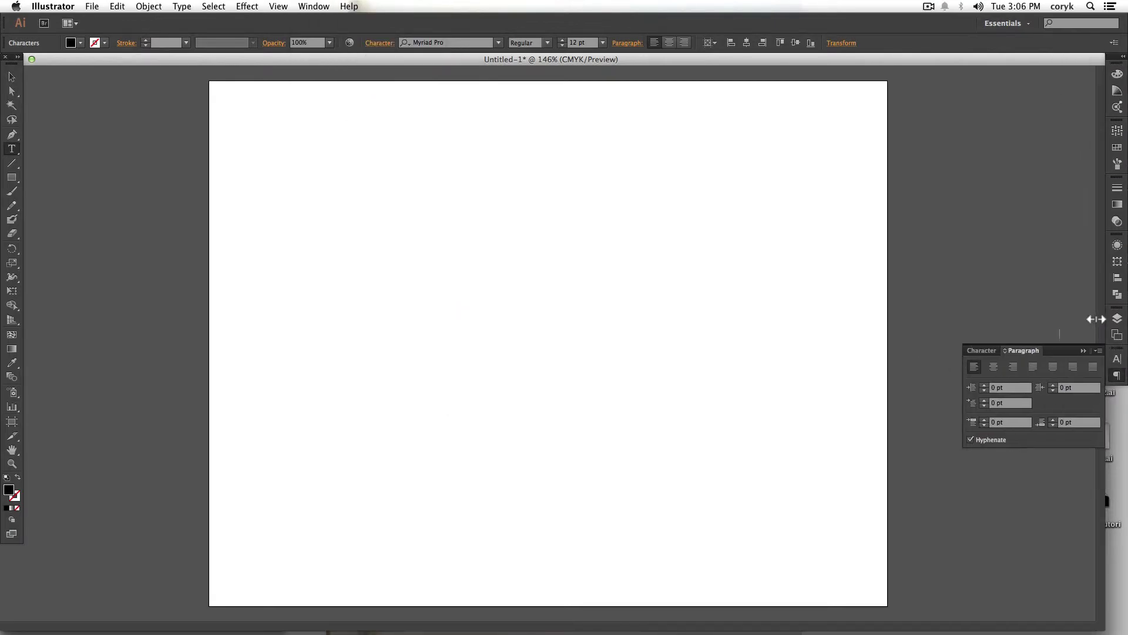
Cycle through the Character, Paragraph and Artboards panels, ending on Layers showing Layer 1.
{"action": "left_click", "coordinate": [1117, 358]}
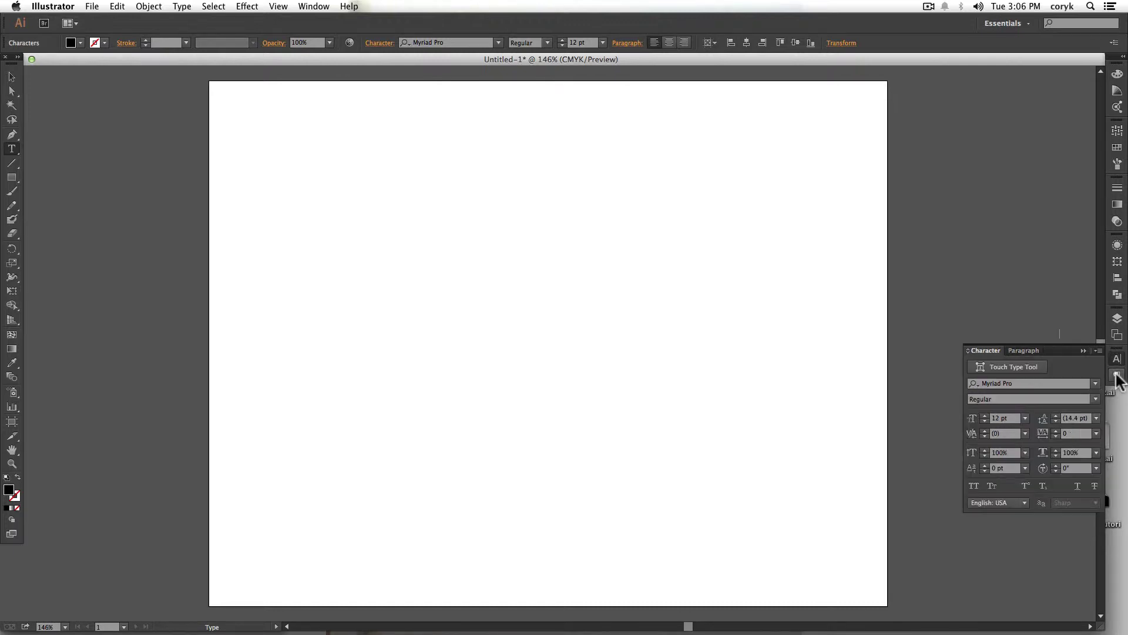
{"action": "left_click", "coordinate": [1118, 375]}
{"action": "left_click", "coordinate": [1117, 358]}
{"action": "left_click", "coordinate": [1117, 335]}
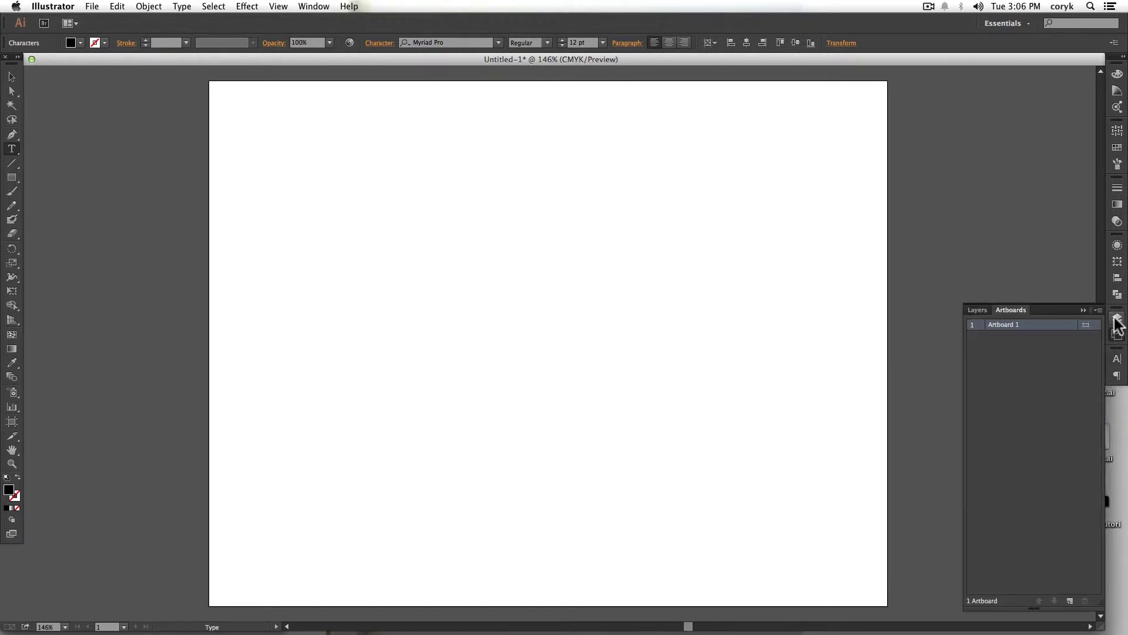
{"action": "left_click", "coordinate": [1117, 318]}
{"action": "left_click", "coordinate": [1117, 335]}
{"action": "left_click", "coordinate": [1118, 333]}
{"action": "left_click", "coordinate": [1116, 319]}
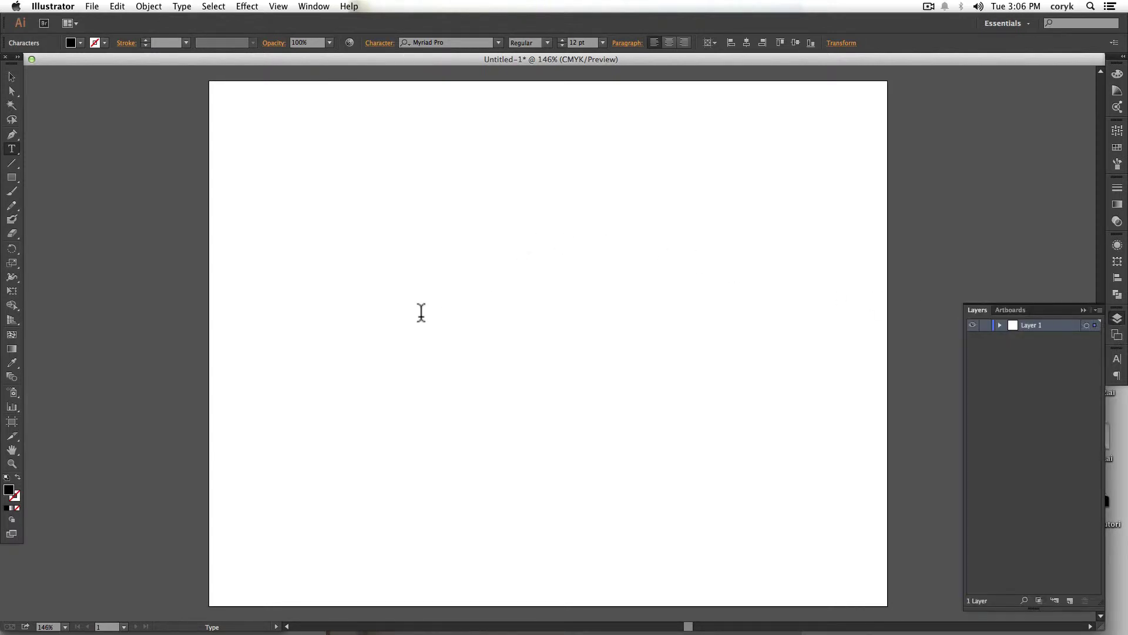
Switch to the Selection tool and click the empty canvas to close the Layers panel.
{"action": "left_click", "coordinate": [12, 78]}
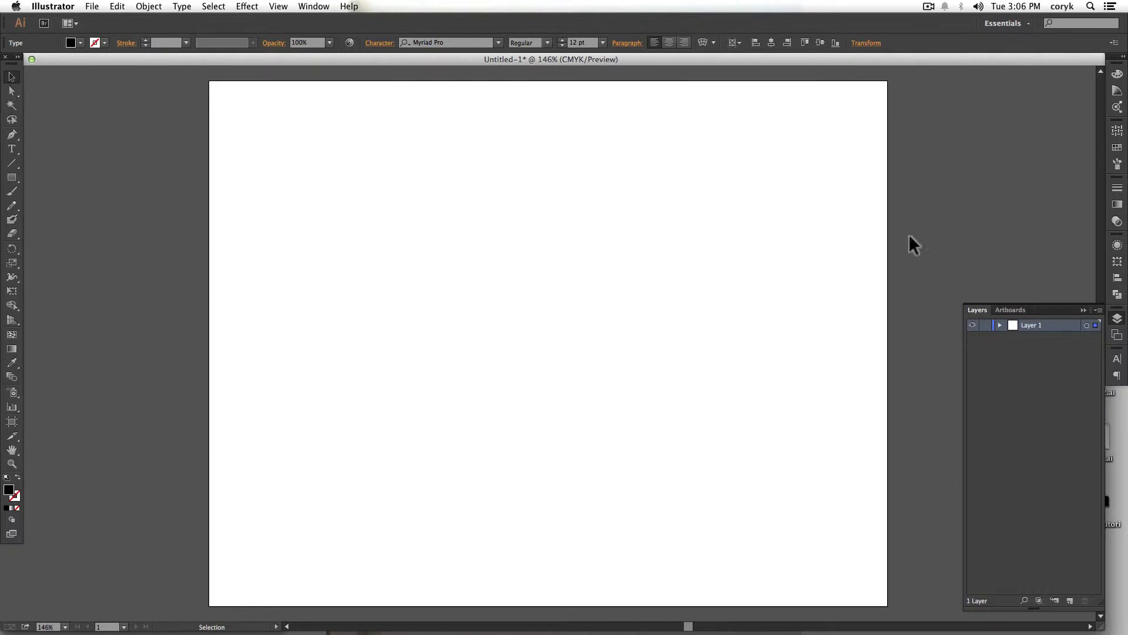
{"action": "left_click", "coordinate": [507, 327]}
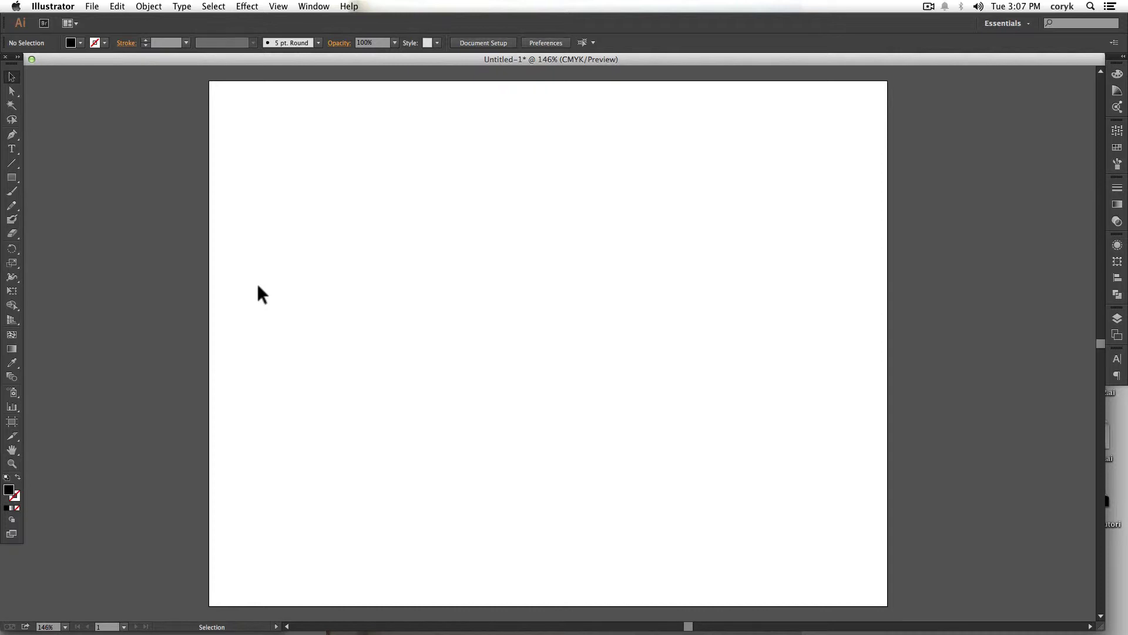
Show rulers, shrink the artboard to a small top-left rectangle with Shift+O, and pan the canvas.
{"action": "key", "text": "super+r"}
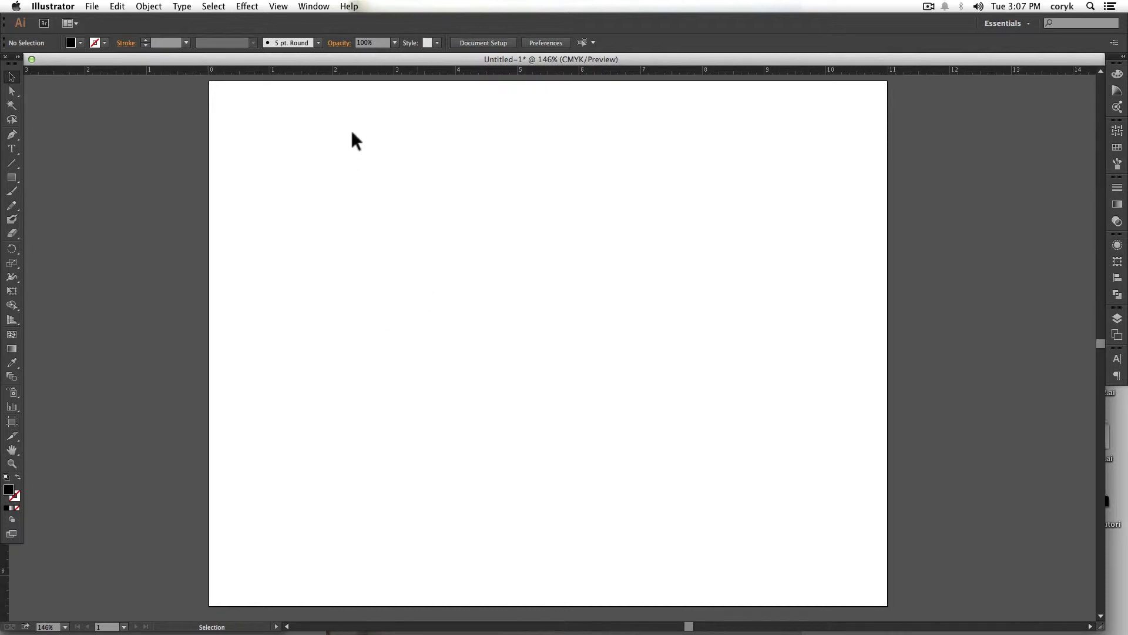
{"action": "key", "text": "shift+o"}
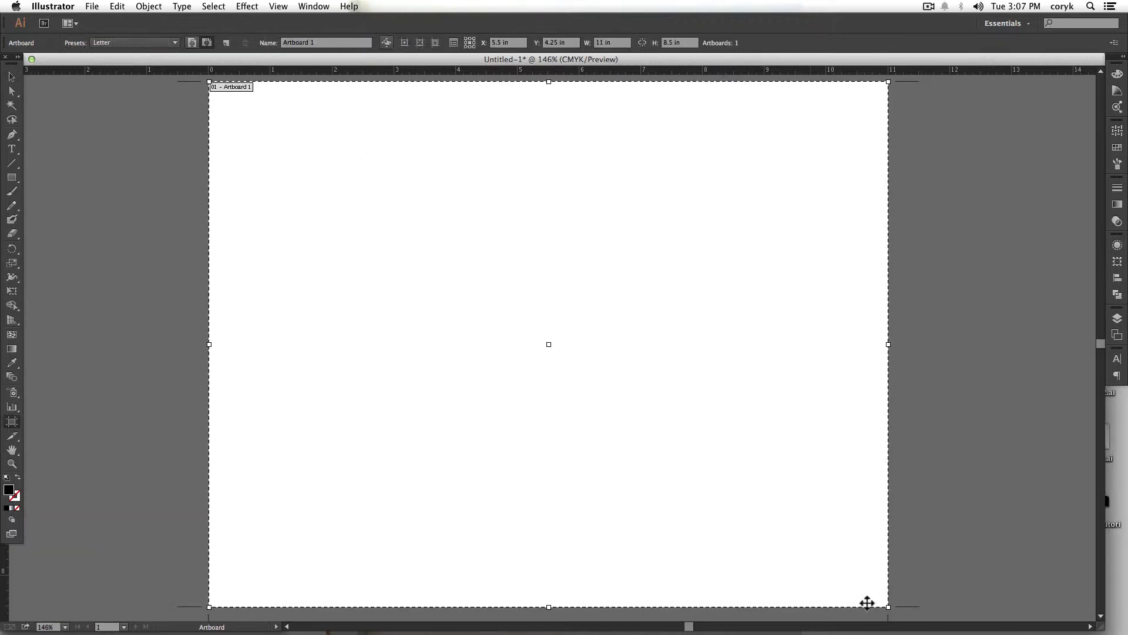
{"action": "left_click_drag", "start_coordinate": [887, 607], "coordinate": [272, 146]}
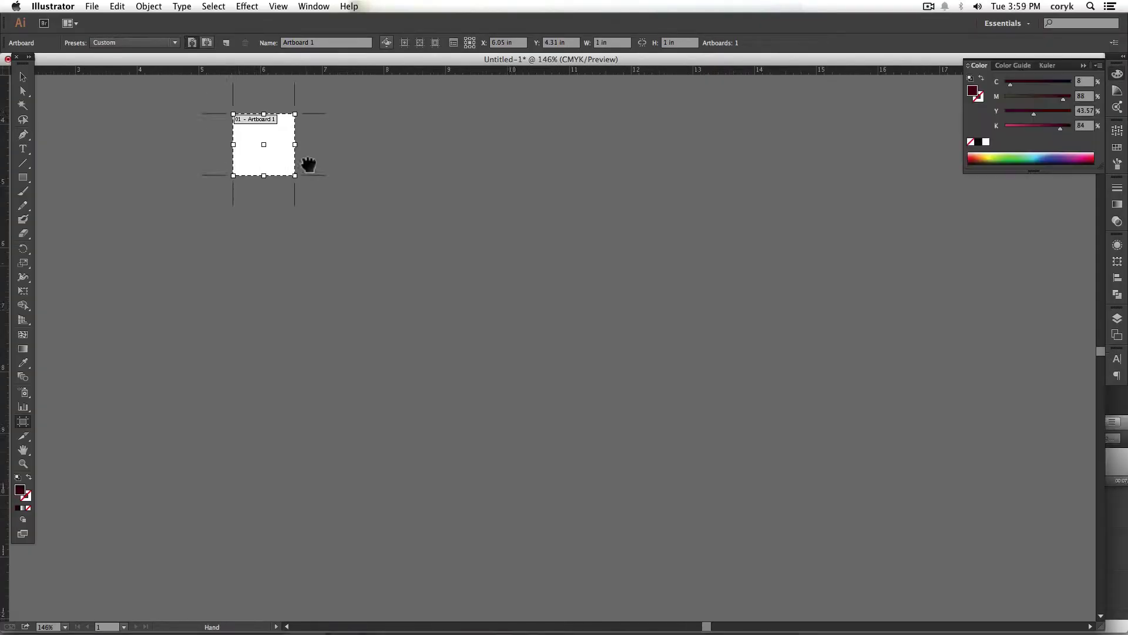
{"action": "left_click_drag", "start_coordinate": [307, 164], "coordinate": [514, 323]}
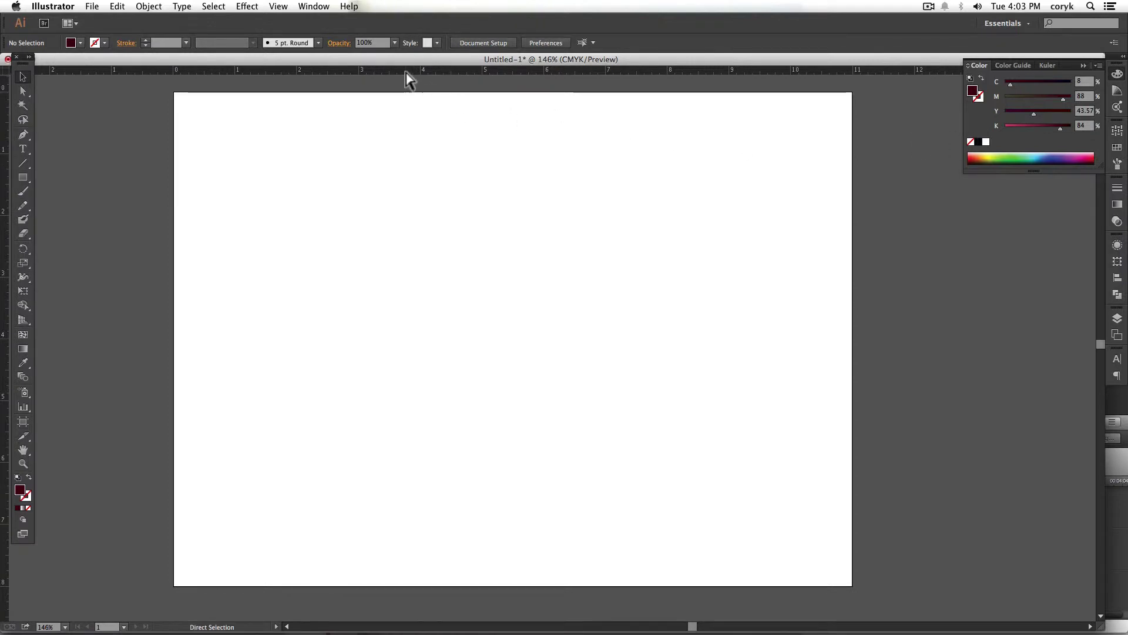
Switch ruler units from picas to inches to pixels, then set the origin at the artboard's top-left corner.
{"action": "key", "text": "super+r"}
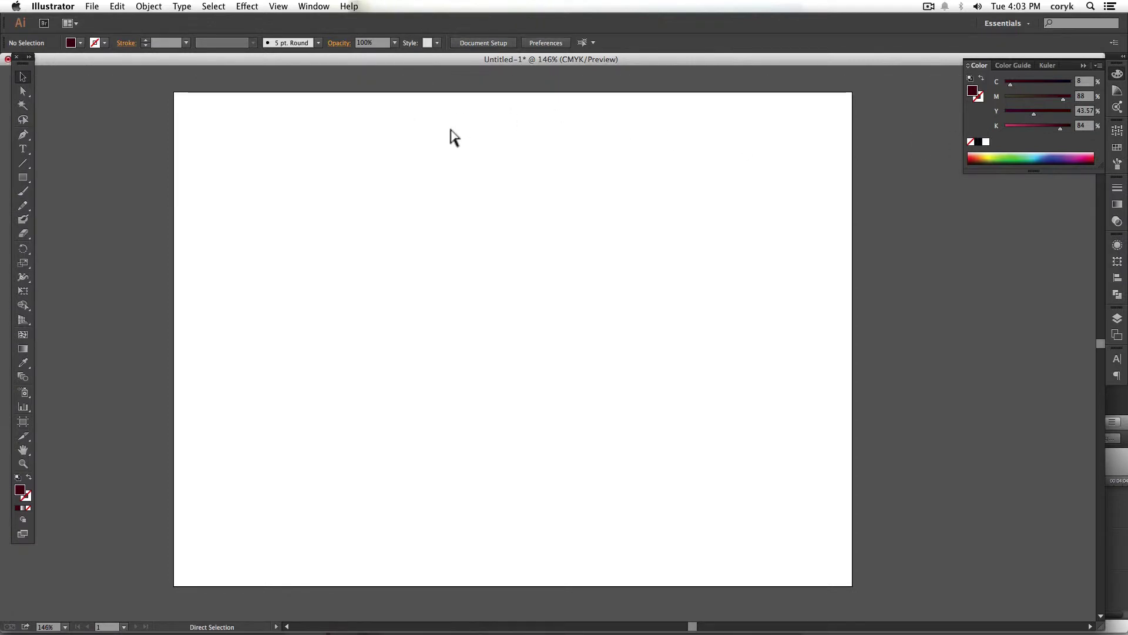
{"action": "key", "text": "super+r"}
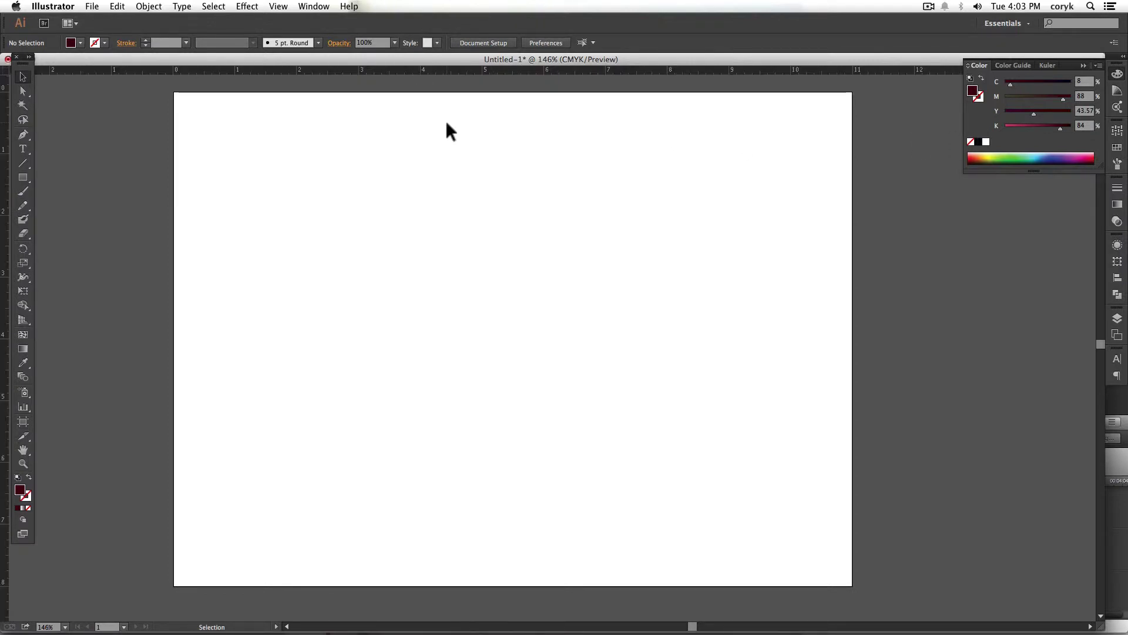
{"action": "right_click", "coordinate": [443, 72]}
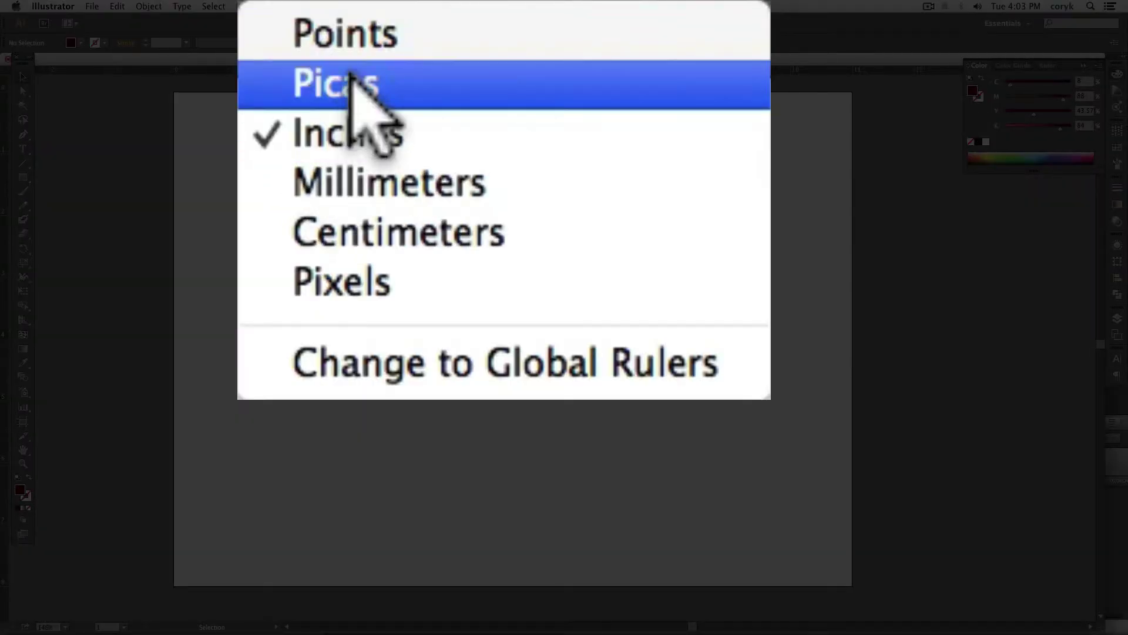
{"action": "left_click", "coordinate": [470, 93]}
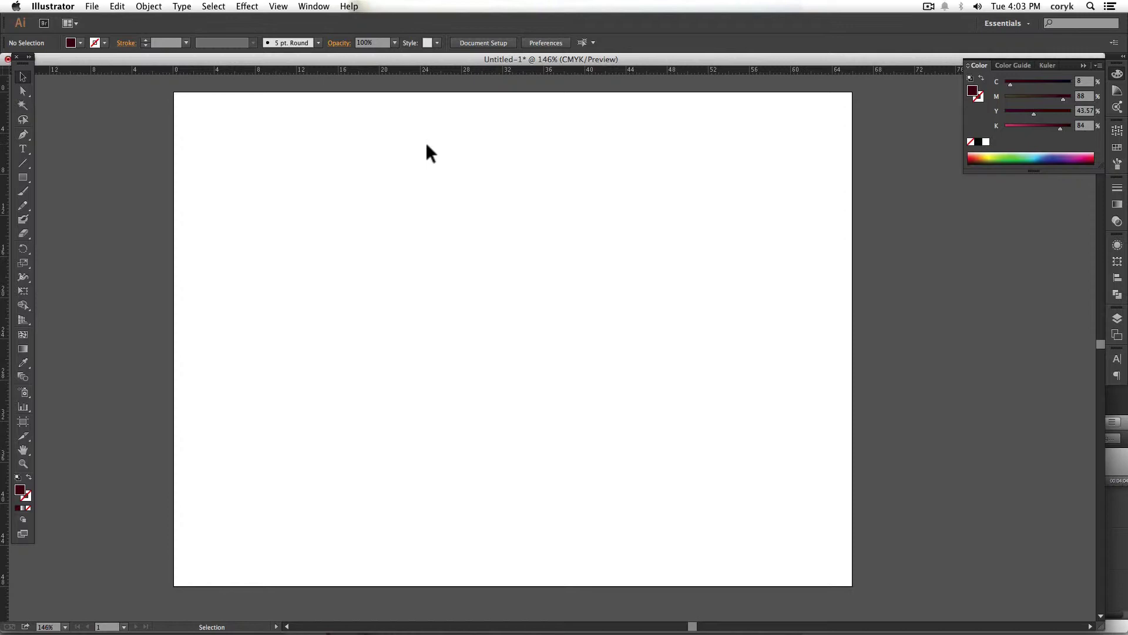
{"action": "right_click", "coordinate": [483, 71]}
{"action": "left_click", "coordinate": [347, 171]}
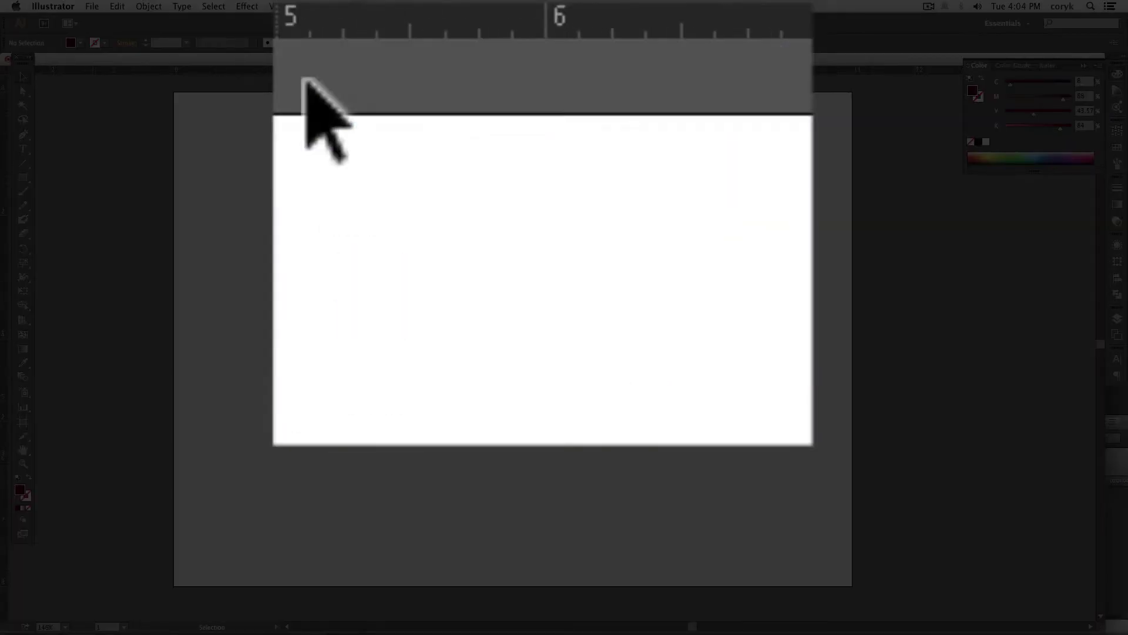
{"action": "right_click", "coordinate": [319, 22]}
{"action": "left_click", "coordinate": [385, 314]}
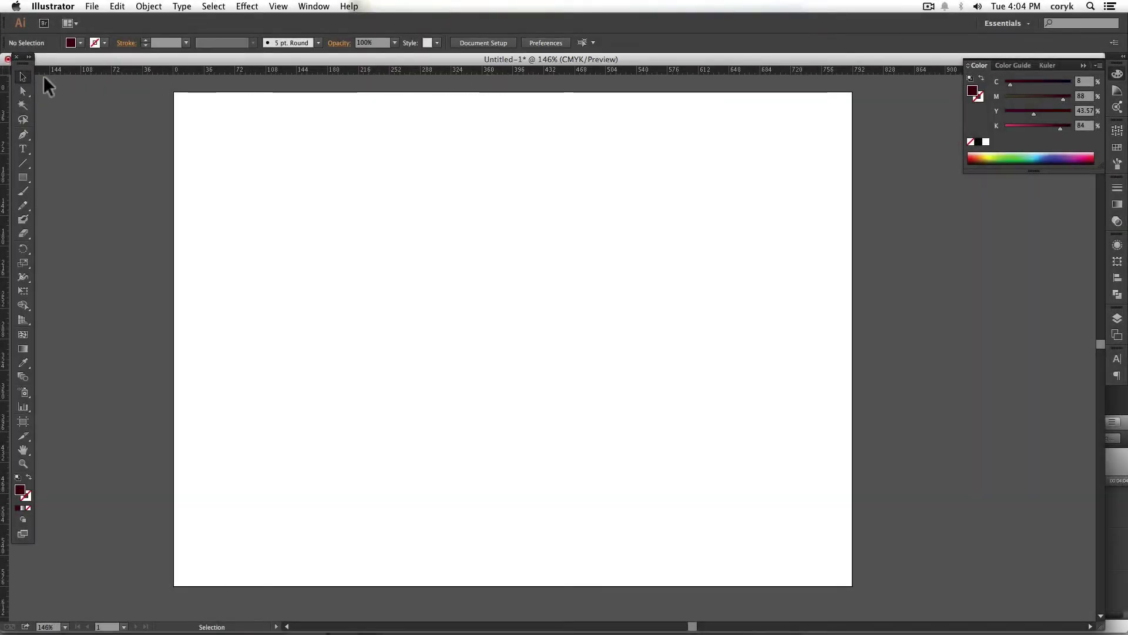
{"action": "left_click_drag", "start_coordinate": [6, 70], "coordinate": [488, 295]}
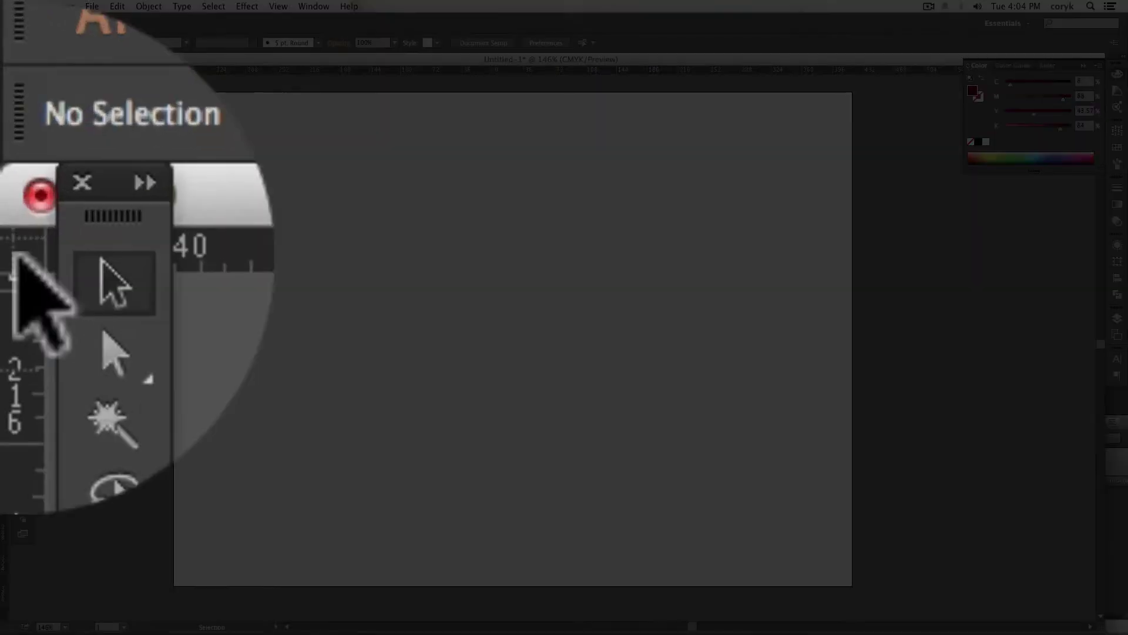
{"action": "left_click_drag", "start_coordinate": [6, 70], "coordinate": [173, 93]}
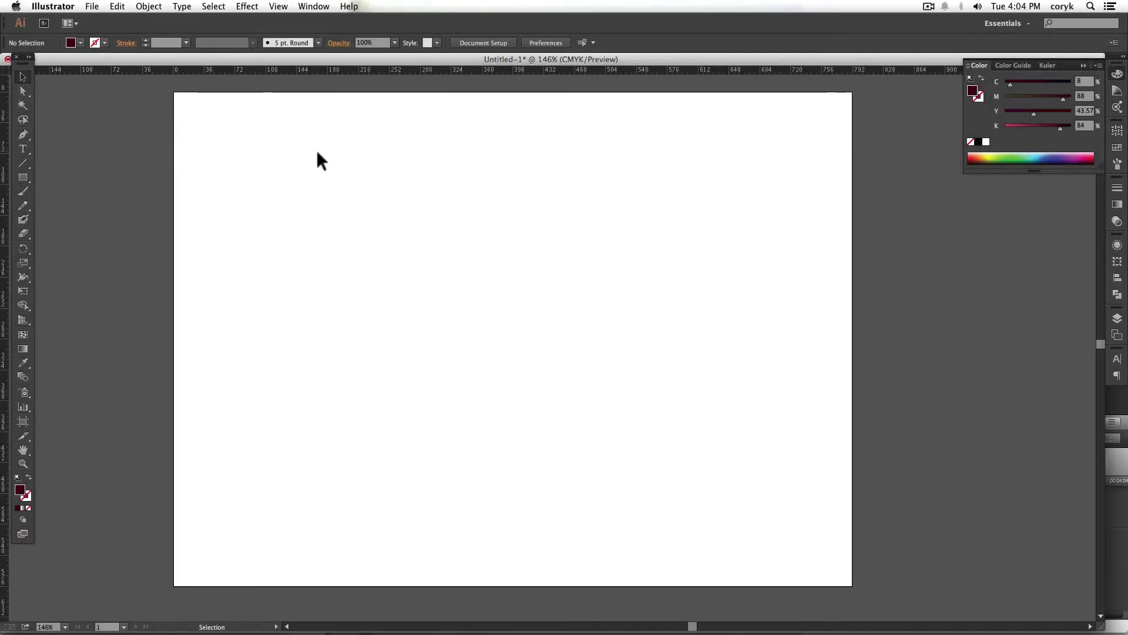
{"action": "left_click_drag", "start_coordinate": [376, 68], "coordinate": [358, 312]}
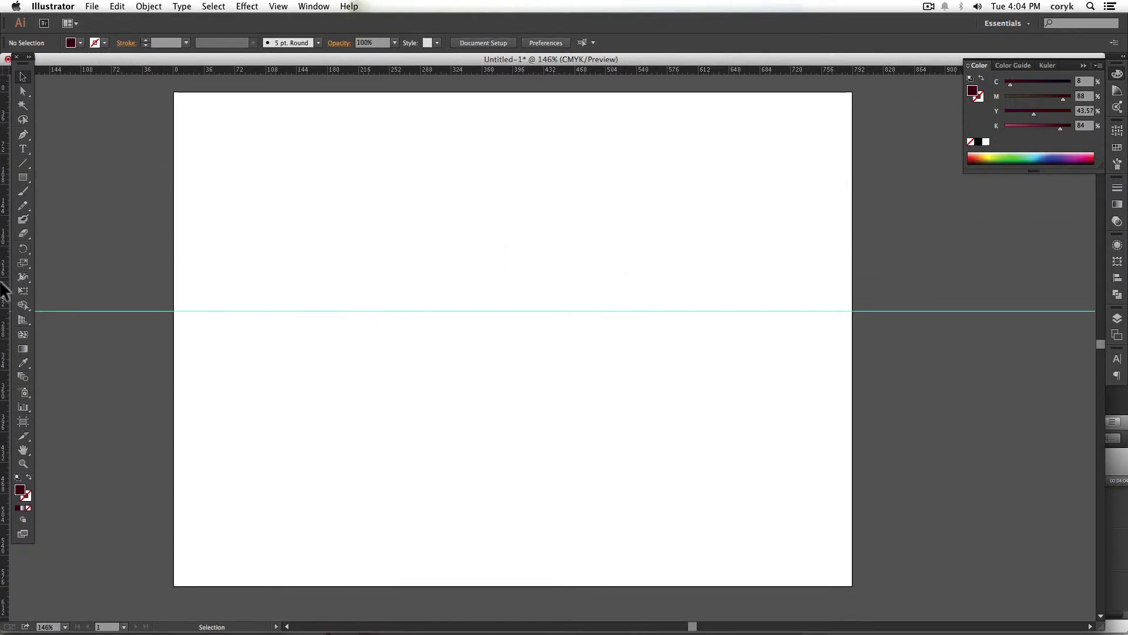
{"action": "left_click_drag", "start_coordinate": [5, 291], "coordinate": [47, 289]}
{"action": "left_click_drag", "start_coordinate": [113, 273], "coordinate": [364, 248]}
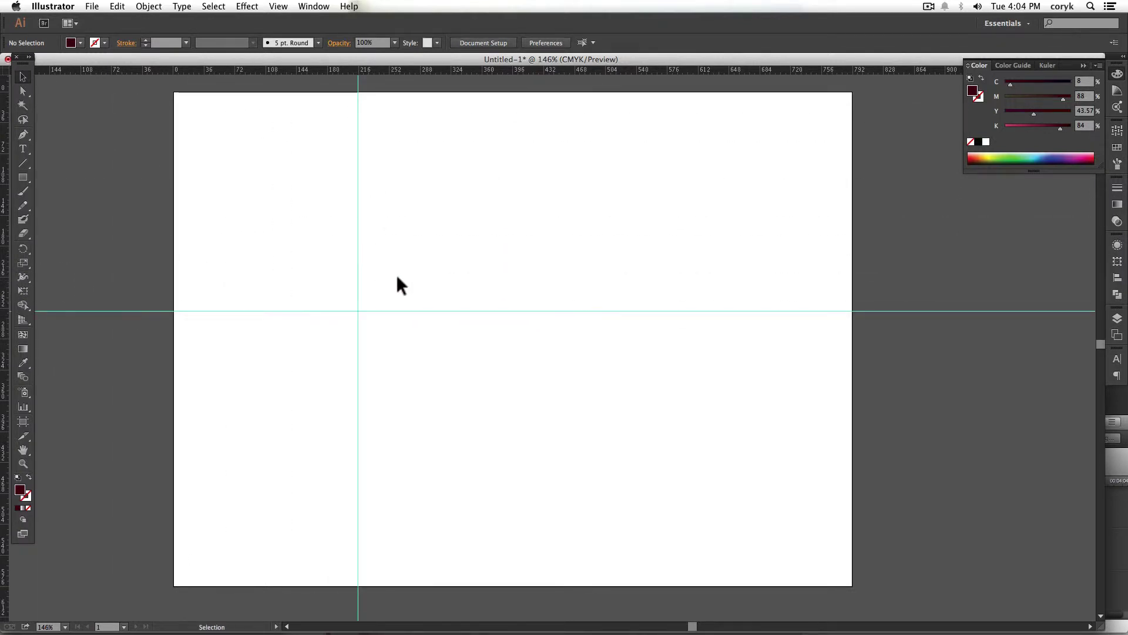
{"action": "left_click_drag", "start_coordinate": [420, 87], "coordinate": [405, 229]}
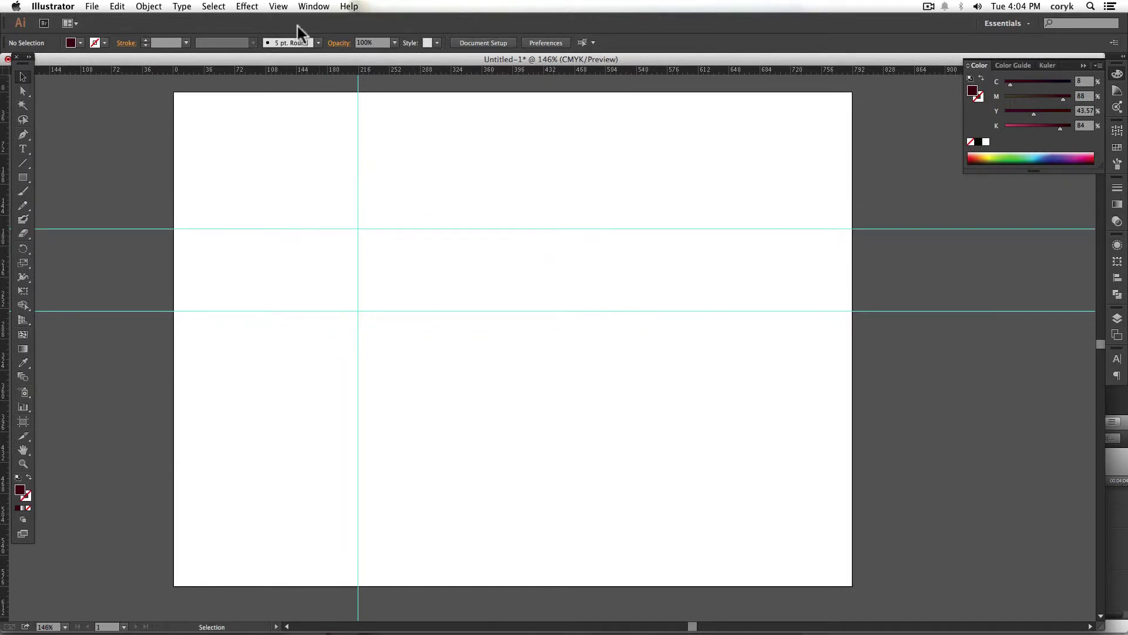
{"action": "left_click", "coordinate": [278, 6]}
{"action": "mouse_move", "coordinate": [287, 329]}
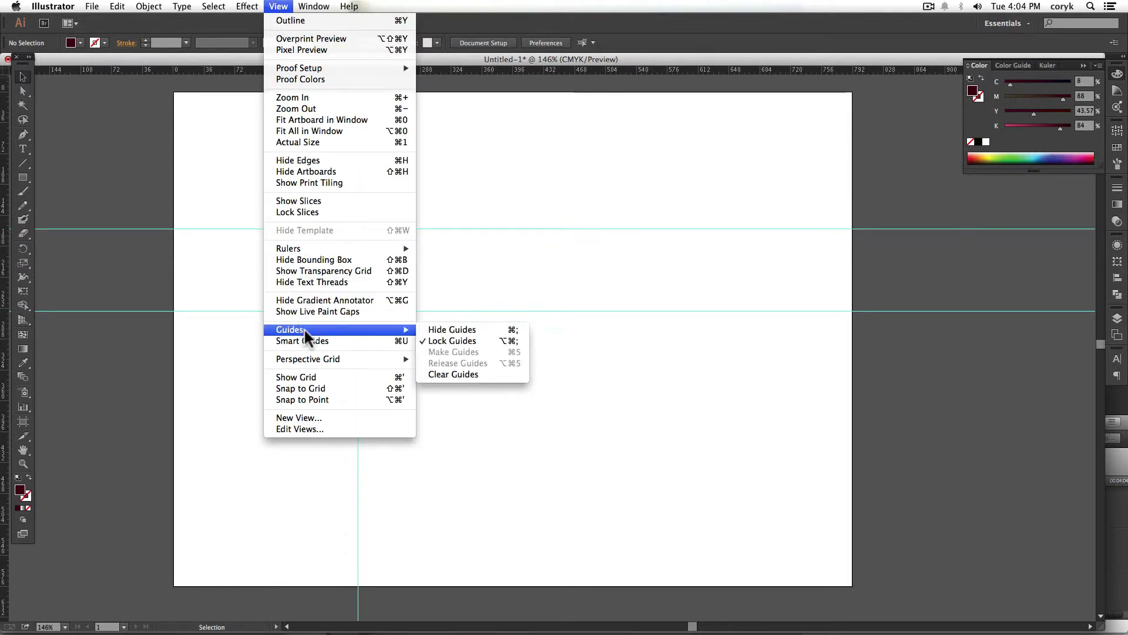
{"action": "left_click", "coordinate": [453, 341]}
{"action": "left_click_drag", "start_coordinate": [416, 184], "coordinate": [286, 319]}
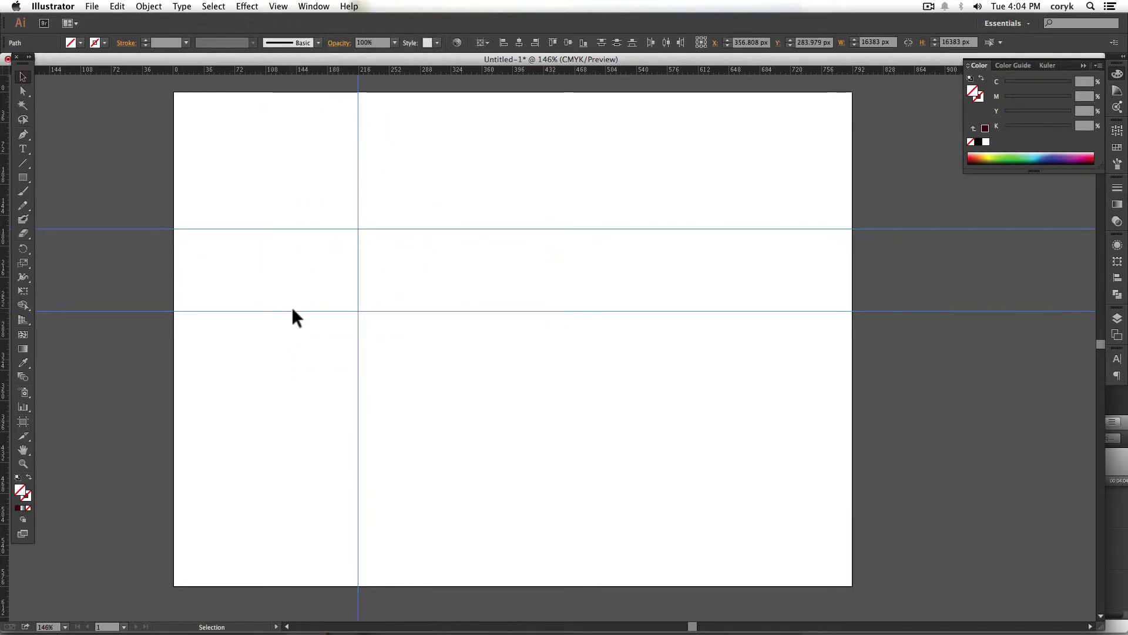
{"action": "key", "text": "r"}
{"action": "left_click_drag", "start_coordinate": [466, 194], "coordinate": [577, 223]}
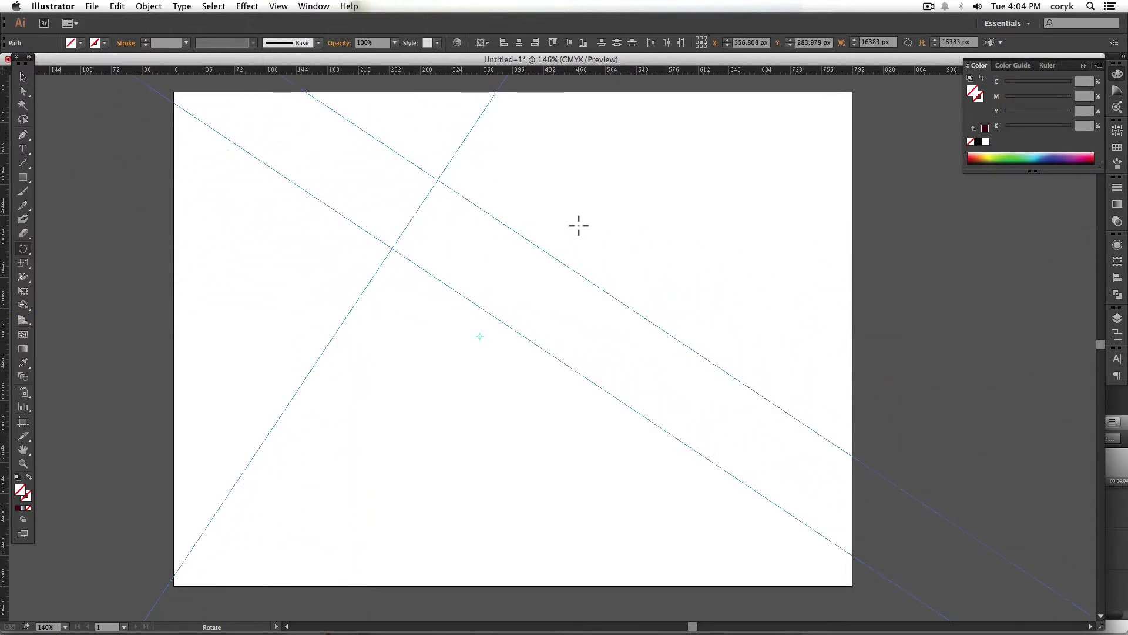
{"action": "right_click", "coordinate": [431, 318]}
{"action": "left_click", "coordinate": [463, 418]}
{"action": "key", "text": "super+a"}
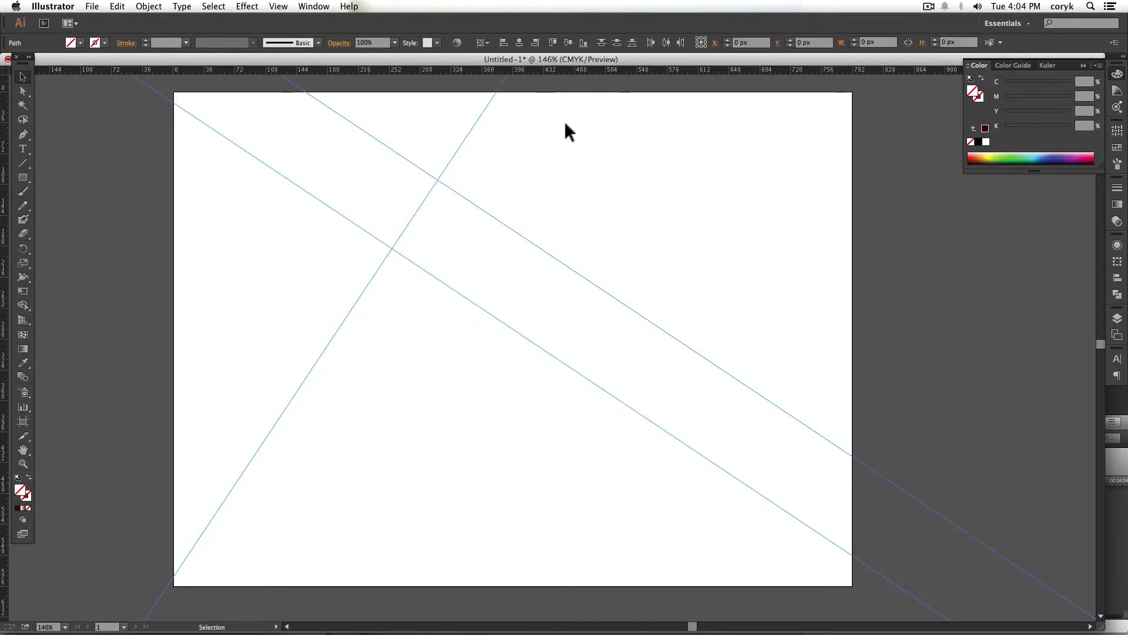
{"action": "key", "text": "Delete"}
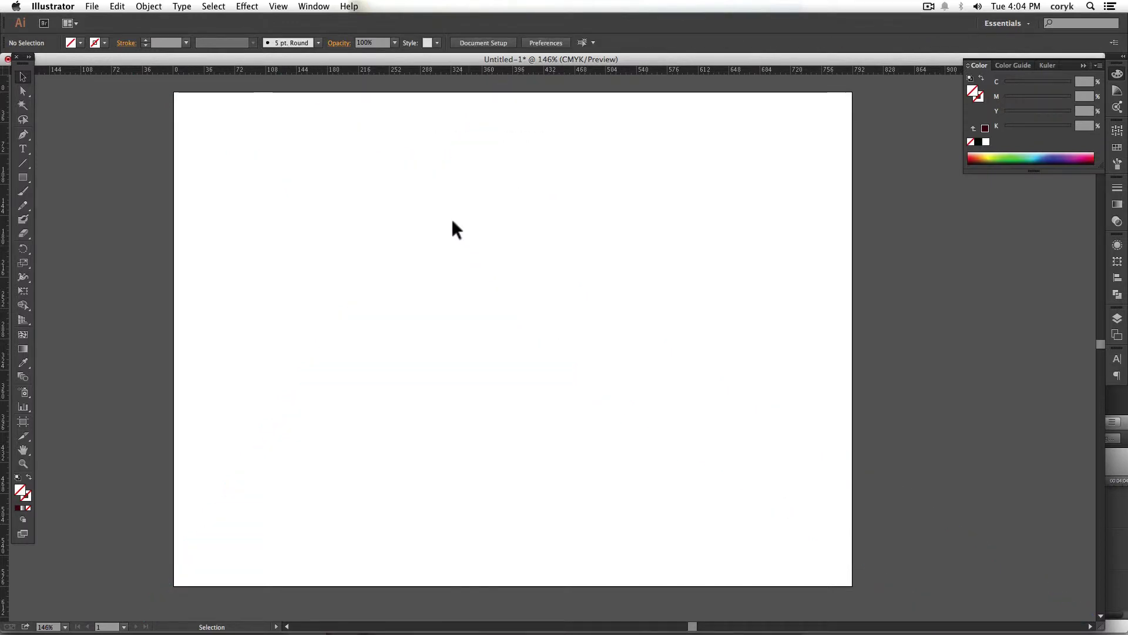
Toggle the grid on and off, then drag two horizontal guides onto the artboard.
{"action": "key", "text": "super+apostrophe"}
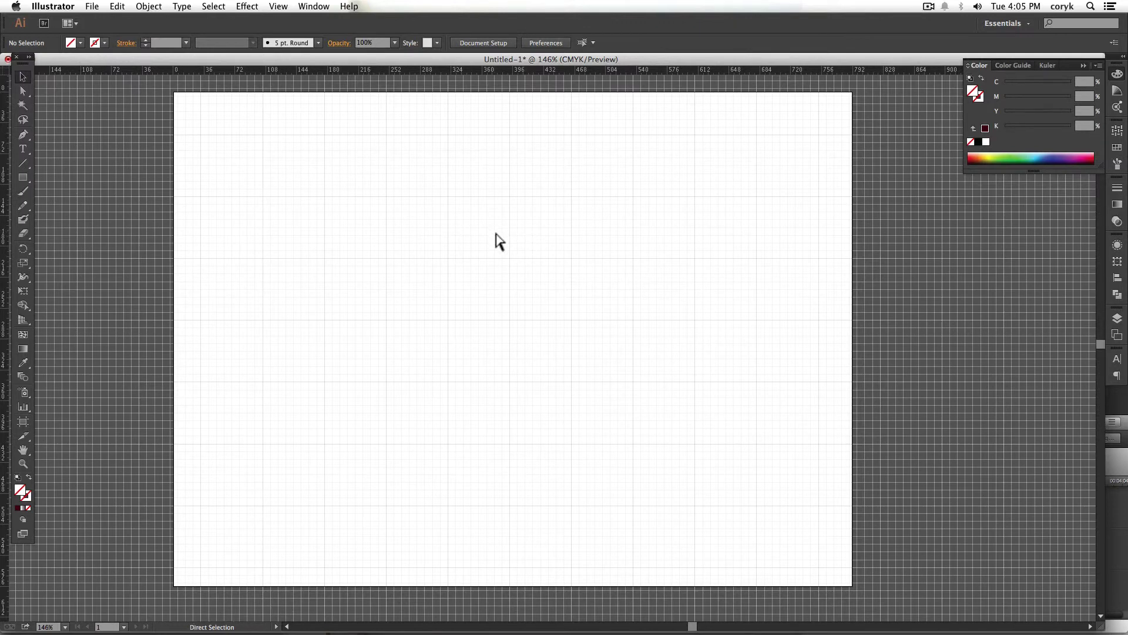
{"action": "key", "text": "super+apostrophe"}
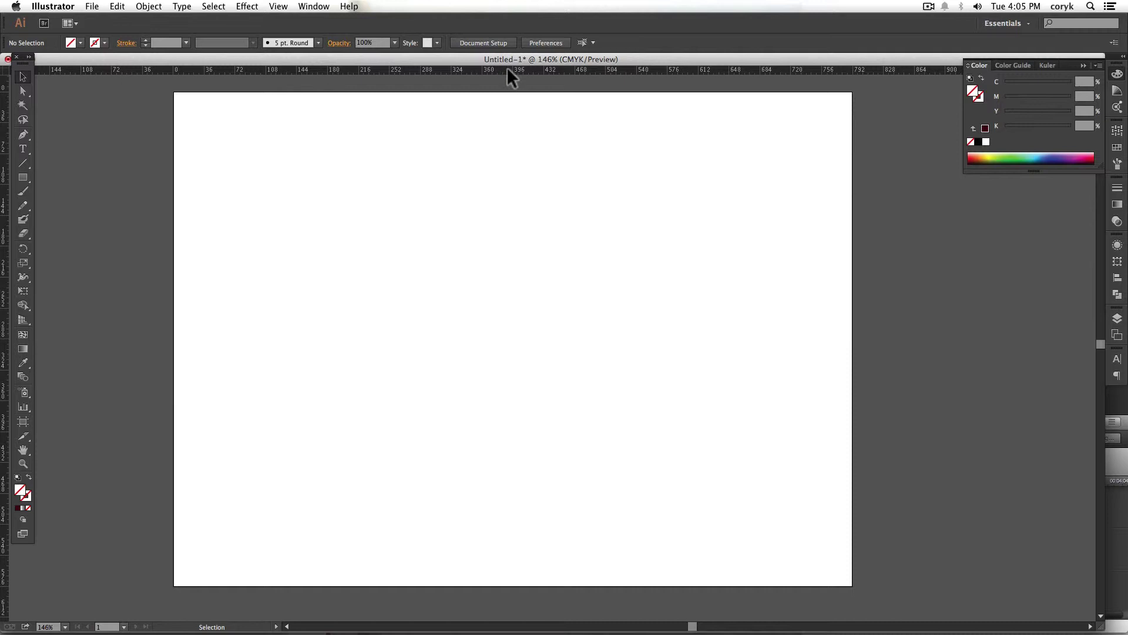
{"action": "left_click_drag", "start_coordinate": [507, 69], "coordinate": [485, 339]}
{"action": "left_click_drag", "start_coordinate": [538, 75], "coordinate": [511, 245]}
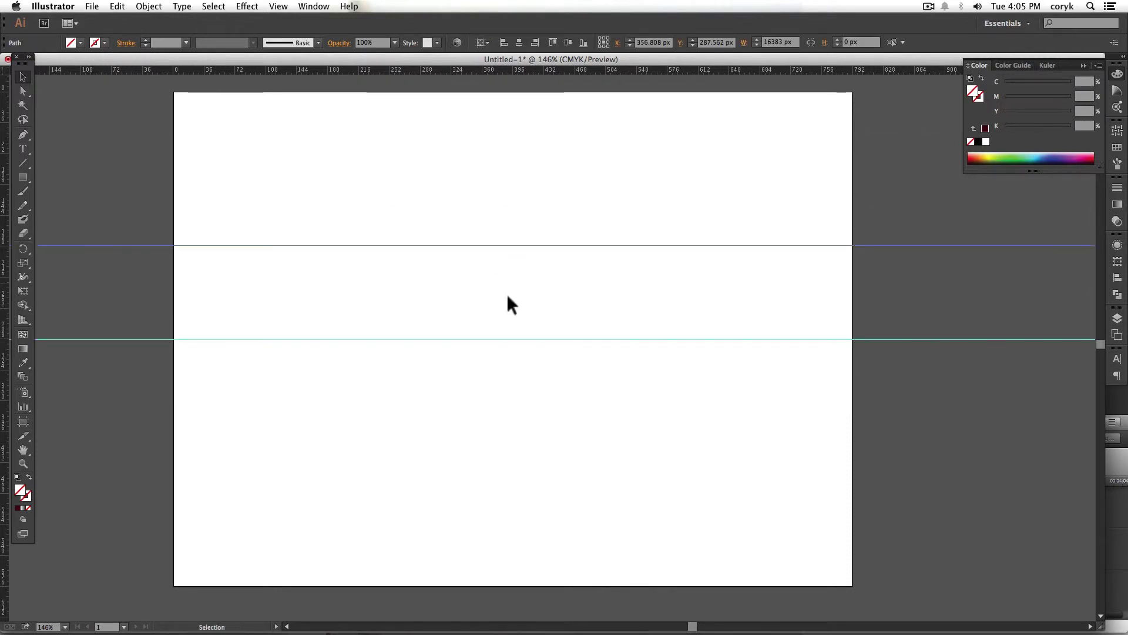
Deselect, return to the Selection tool, and show the Layers panel listing both <Guide> items.
{"action": "left_click", "coordinate": [536, 312]}
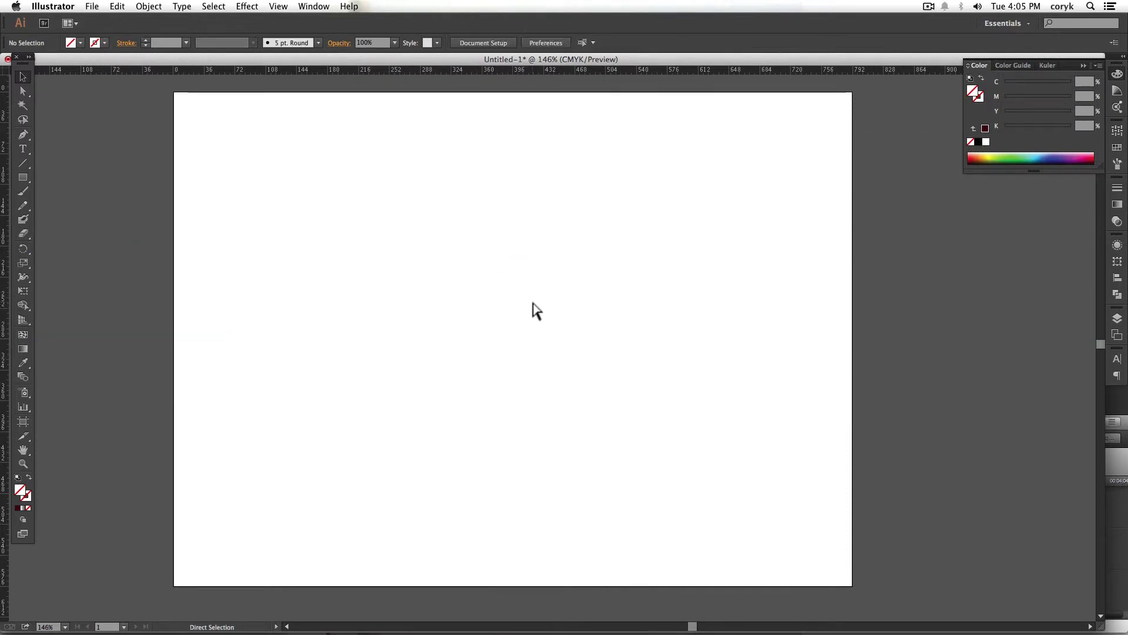
{"action": "key", "text": "v"}
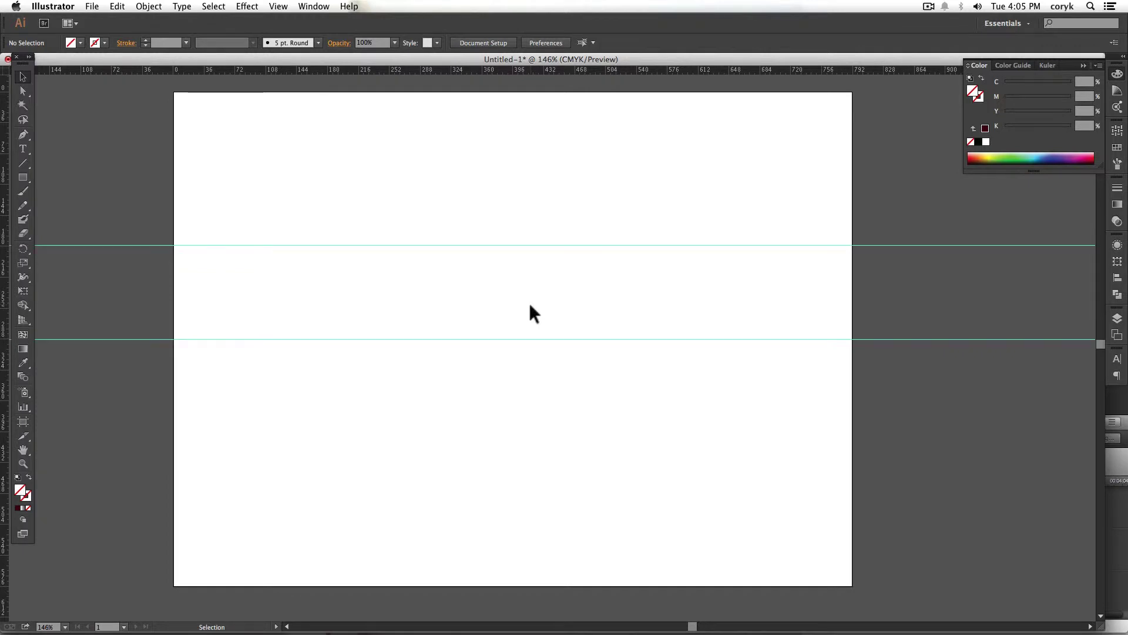
{"action": "left_click", "coordinate": [1117, 318]}
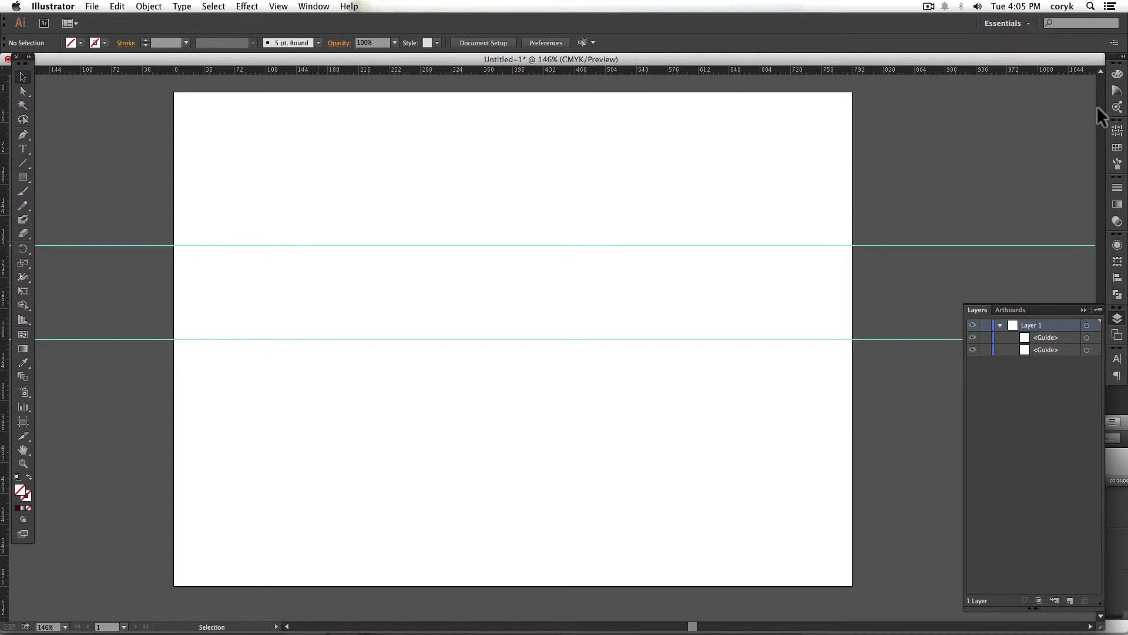
Bring up the Color panel in place of Layers, showing fill and stroke both set to none.
{"action": "left_click", "coordinate": [1116, 74]}
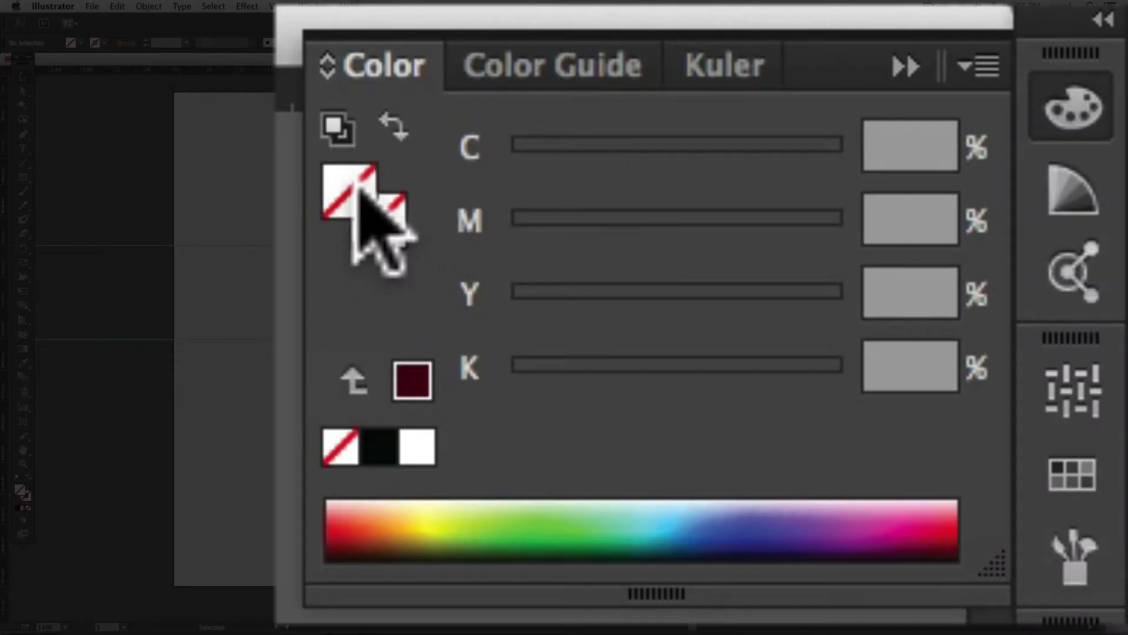
Try trial colours in the Color panel: a deep blue stroke and an orange-yellow fill.
{"action": "left_click", "coordinate": [379, 217]}
{"action": "left_click", "coordinate": [338, 197]}
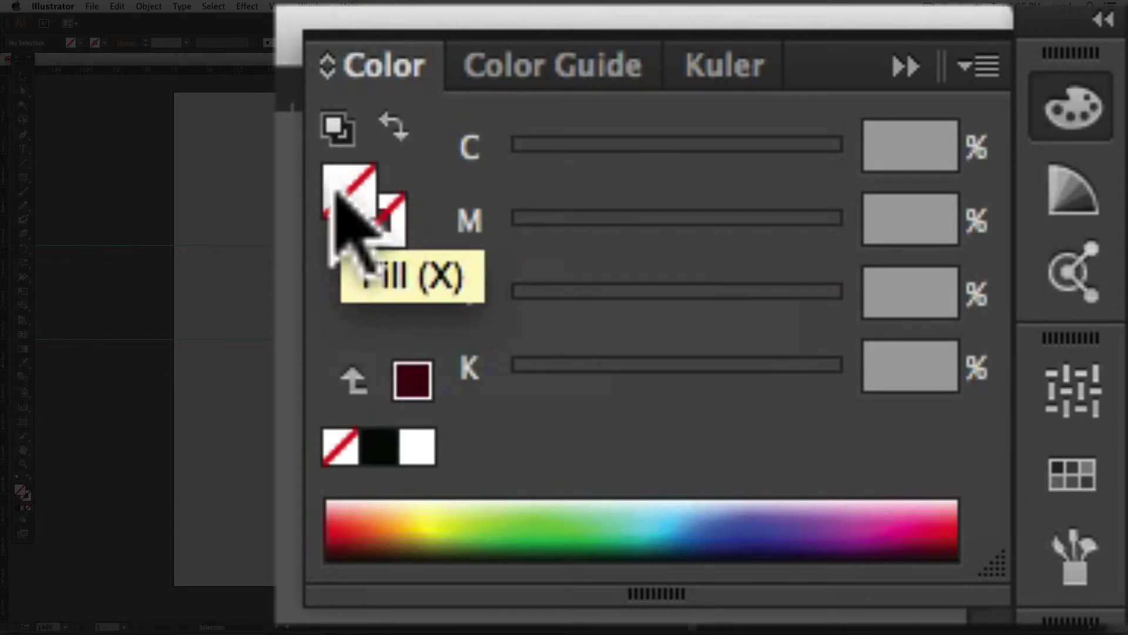
{"action": "left_click", "coordinate": [376, 226]}
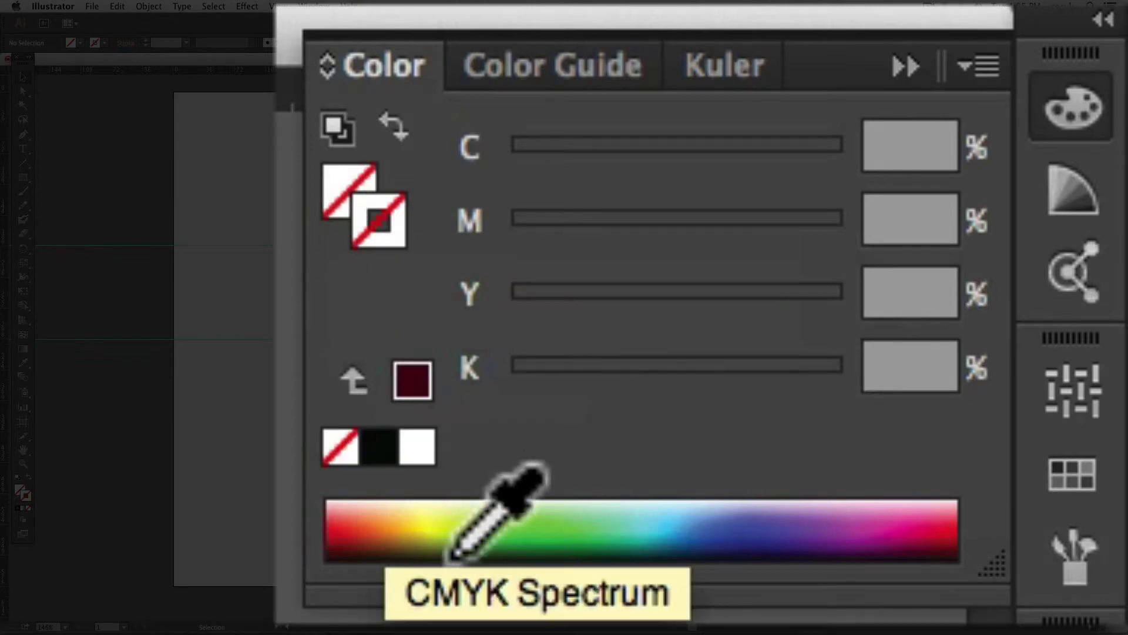
{"action": "left_click", "coordinate": [485, 522]}
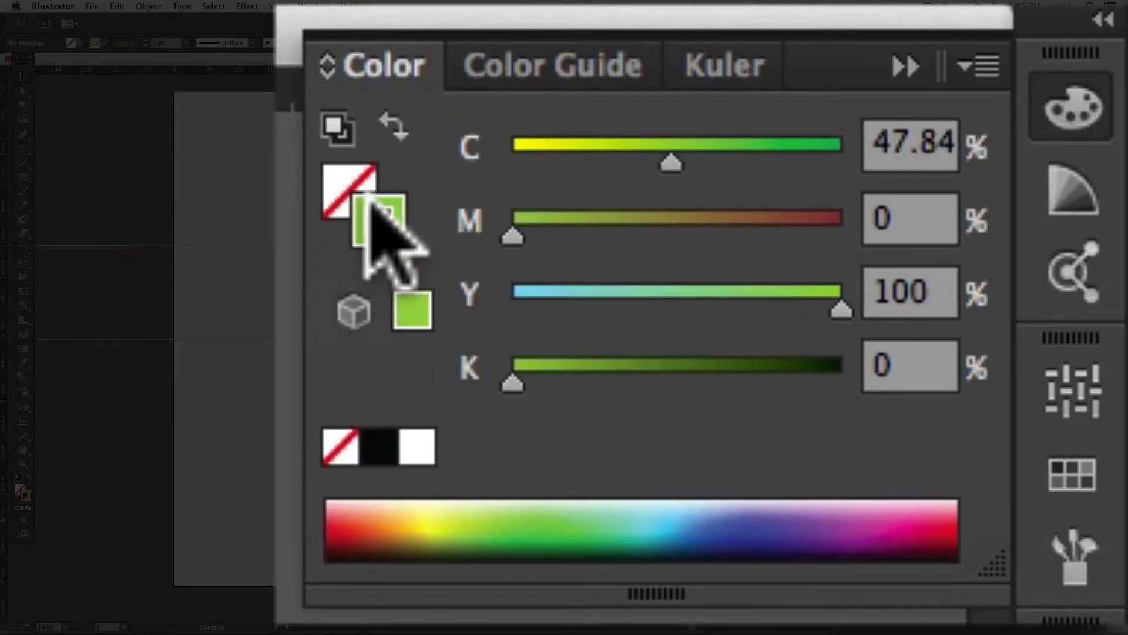
{"action": "left_click_drag", "start_coordinate": [612, 532], "coordinate": [741, 535]}
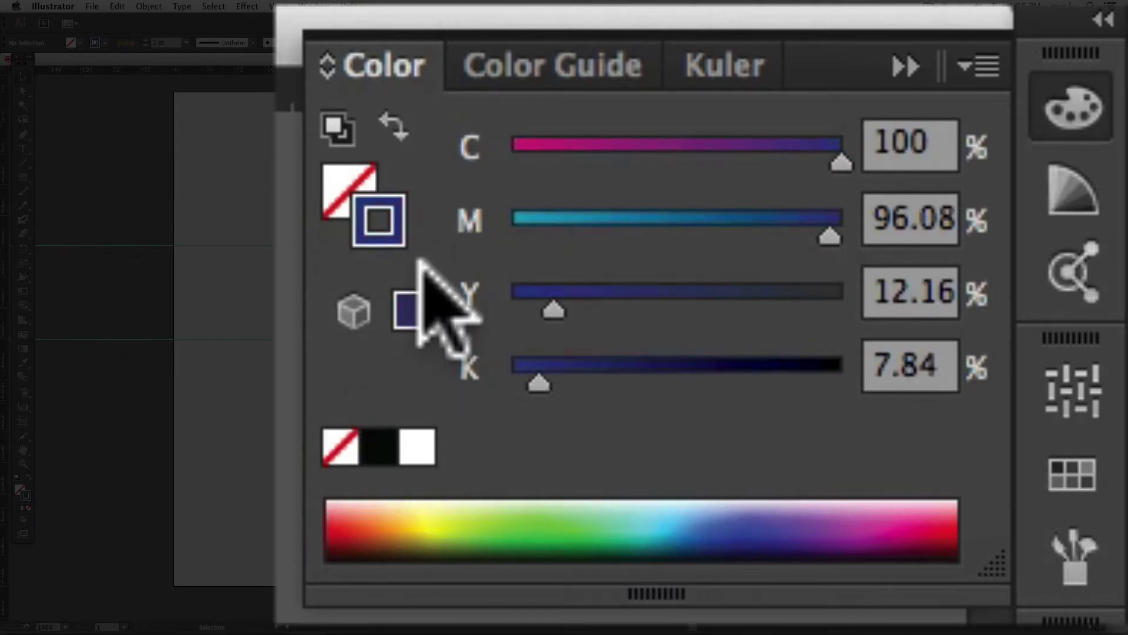
{"action": "left_click", "coordinate": [341, 197]}
{"action": "left_click_drag", "start_coordinate": [482, 520], "coordinate": [391, 523]}
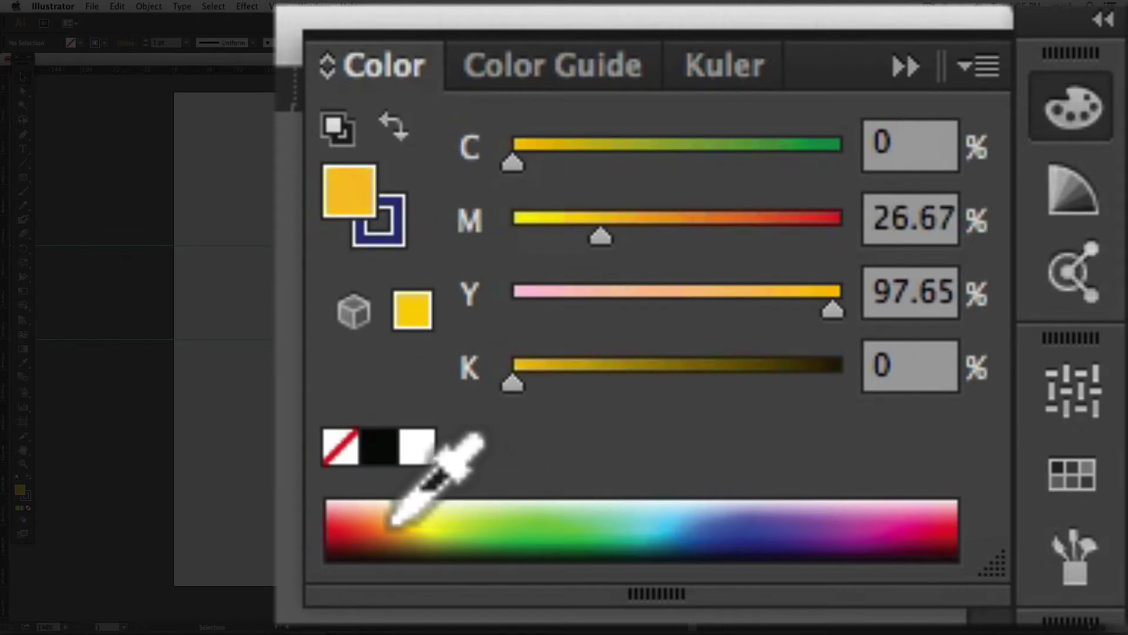
Toggle between fill and stroke with X, then reset both to the default colours.
{"action": "left_click", "coordinate": [381, 239]}
{"action": "key", "text": "x"}
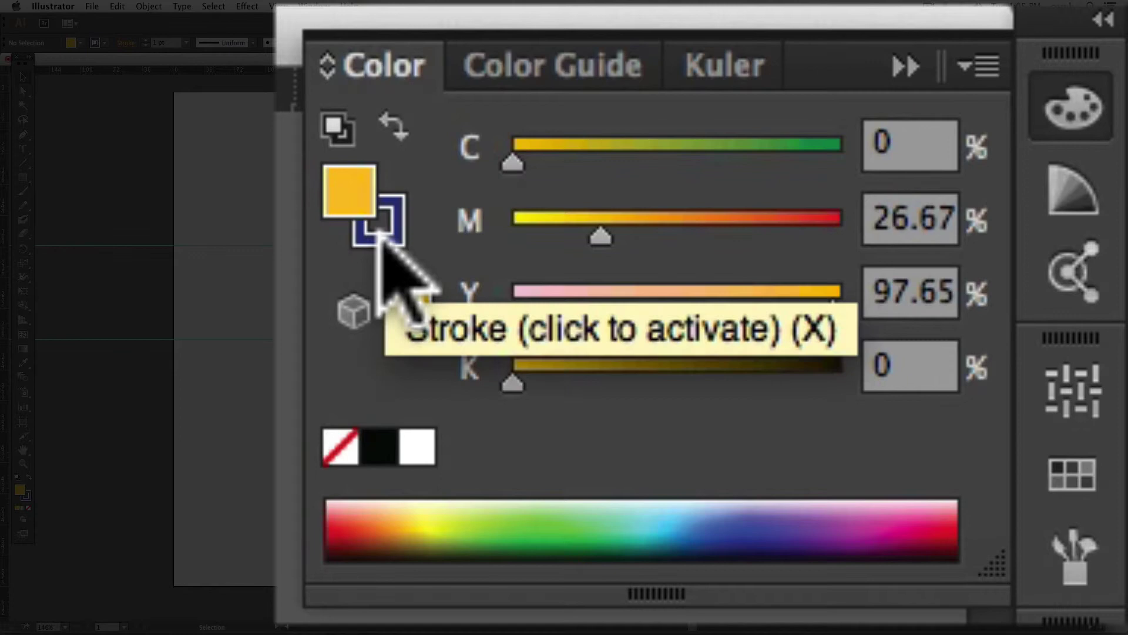
{"action": "key", "text": "x"}
{"action": "key", "text": "x"}
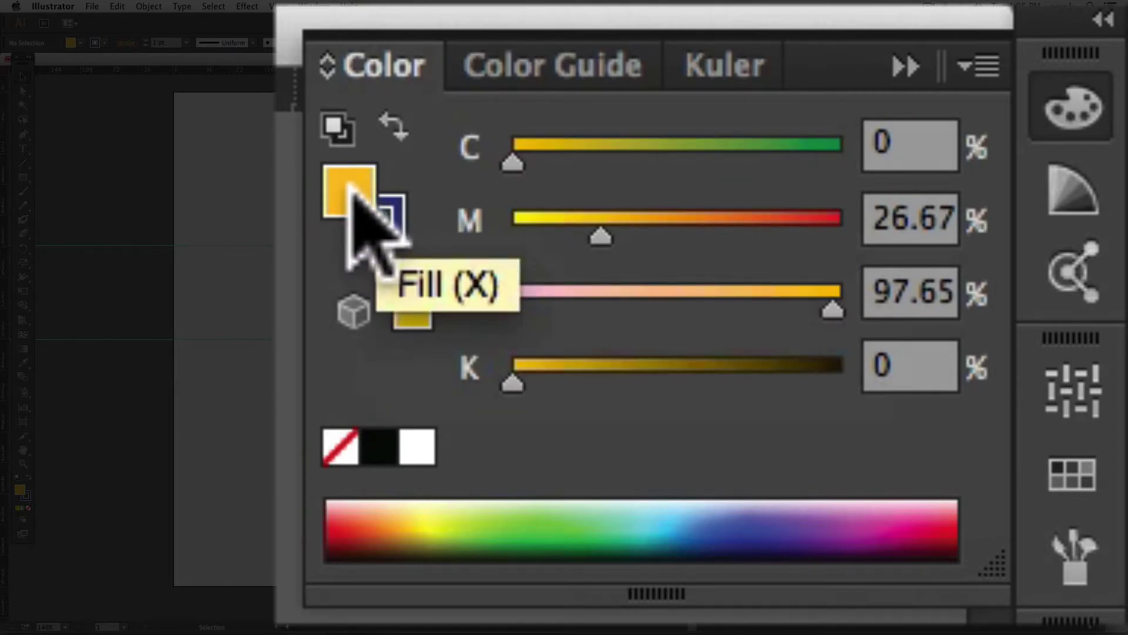
{"action": "key", "text": "x"}
{"action": "key", "text": "x"}
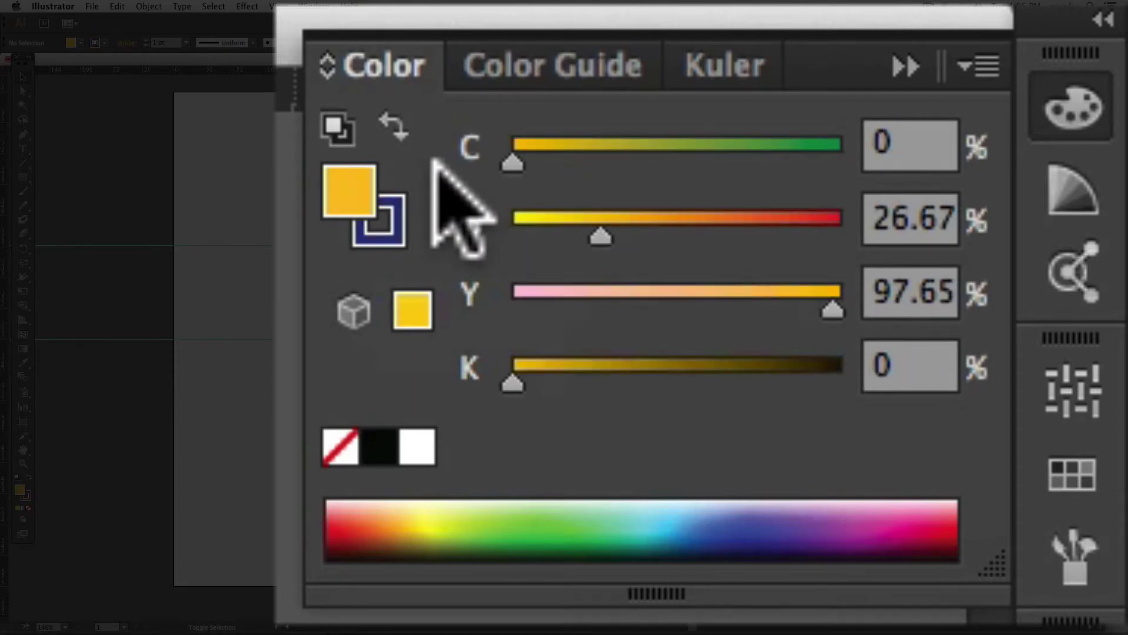
{"action": "key", "text": "x"}
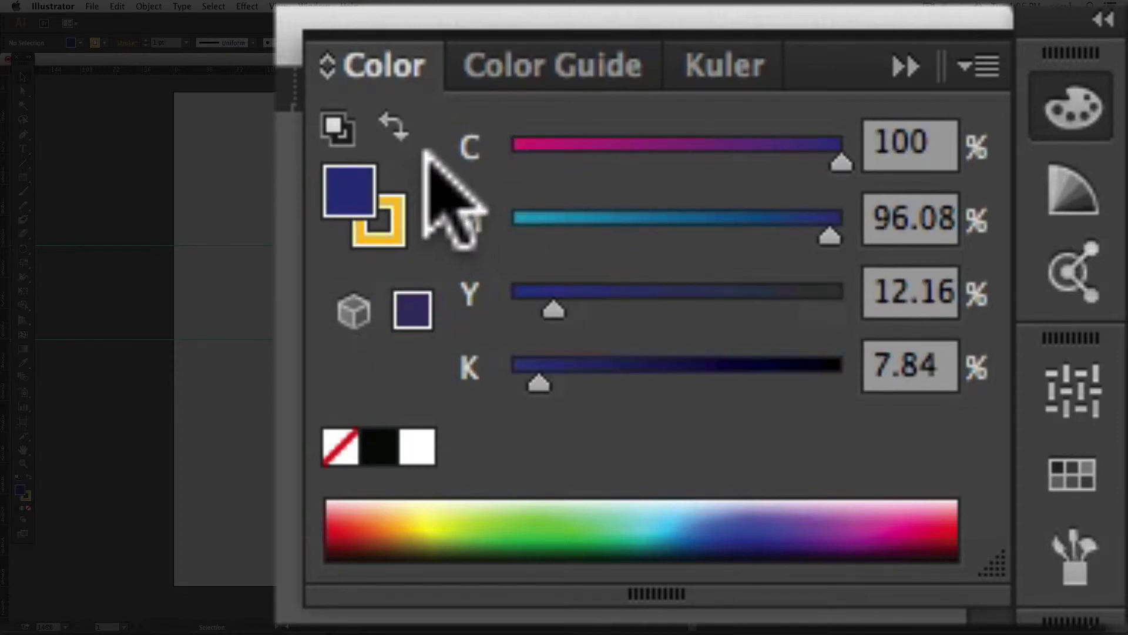
{"action": "key", "text": "d"}
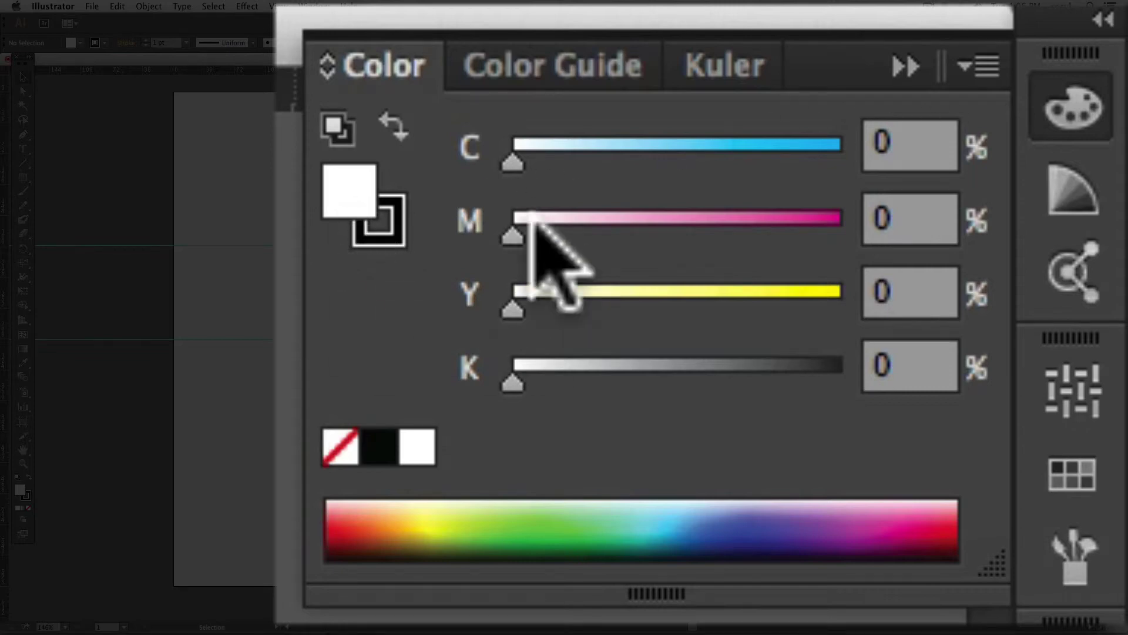
Pick mint green for the fill and dark blue (C100 M90.2 Y15.29 K3.92) for the stroke.
{"action": "left_click", "coordinate": [419, 527]}
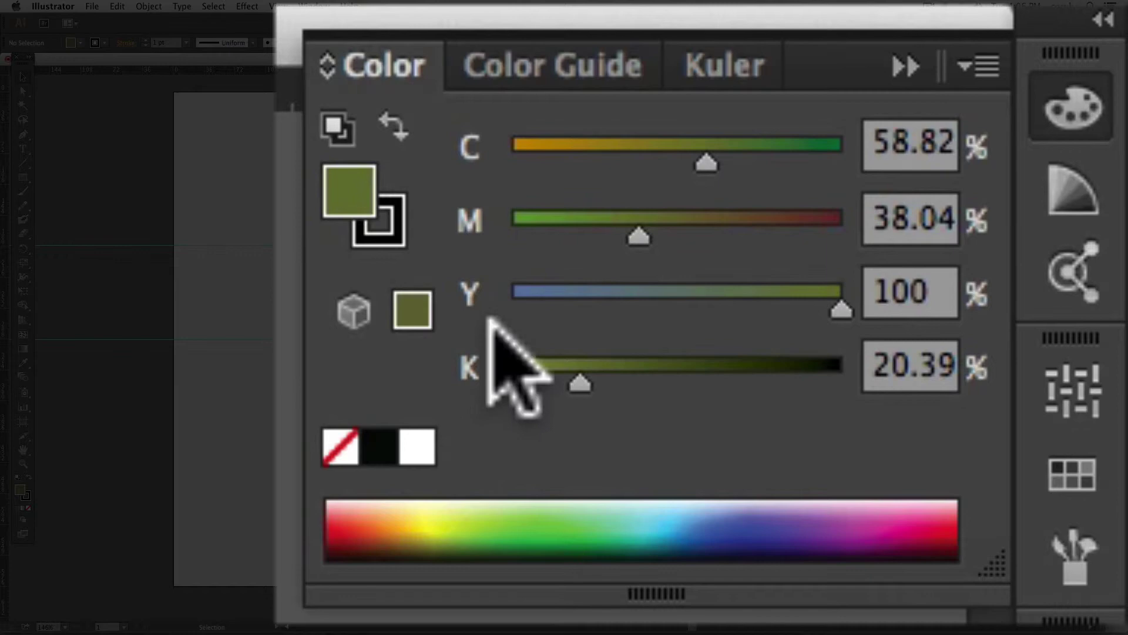
{"action": "left_click", "coordinate": [594, 509]}
{"action": "left_click", "coordinate": [396, 213]}
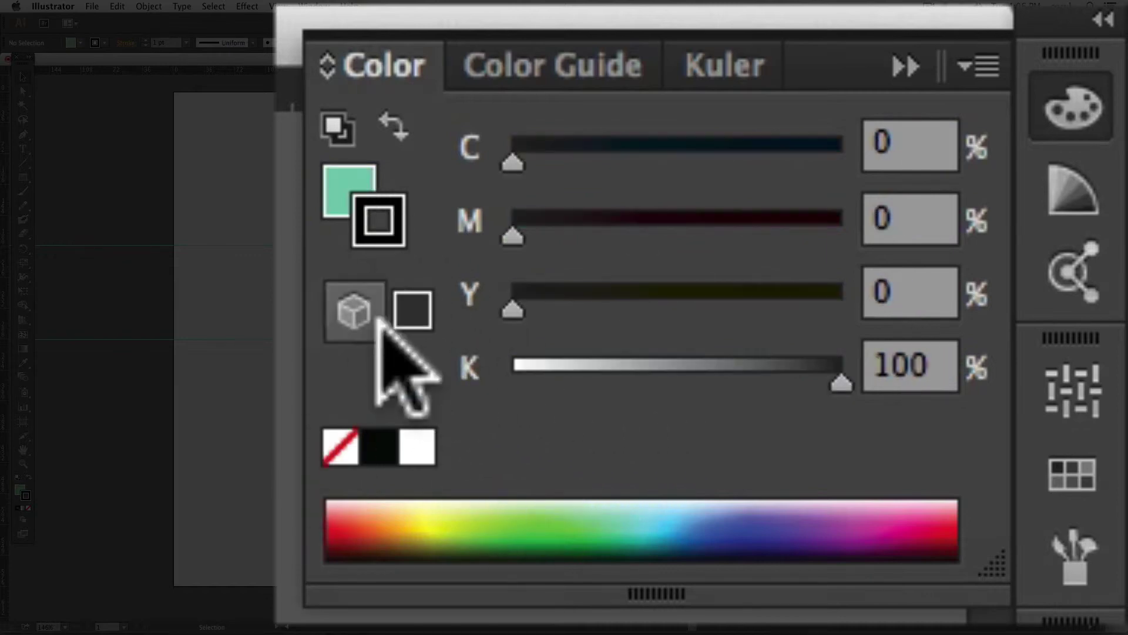
{"action": "left_click", "coordinate": [705, 544]}
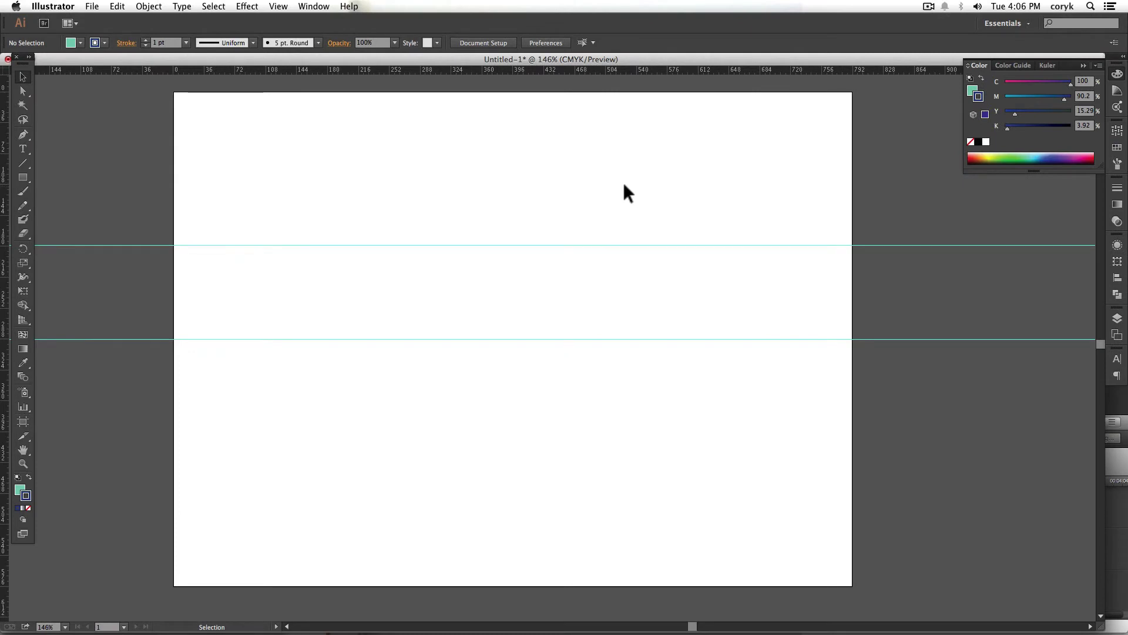
Draw a rectangle with the Rectangle tool (M) and switch its fill to a white-to-black linear gradient.
{"action": "key", "text": "m"}
{"action": "left_click_drag", "start_coordinate": [647, 146], "coordinate": [293, 440]}
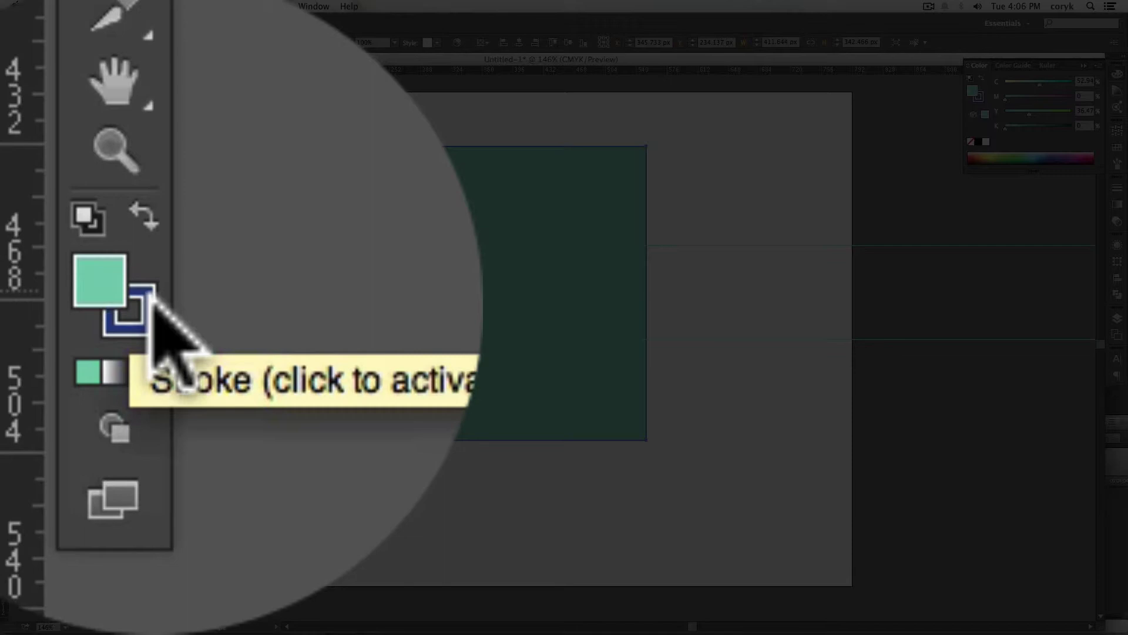
{"action": "left_click", "coordinate": [112, 389]}
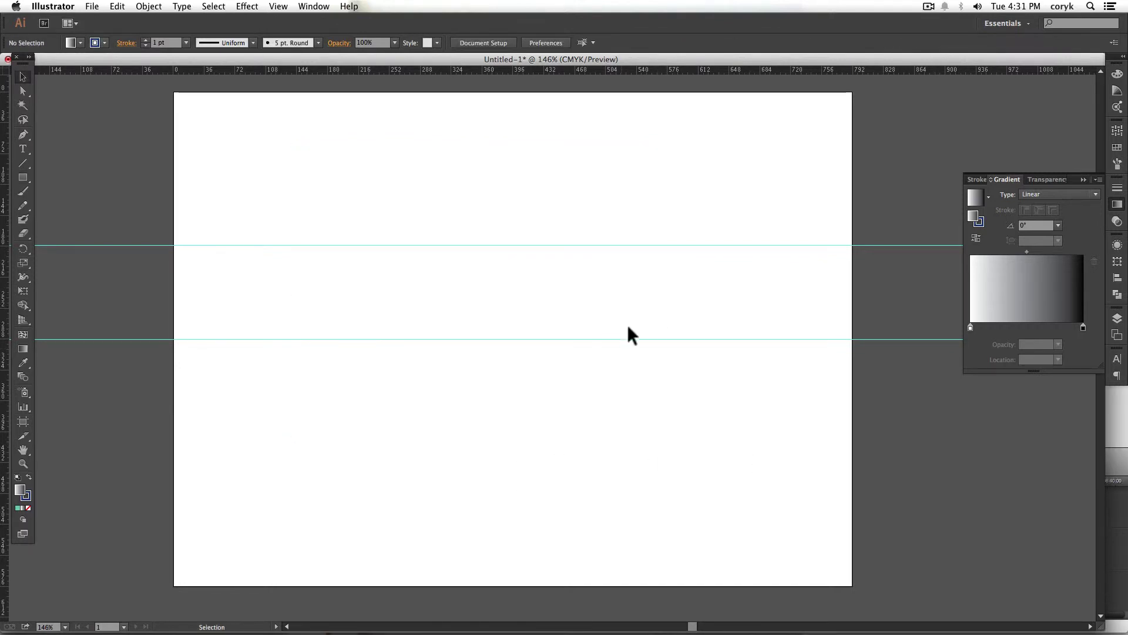
Show the Layers panel listing Layer 1's two guides, and hide the guides with Cmd+;.
{"action": "left_click", "coordinate": [1116, 321]}
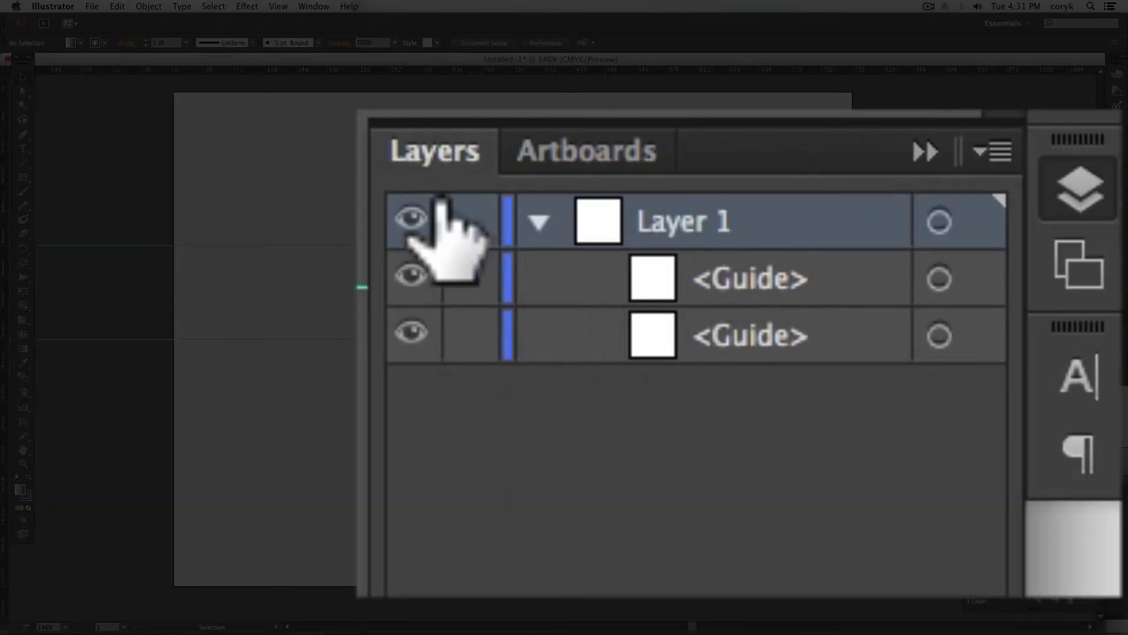
{"action": "left_click", "coordinate": [580, 154]}
{"action": "left_click", "coordinate": [444, 145]}
{"action": "left_click", "coordinate": [576, 147]}
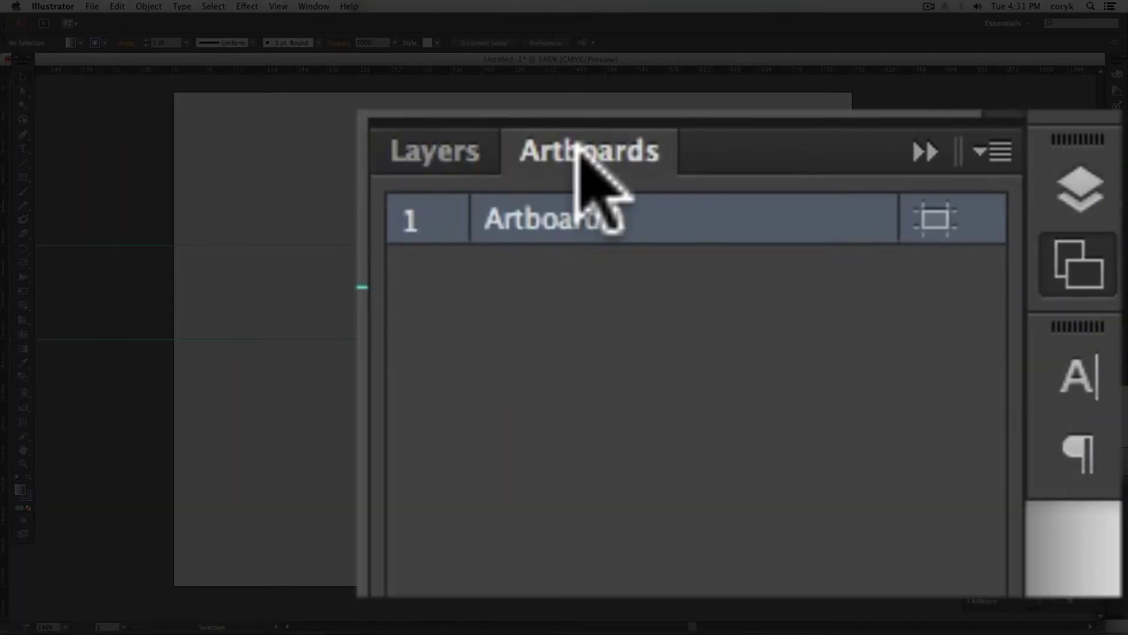
{"action": "left_click", "coordinate": [449, 151]}
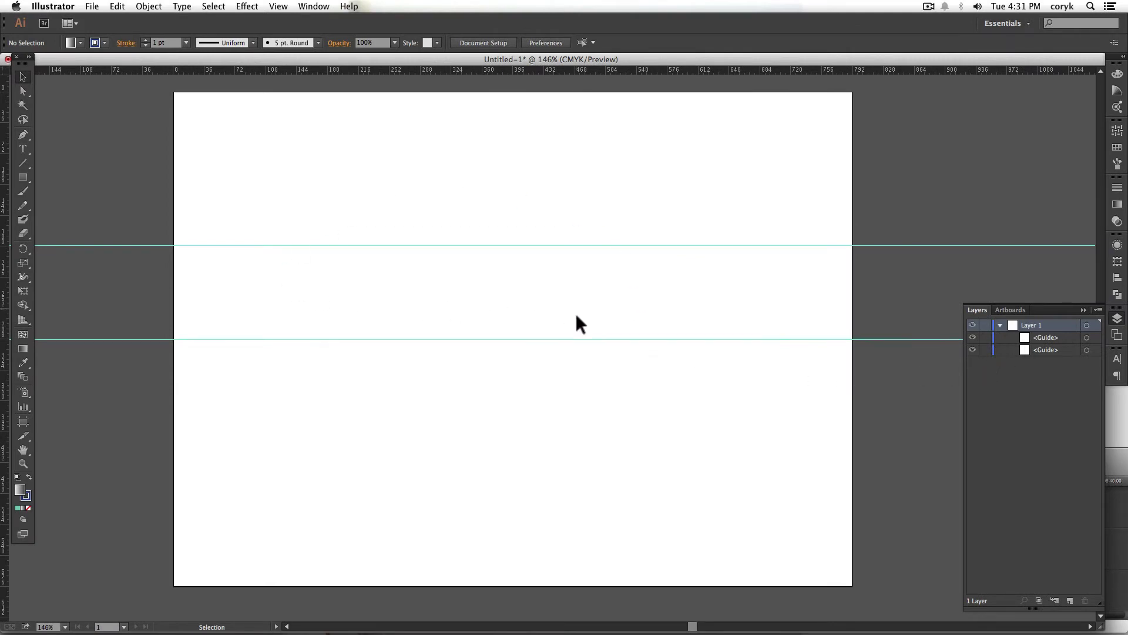
{"action": "key", "text": "super+semicolon"}
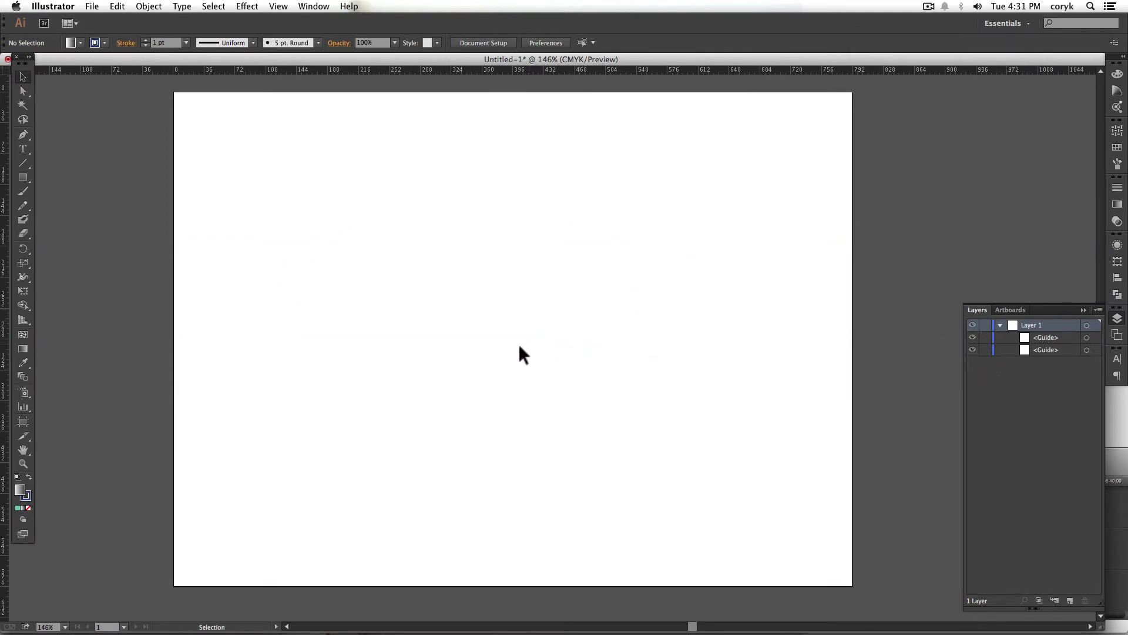
Delete both guides, draw a large and a narrower rectangle, and give them black fill with white stroke.
{"action": "left_click", "coordinate": [1067, 337]}
{"action": "left_click", "coordinate": [1060, 350], "text": "shift"}
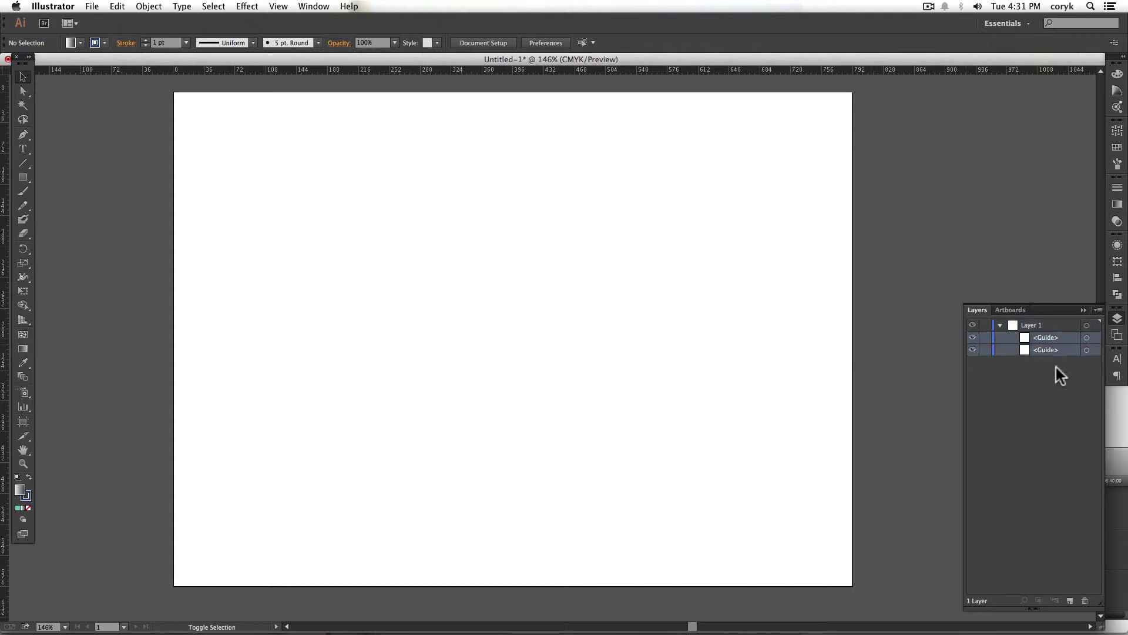
{"action": "left_click", "coordinate": [1083, 600]}
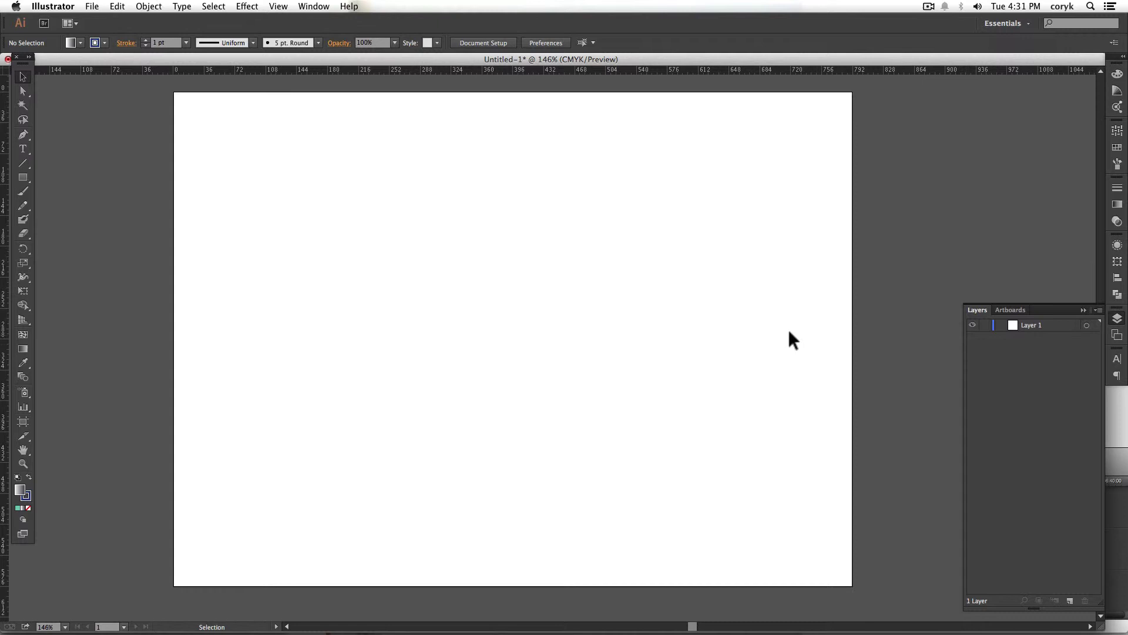
{"action": "key", "text": "m"}
{"action": "left_click_drag", "start_coordinate": [248, 207], "coordinate": [418, 355]}
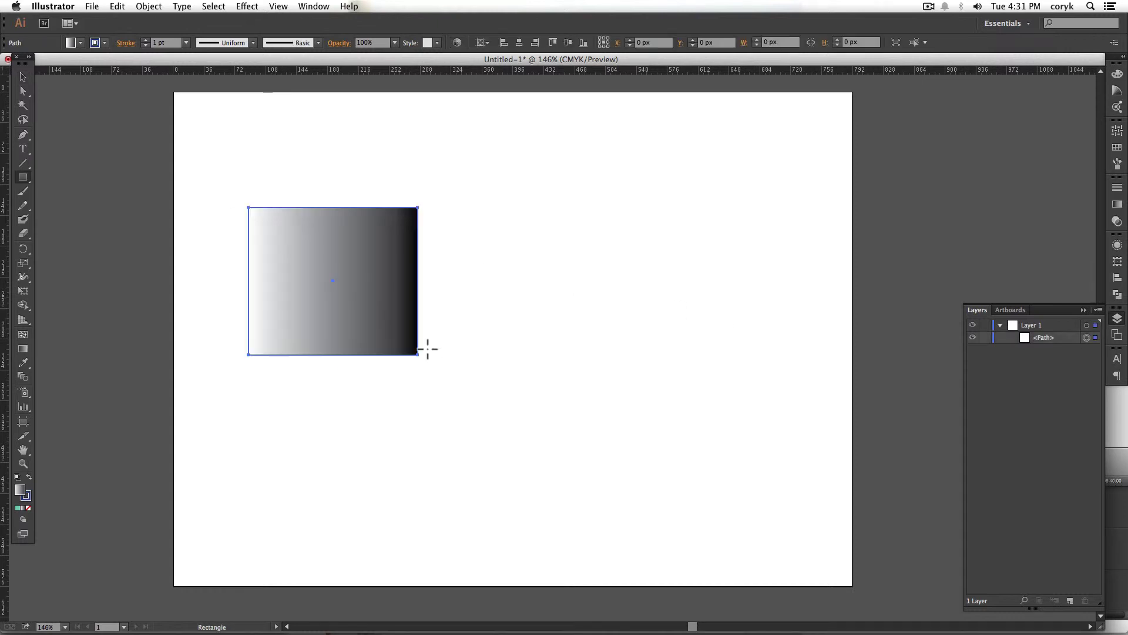
{"action": "left_click_drag", "start_coordinate": [556, 233], "coordinate": [645, 364]}
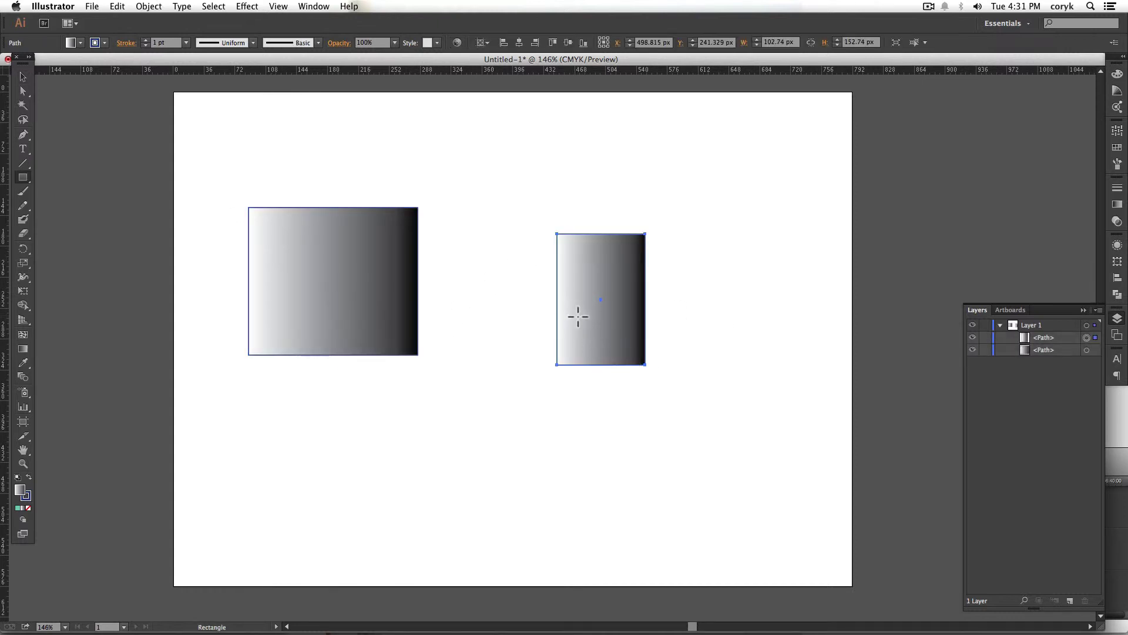
{"action": "key", "text": "ctrl+a"}
{"action": "key", "text": "d"}
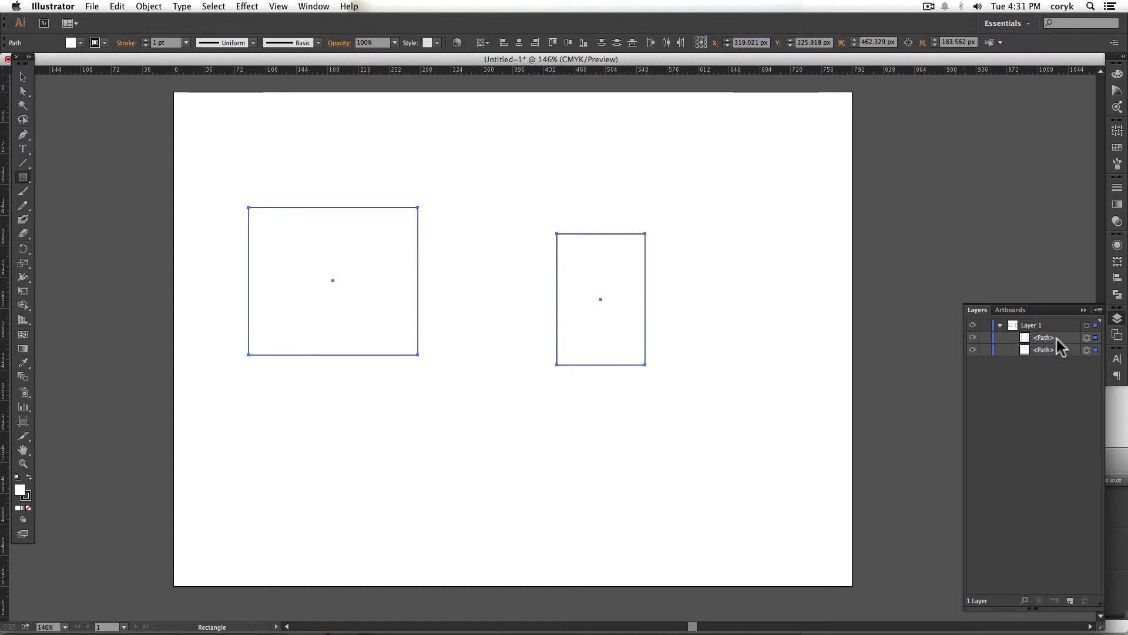
{"action": "key", "text": "shift+x"}
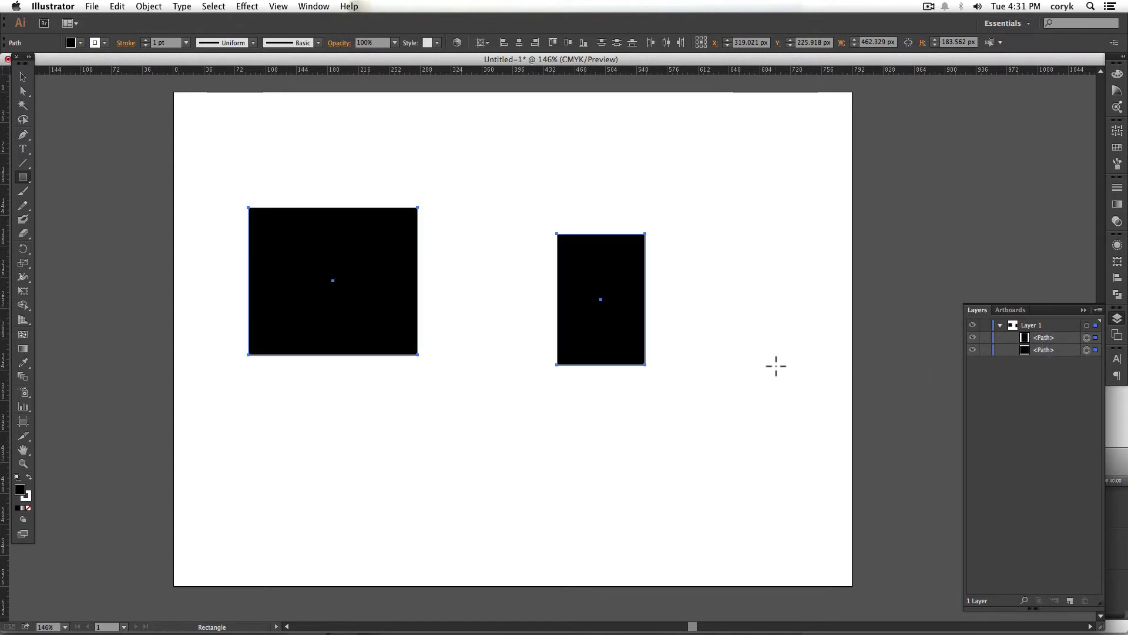
Draw a circle and three ellipses around the rectangles with the Ellipse tool.
{"action": "key", "text": "l"}
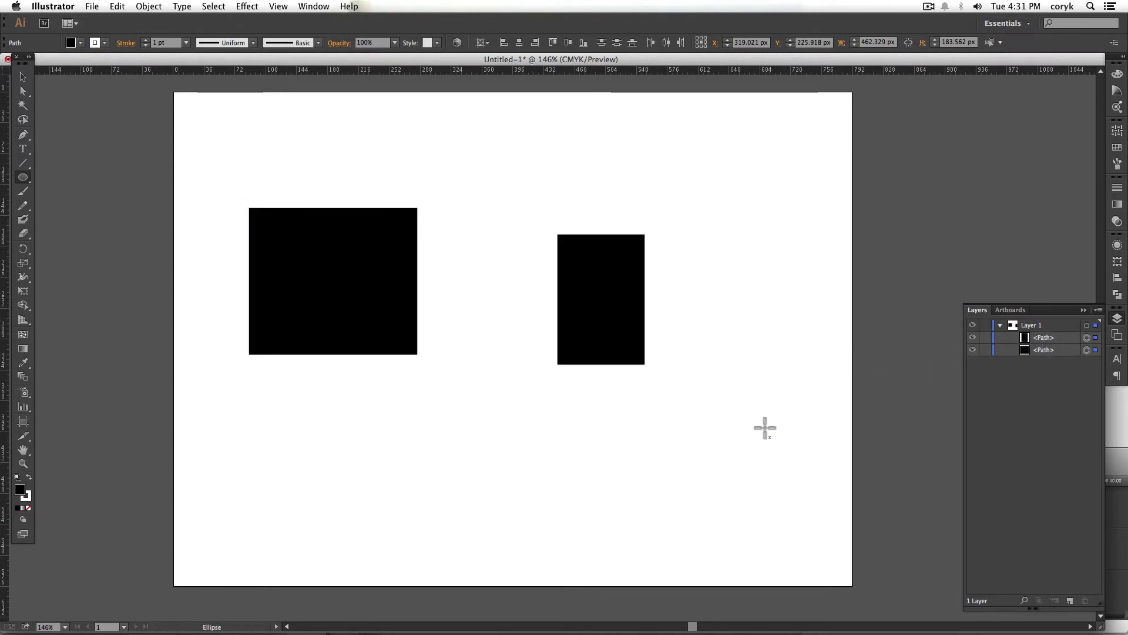
{"action": "left_click_drag", "start_coordinate": [769, 438], "coordinate": [643, 244]}
{"action": "left_click_drag", "start_coordinate": [551, 152], "coordinate": [332, 353]}
{"action": "left_click_drag", "start_coordinate": [298, 395], "coordinate": [517, 545]}
{"action": "mouse_move", "coordinate": [580, 519]}
{"action": "left_mouse_down"}
{"action": "mouse_move", "coordinate": [748, 245]}
{"action": "mouse_move", "coordinate": [730, 258]}
{"action": "left_mouse_up"}
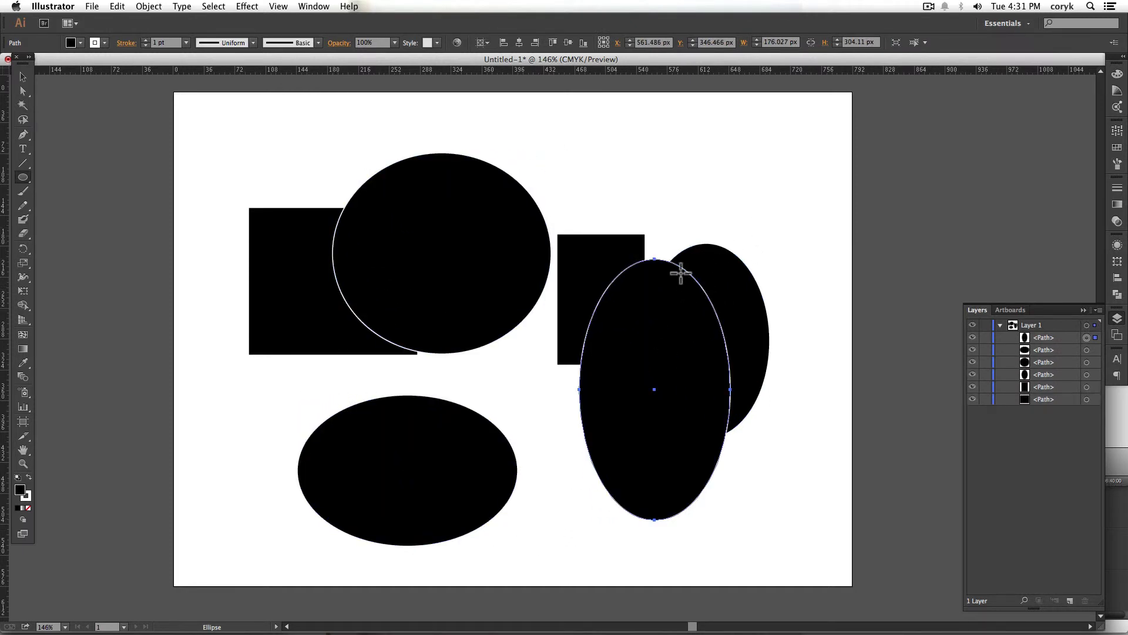
Add the point text 'type a word' near the top of the artboard.
{"action": "key", "text": "t"}
{"action": "left_click", "coordinate": [604, 144]}
{"action": "type", "text": "type a word"}
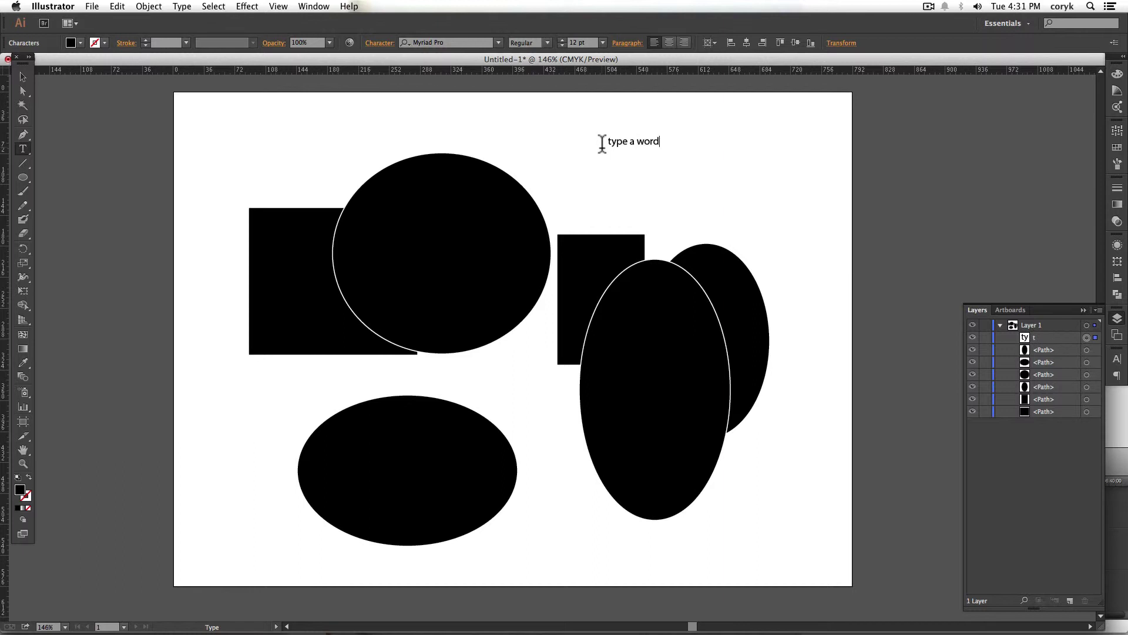
{"action": "key", "text": "Return"}
{"action": "key", "text": "Escape"}
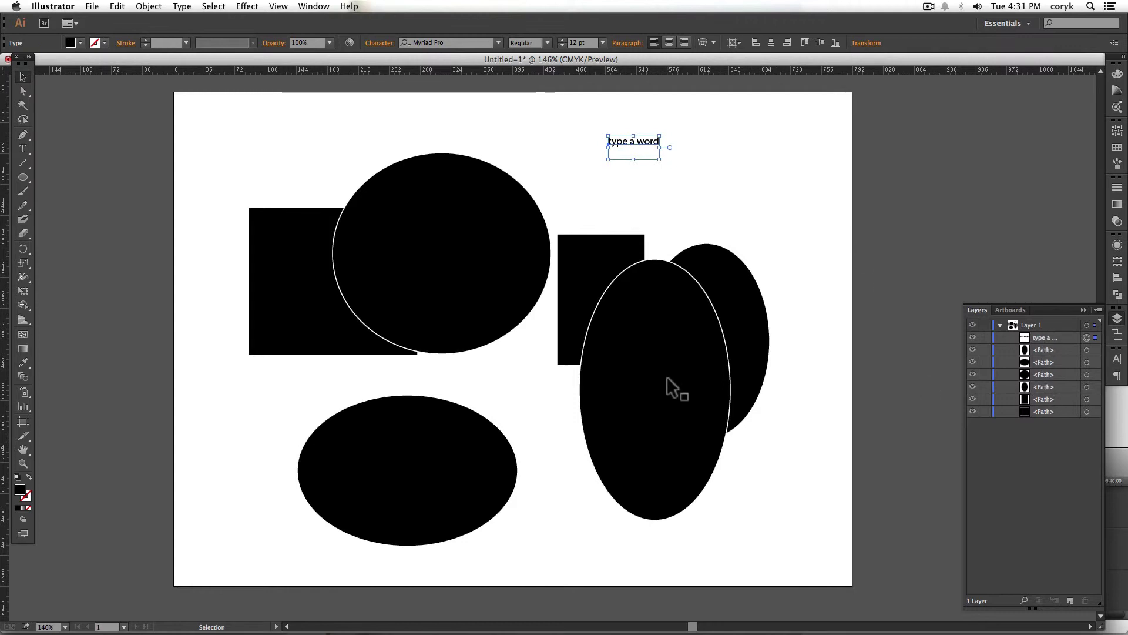
Move the tall ellipse further right and go through Layer 1's text and path entries.
{"action": "left_click_drag", "start_coordinate": [668, 378], "coordinate": [793, 305]}
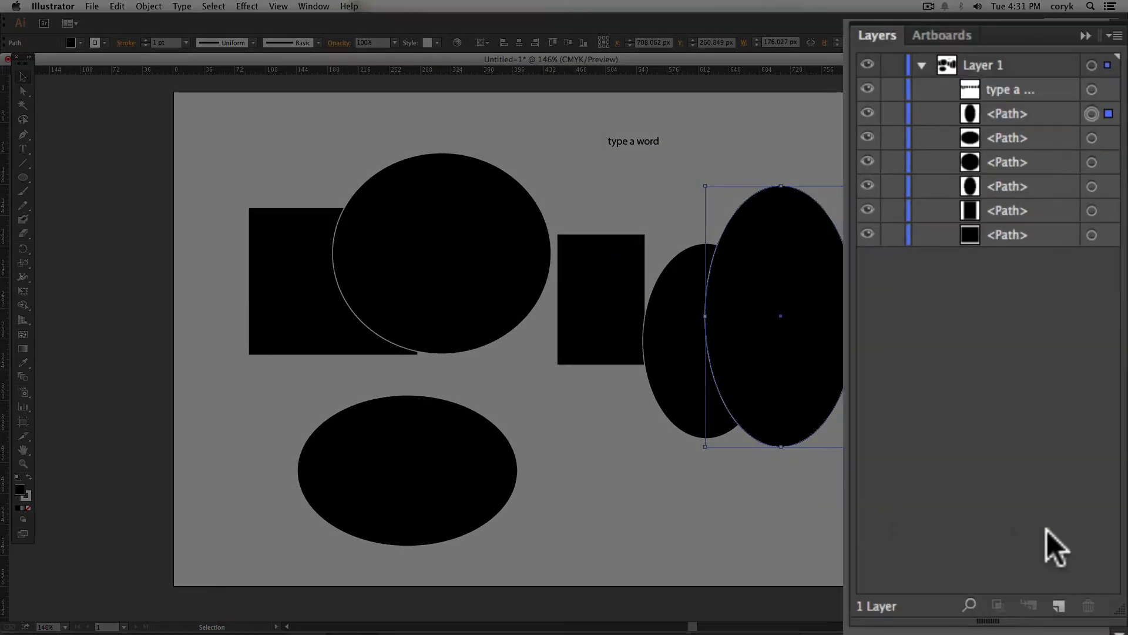
{"action": "left_click", "coordinate": [1004, 90]}
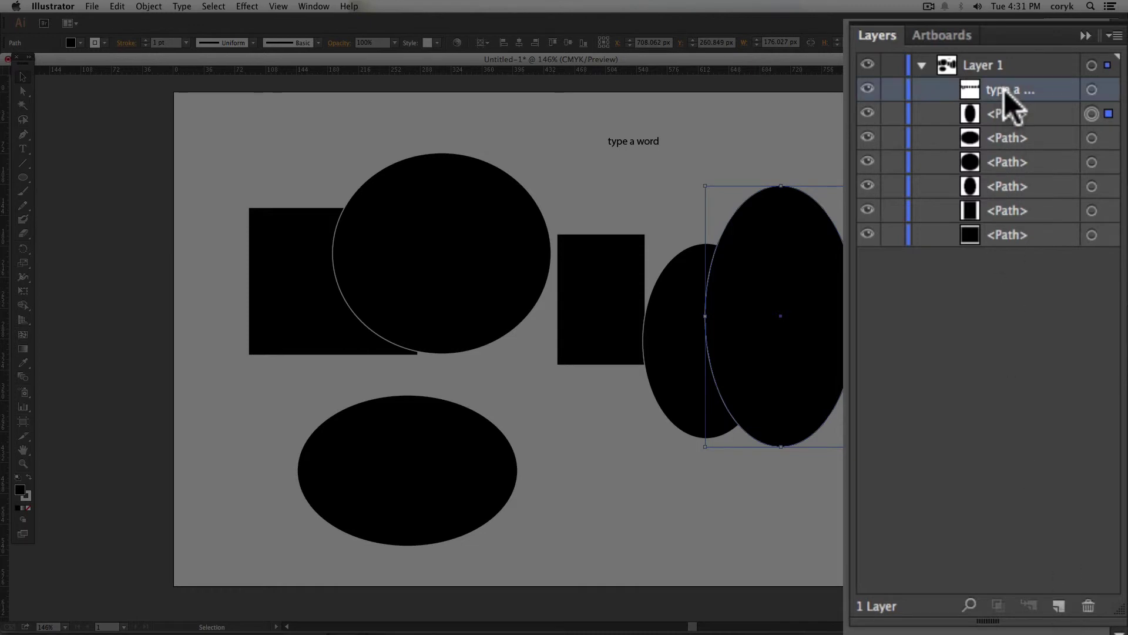
{"action": "left_click", "coordinate": [1012, 141]}
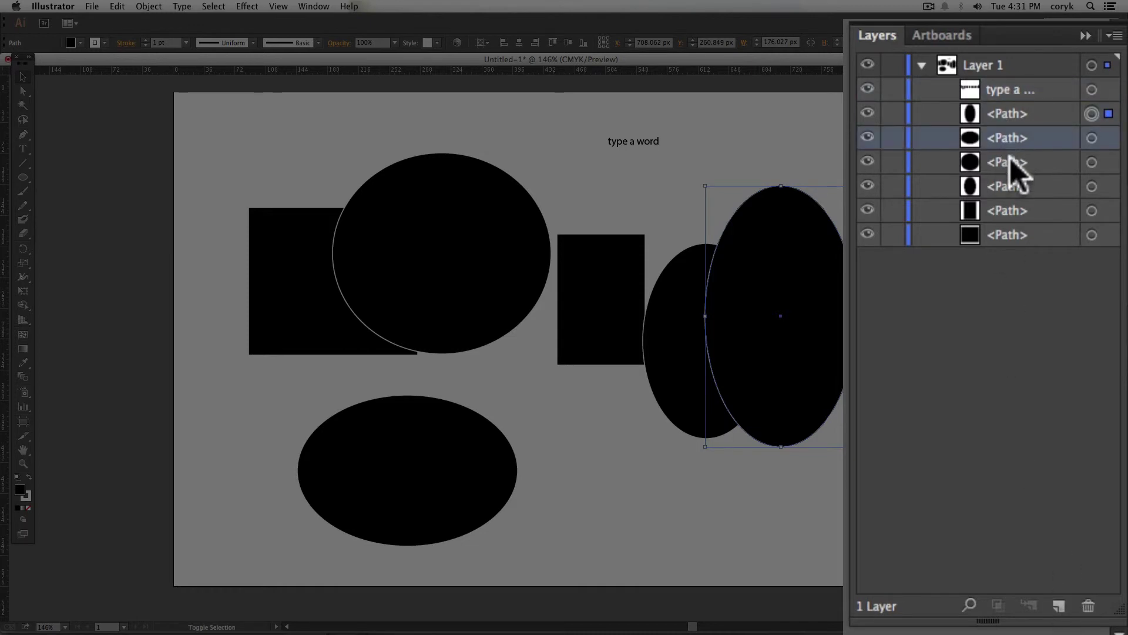
{"action": "left_click", "coordinate": [1010, 161], "text": "shift"}
{"action": "left_click", "coordinate": [1007, 188], "text": "shift"}
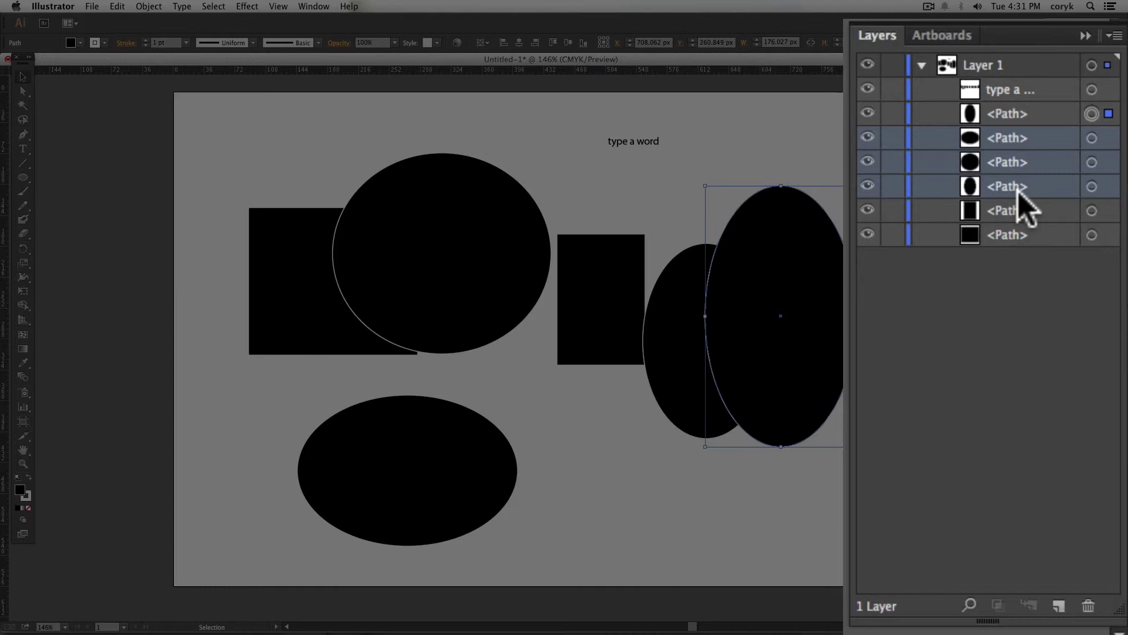
Target the bottom ellipse, large circle and smaller right ellipse together in the Layers panel.
{"action": "left_click", "coordinate": [1092, 138]}
{"action": "left_click", "coordinate": [1092, 163]}
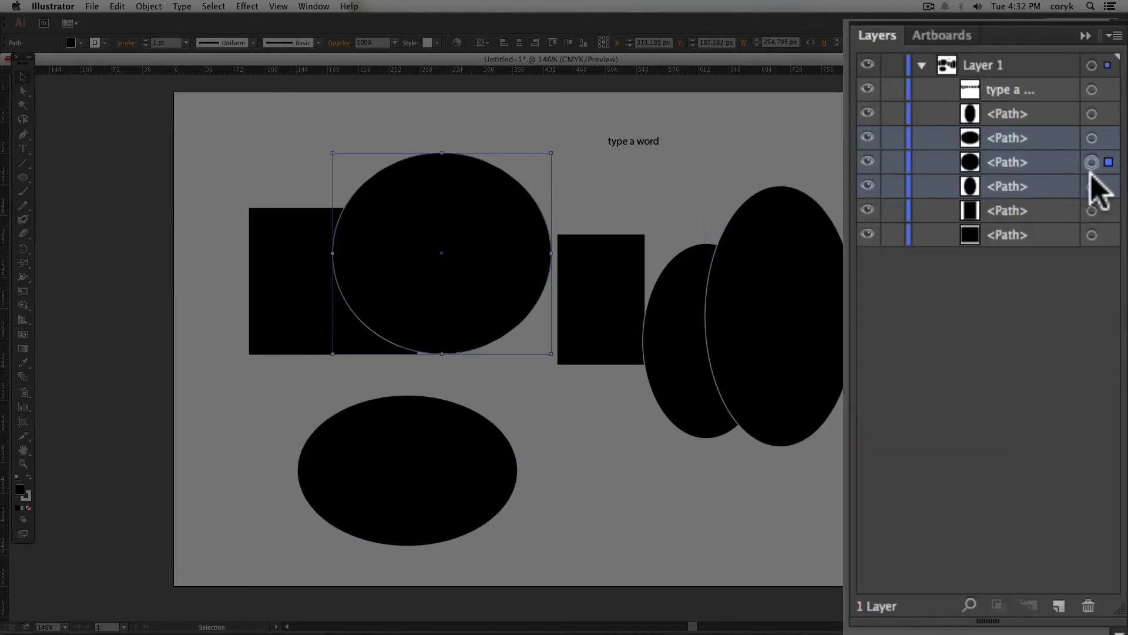
{"action": "left_click", "coordinate": [1092, 186]}
{"action": "left_click", "coordinate": [1092, 162]}
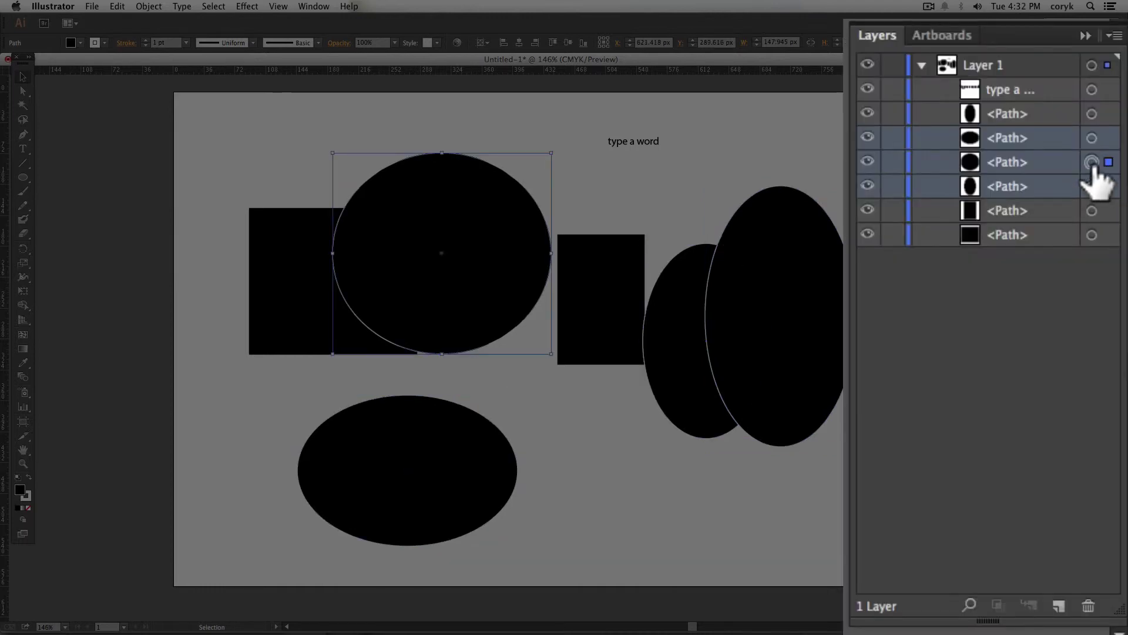
{"action": "left_click", "coordinate": [1091, 138]}
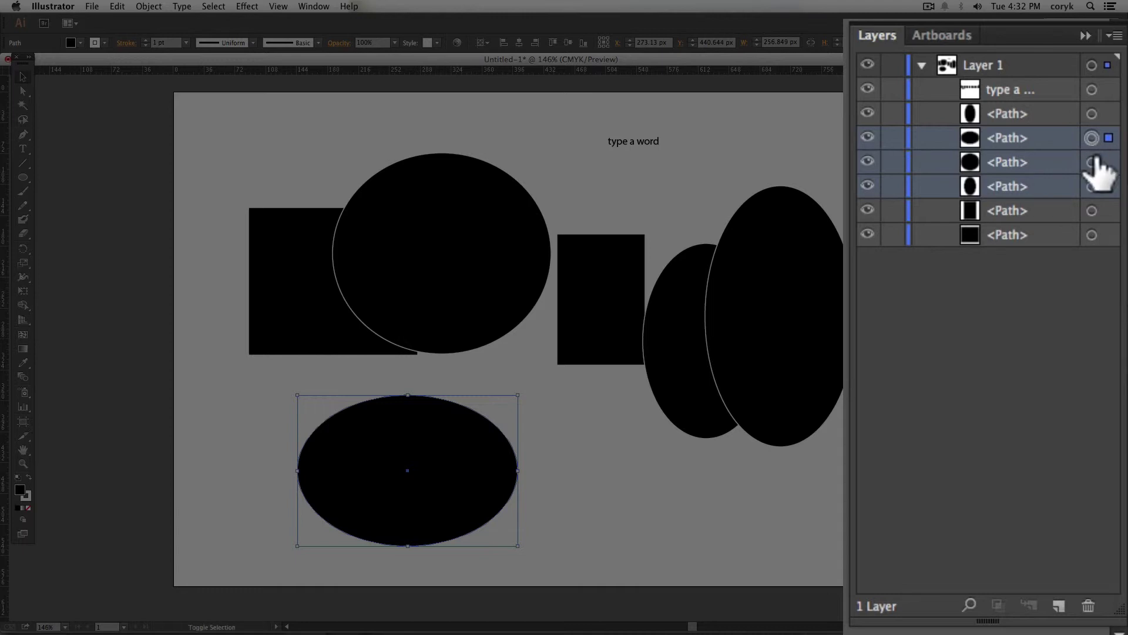
{"action": "left_click", "coordinate": [1092, 162], "text": "shift"}
{"action": "left_click", "coordinate": [1092, 186], "text": "shift"}
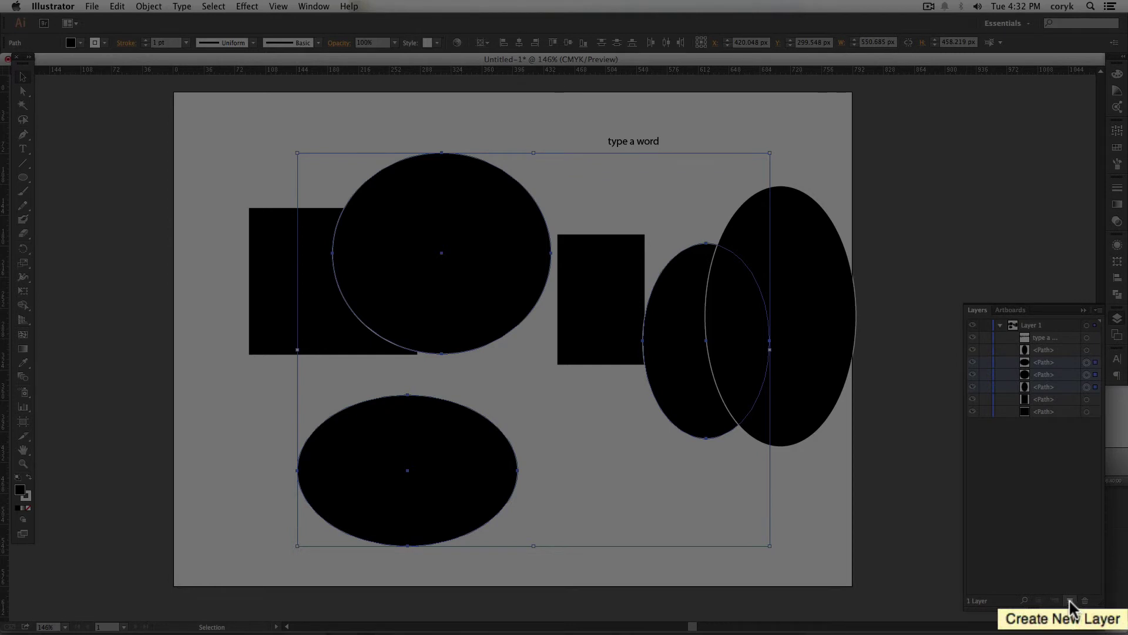
Create Layer 2 and move the three selected ellipse paths into it.
{"action": "left_click", "coordinate": [1070, 601]}
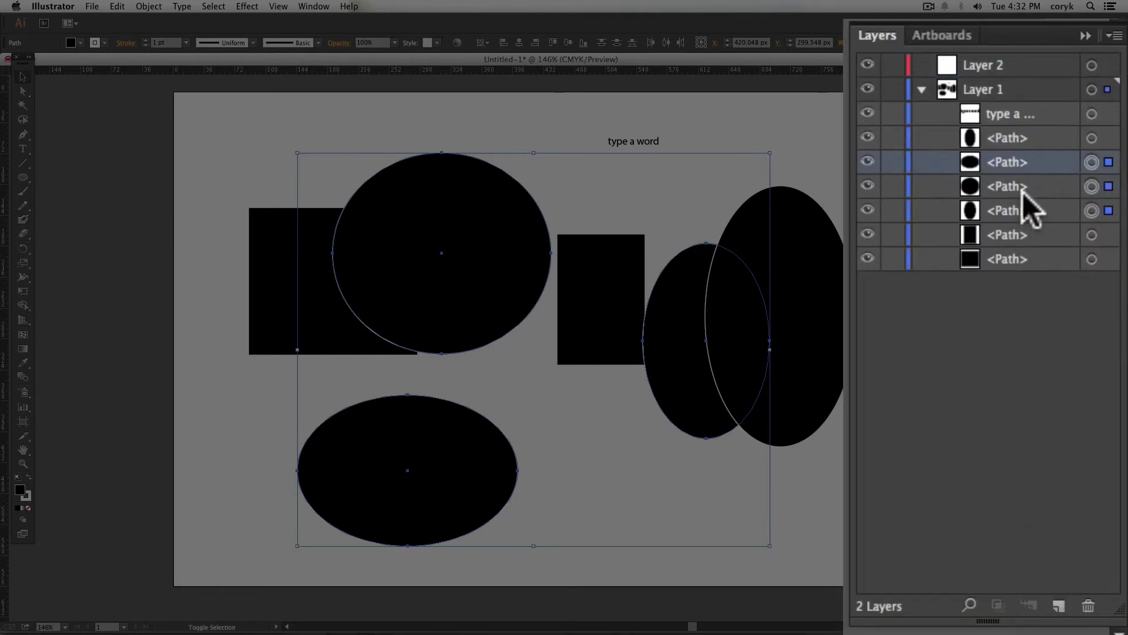
{"action": "left_click", "coordinate": [1022, 210], "text": "shift"}
{"action": "left_click_drag", "start_coordinate": [1026, 161], "coordinate": [996, 67]}
Collapse Layer 1, stack it above Layer 2, and expand Layer 2 to show its paths.
{"action": "left_click", "coordinate": [921, 90]}
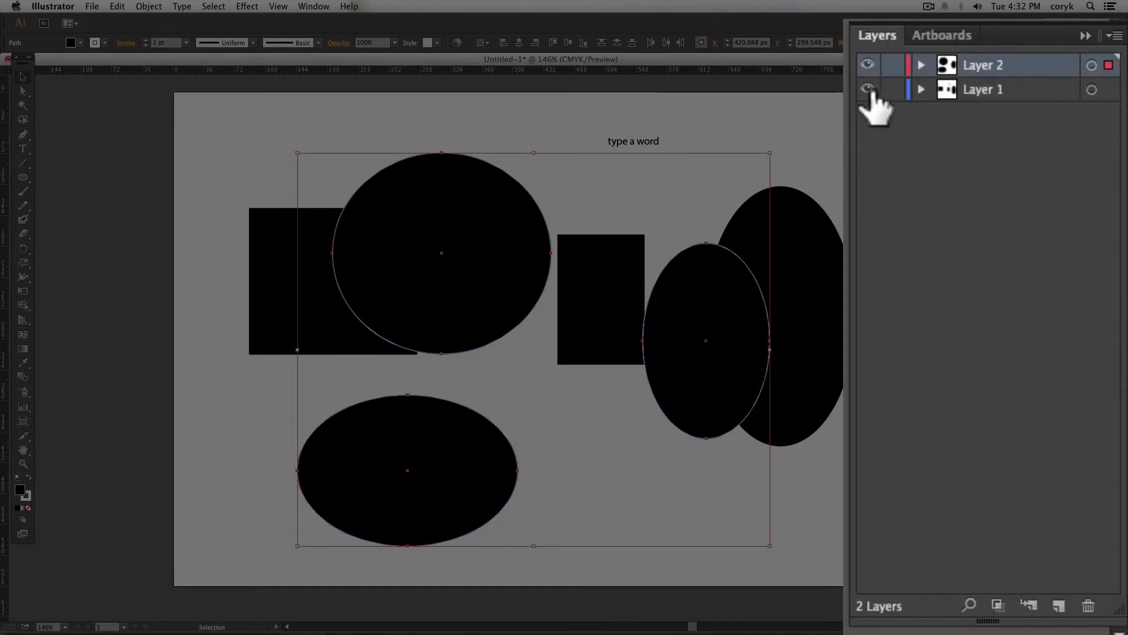
{"action": "left_click", "coordinate": [868, 89]}
{"action": "left_click", "coordinate": [868, 90]}
{"action": "left_click_drag", "start_coordinate": [990, 90], "coordinate": [985, 54]}
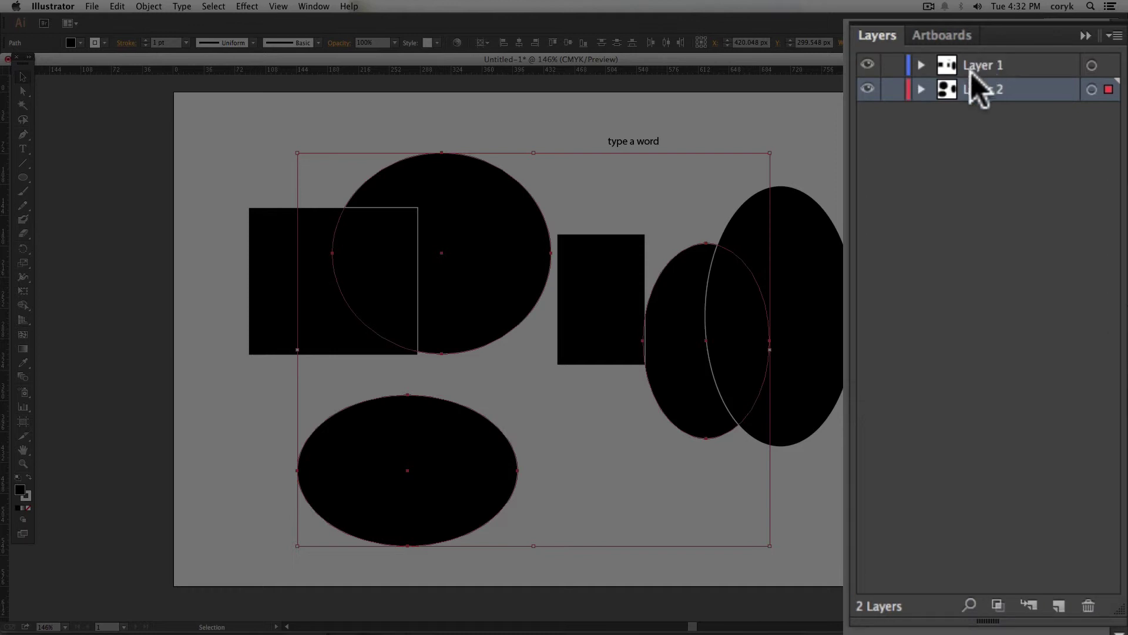
{"action": "left_click", "coordinate": [921, 89]}
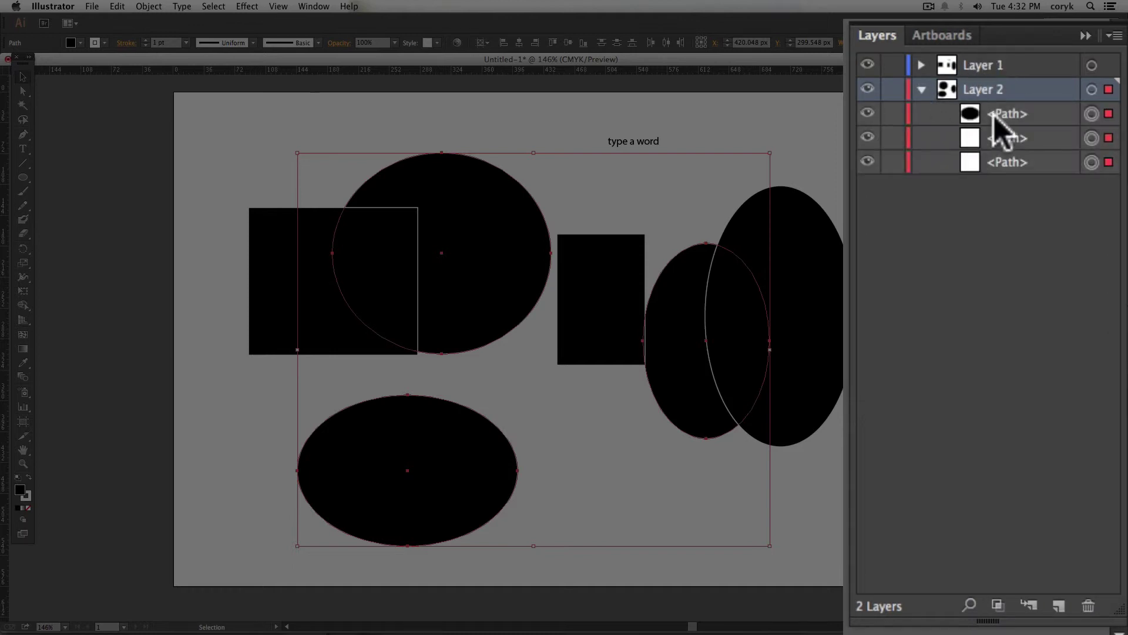
Rename Layer 1 to 'name'.
{"action": "left_click", "coordinate": [921, 64]}
{"action": "double_click", "coordinate": [980, 64]}
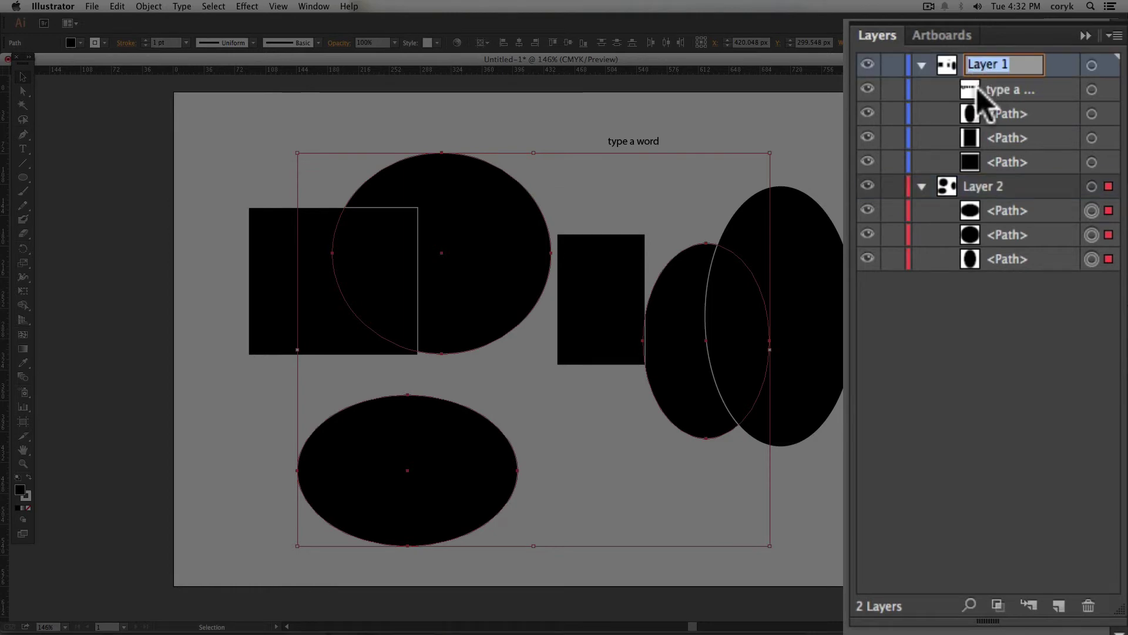
{"action": "type", "text": "name"}
{"action": "key", "text": "Return"}
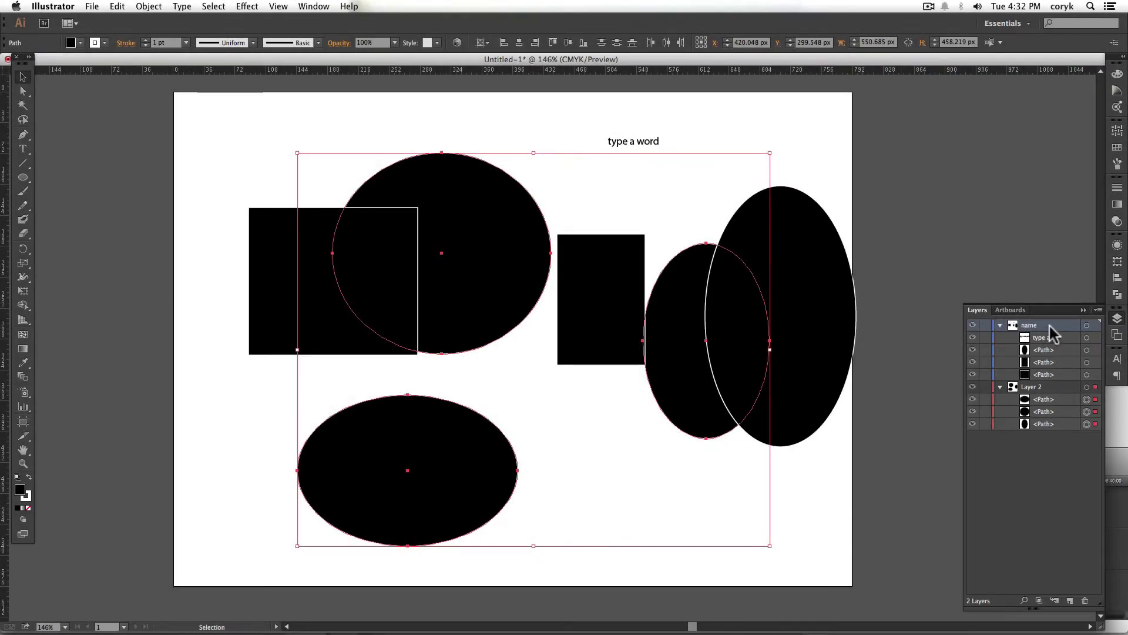
Set the name layer's colour to Magenta, then change it to Yellow in Layer Options.
{"action": "double_click", "coordinate": [1049, 324]}
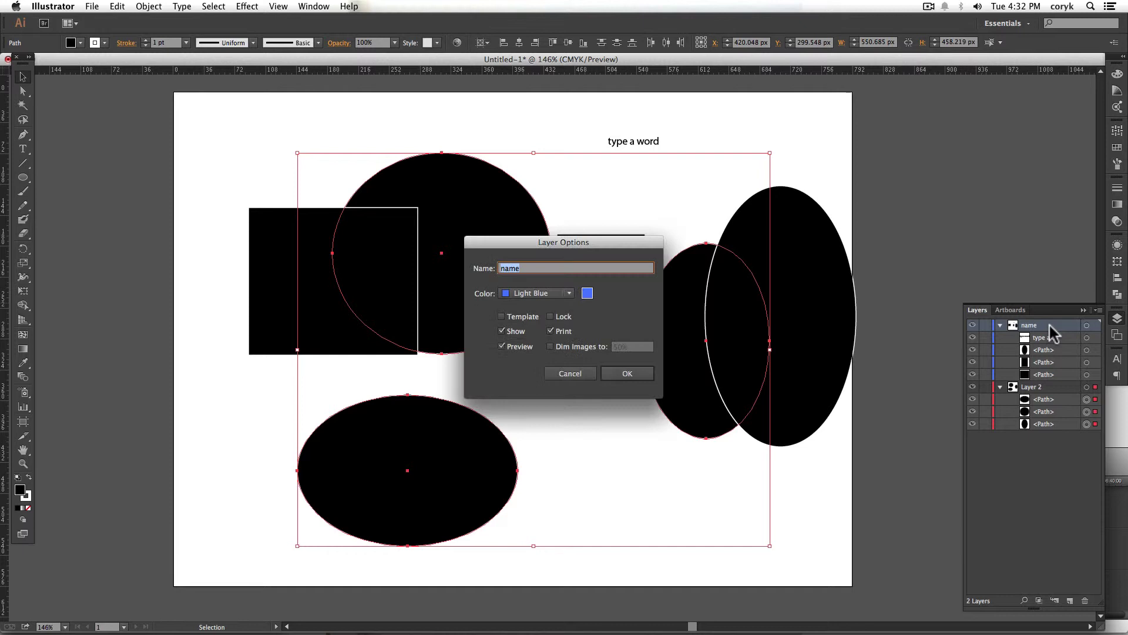
{"action": "left_click", "coordinate": [559, 294]}
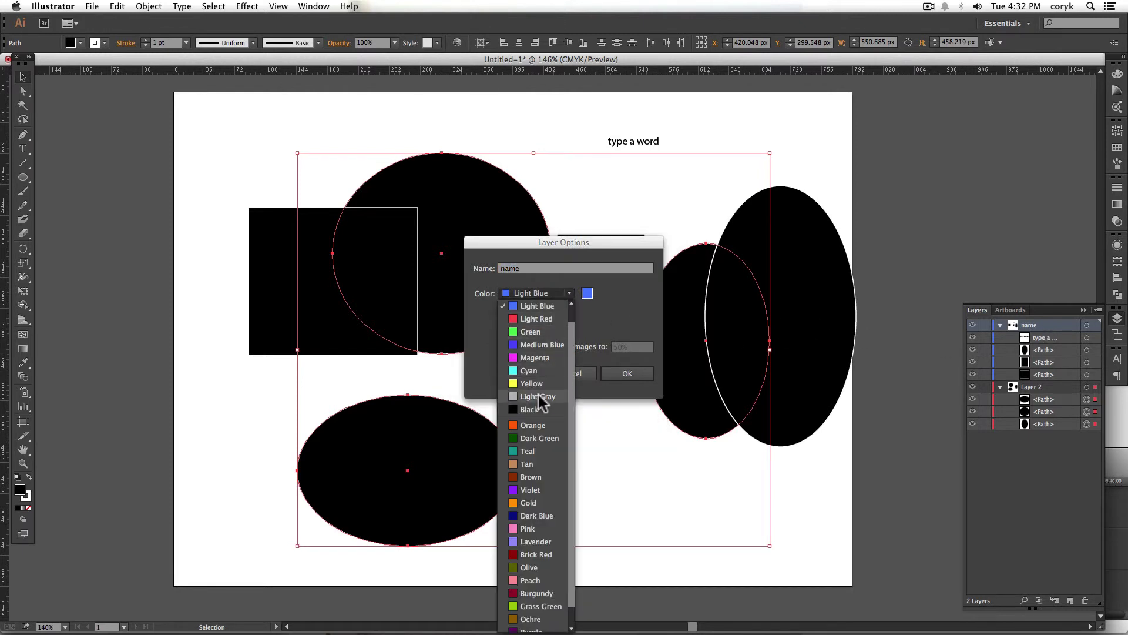
{"action": "left_click", "coordinate": [534, 357]}
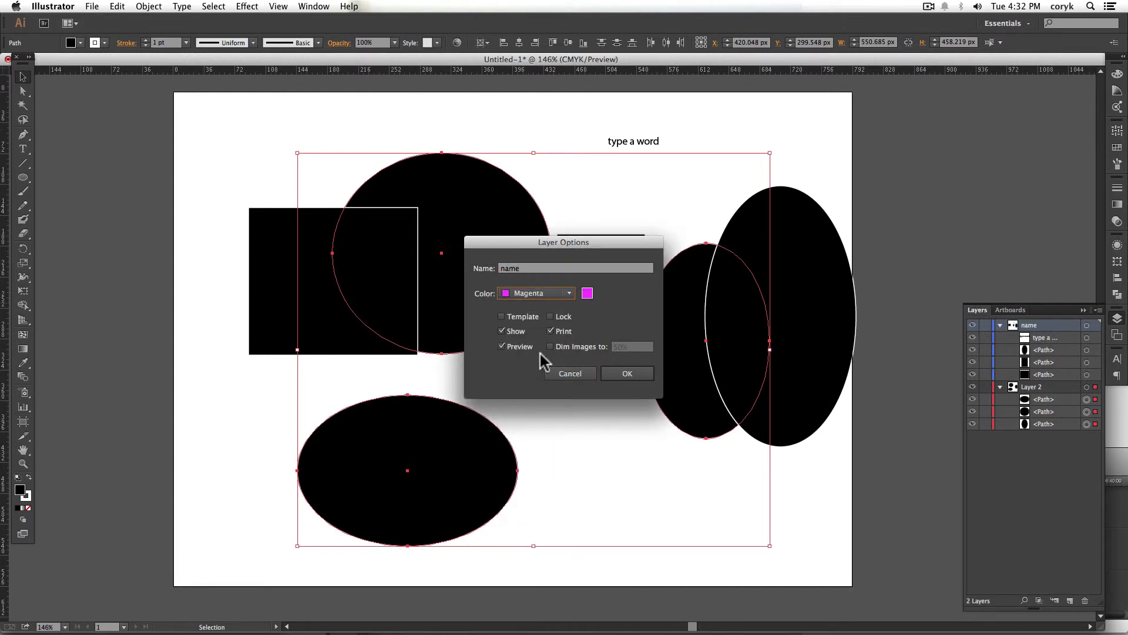
{"action": "left_click", "coordinate": [632, 372]}
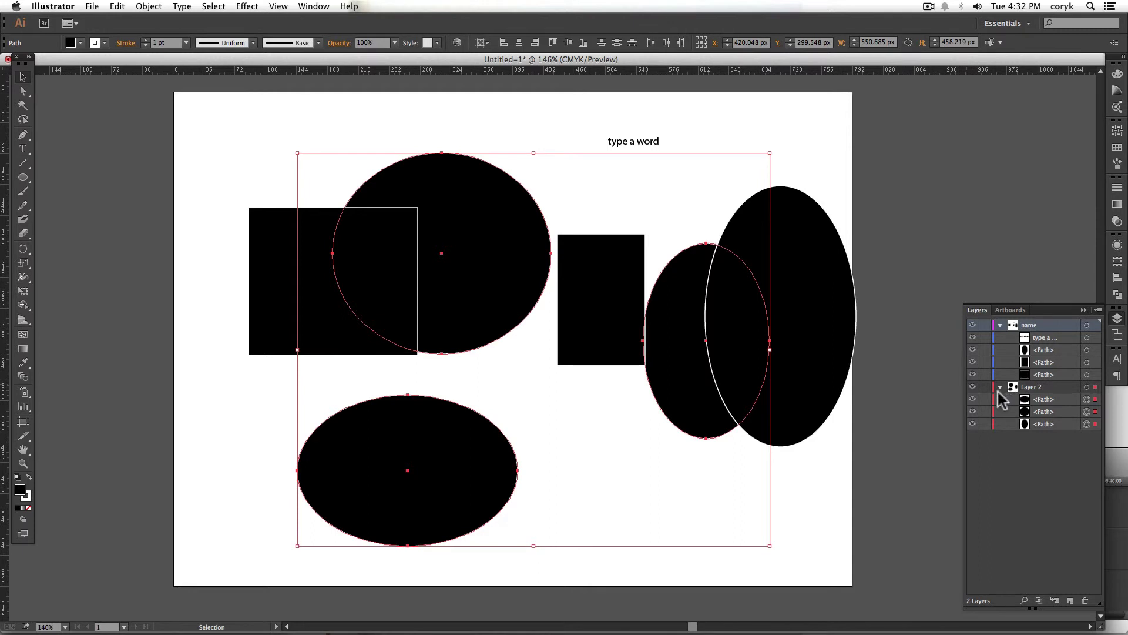
{"action": "left_click", "coordinate": [1086, 324]}
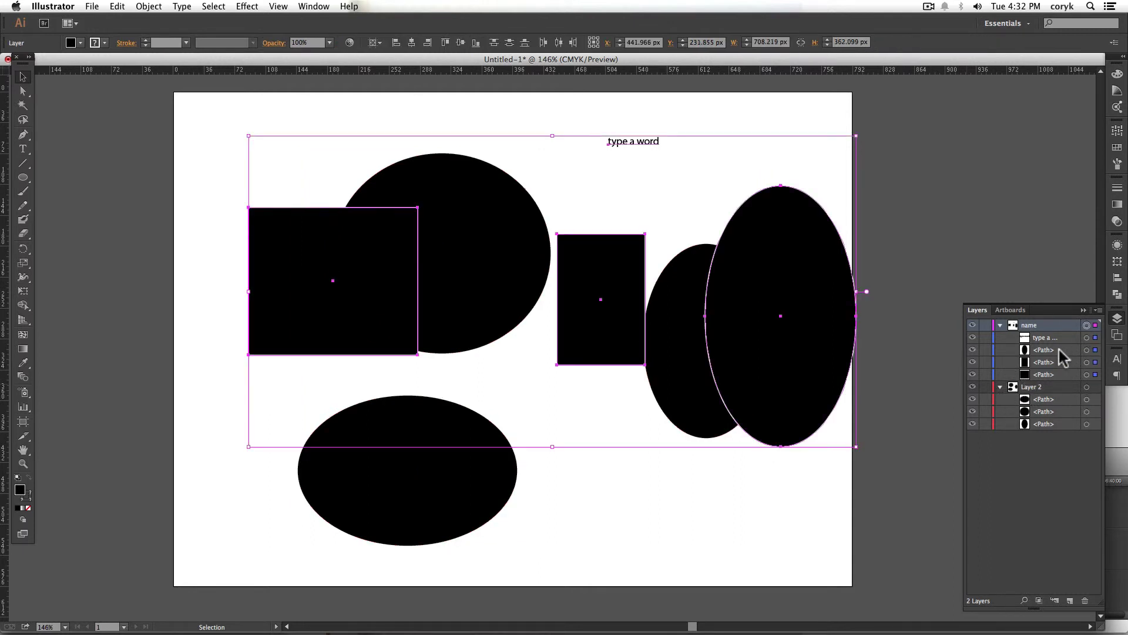
{"action": "double_click", "coordinate": [1048, 324]}
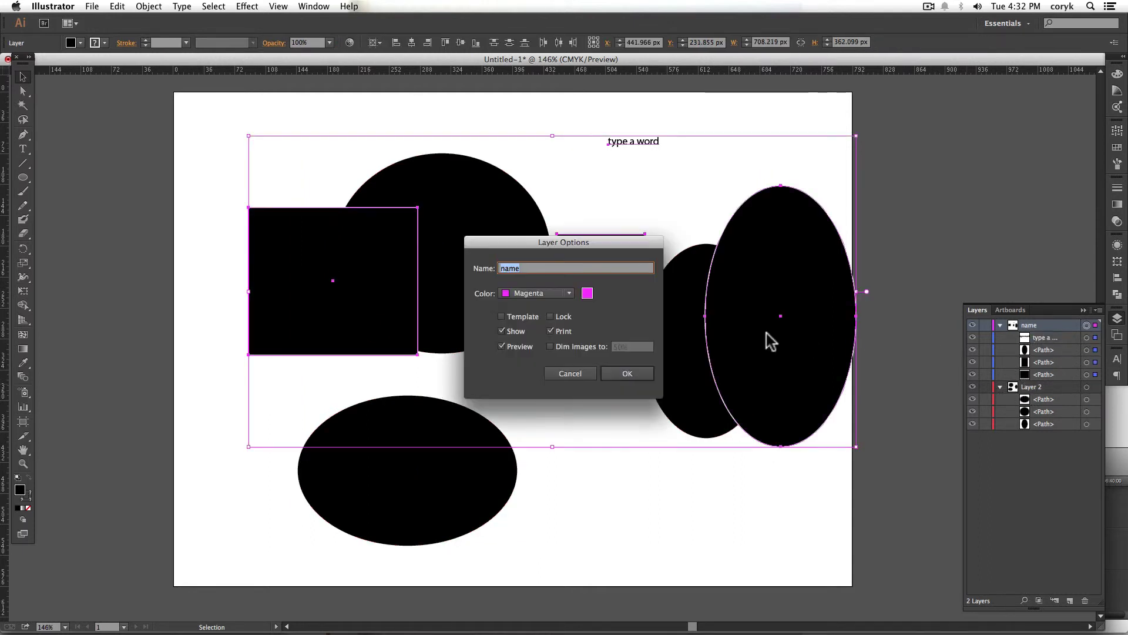
{"action": "left_click", "coordinate": [529, 294]}
{"action": "left_click", "coordinate": [532, 364]}
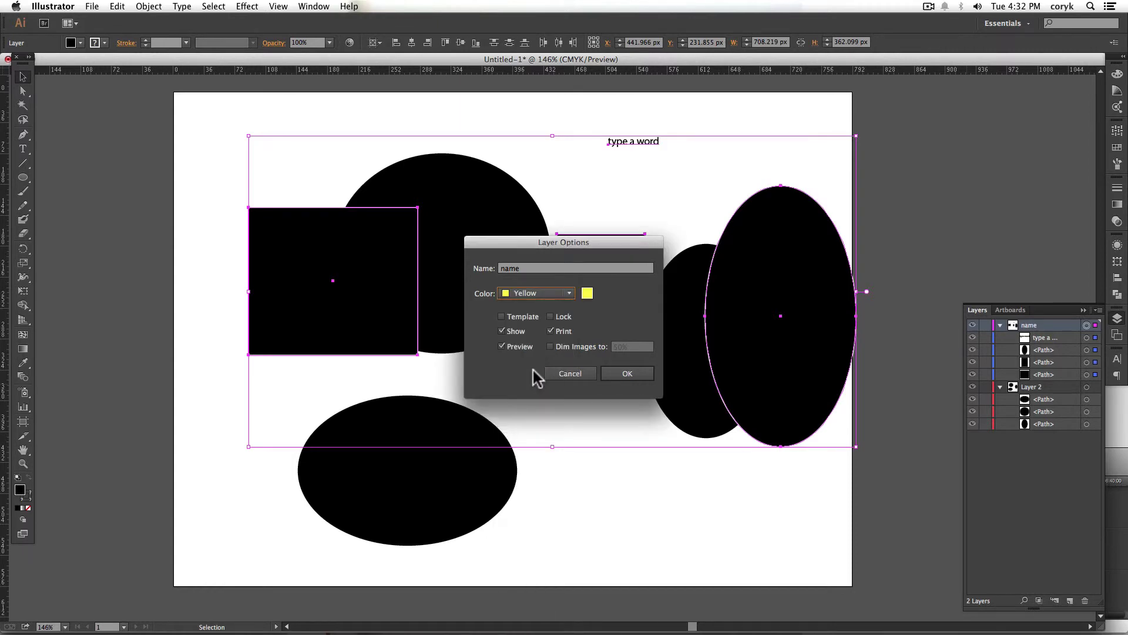
{"action": "left_click", "coordinate": [624, 372]}
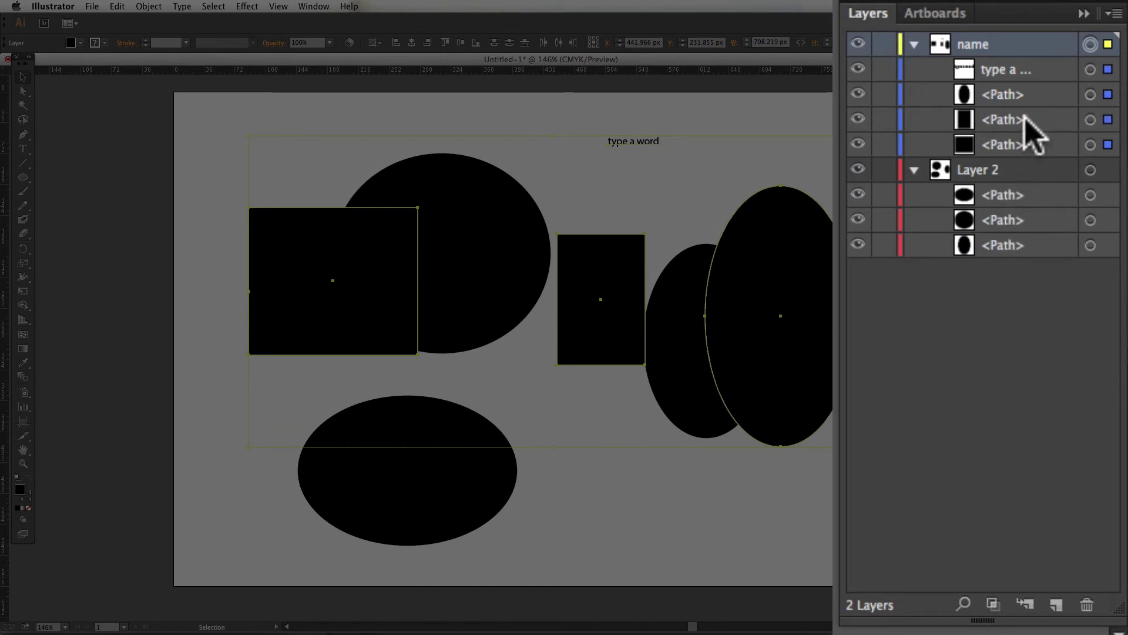
Group the tall ellipse with the small rectangle using Cmd+G and expand the new group.
{"action": "left_click", "coordinate": [1023, 95]}
{"action": "left_click", "coordinate": [1090, 95]}
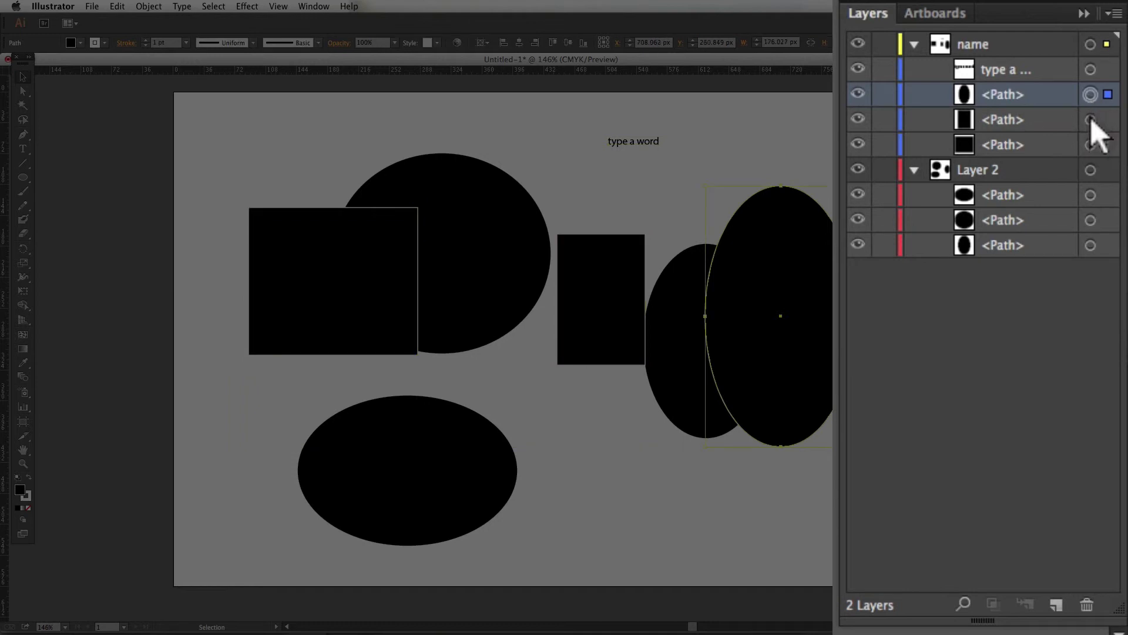
{"action": "left_click", "coordinate": [1090, 119]}
{"action": "left_click", "coordinate": [1088, 95], "text": "shift"}
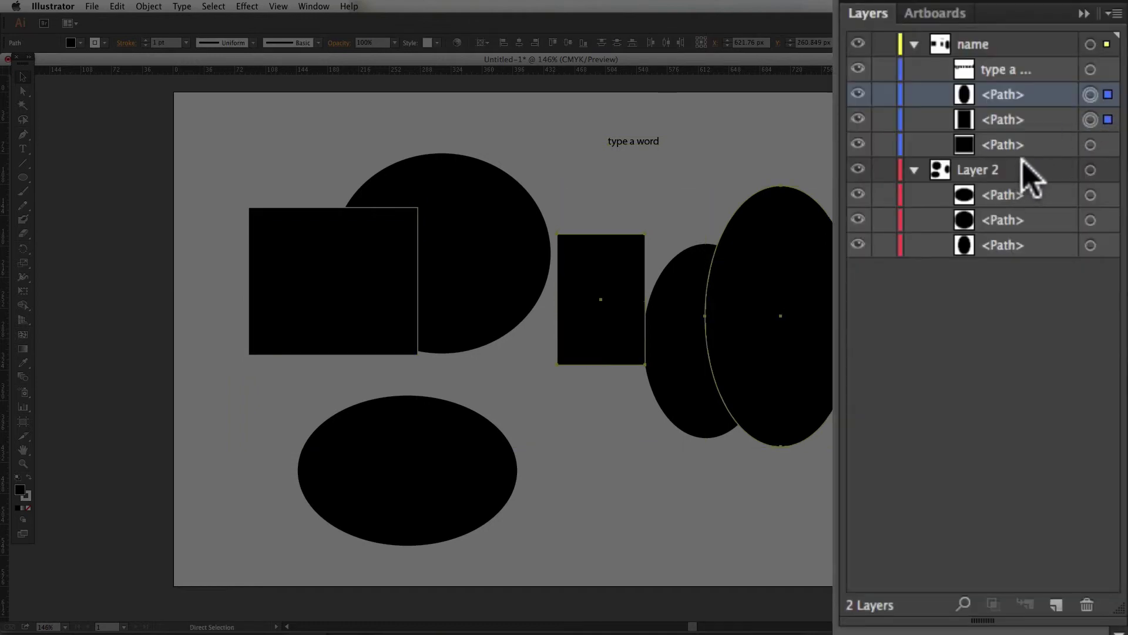
{"action": "key", "text": "super+g"}
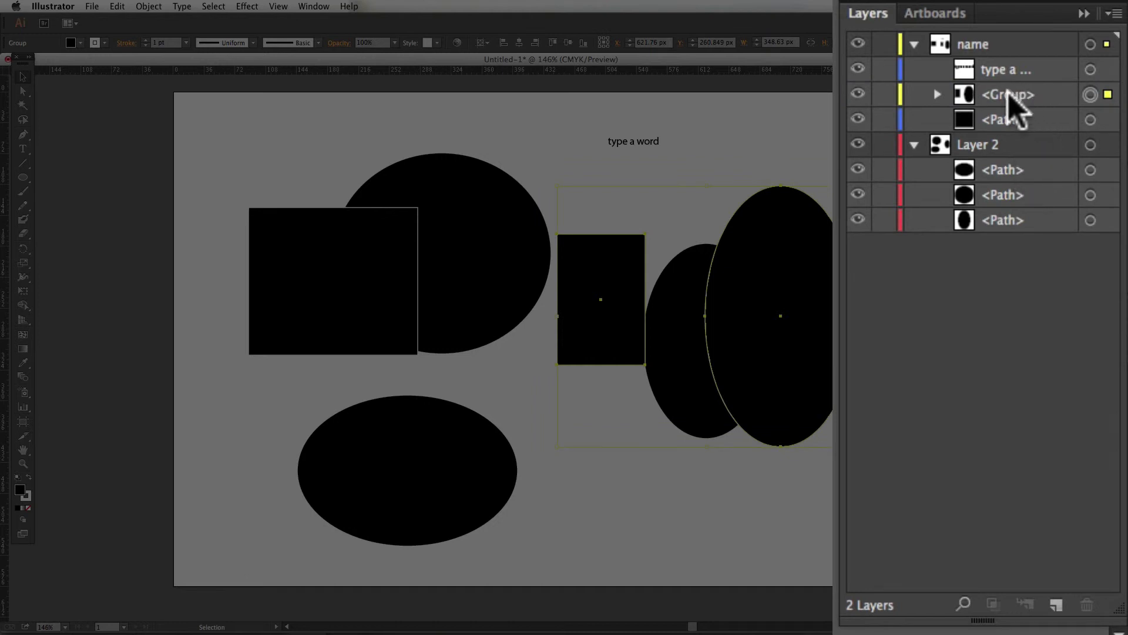
{"action": "left_click", "coordinate": [937, 94]}
Move the rectangle path up, group the square and tall ellipse into a nested group, then collapse Layer 2.
{"action": "left_click_drag", "start_coordinate": [1053, 148], "coordinate": [1022, 140]}
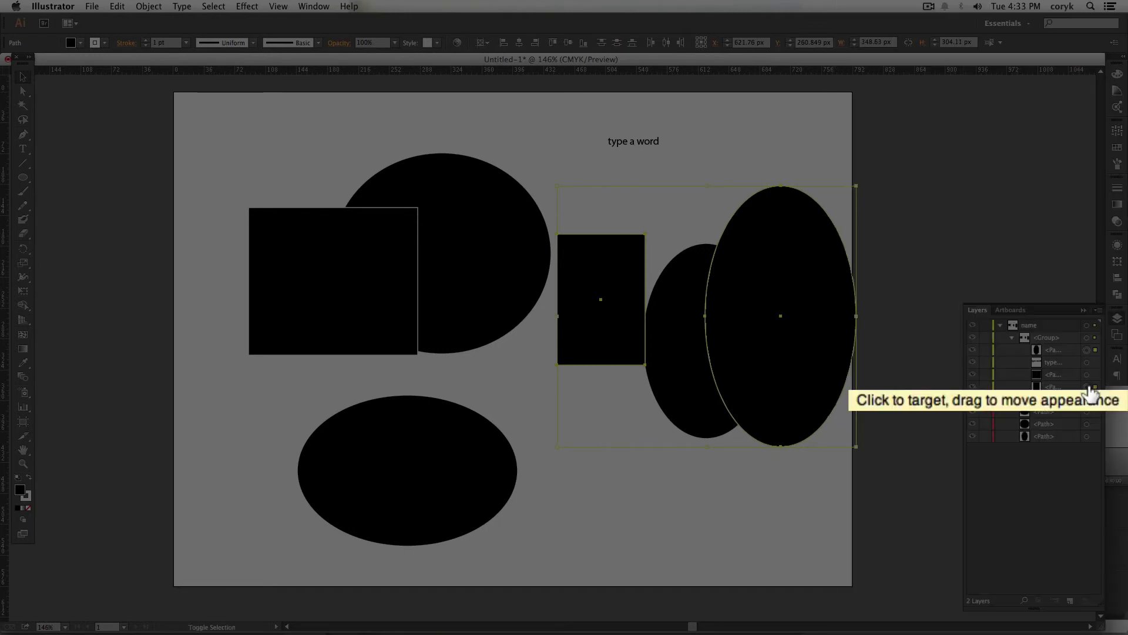
{"action": "left_click", "coordinate": [1091, 145]}
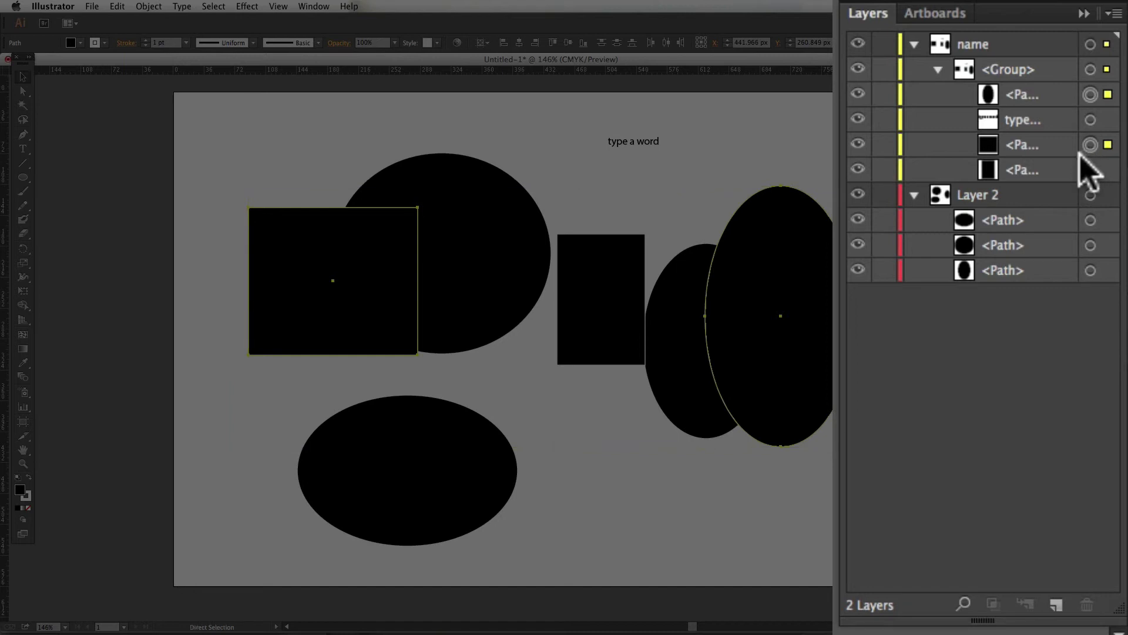
{"action": "key", "text": "super+g"}
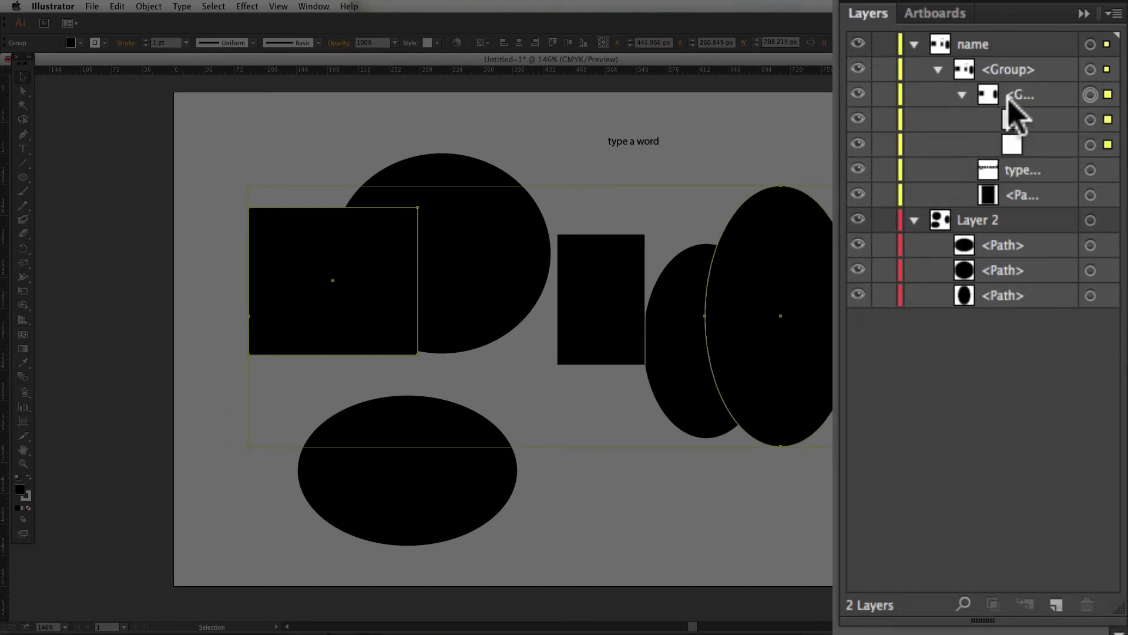
{"action": "left_click", "coordinate": [956, 94]}
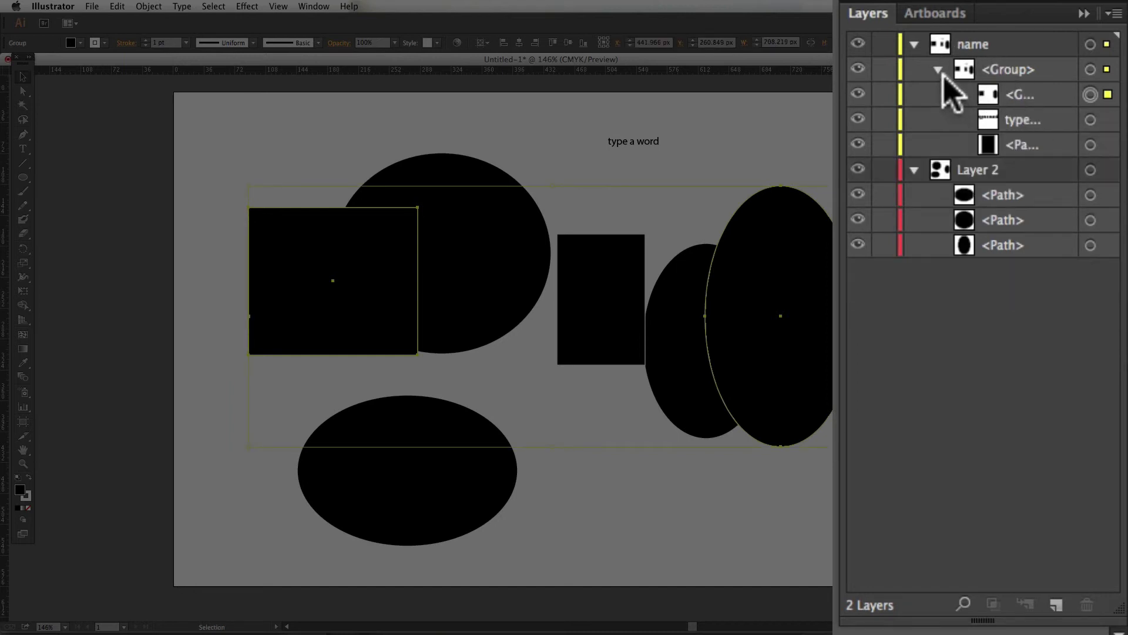
{"action": "left_click", "coordinate": [938, 70]}
{"action": "left_click", "coordinate": [938, 70]}
{"action": "left_click", "coordinate": [962, 95]}
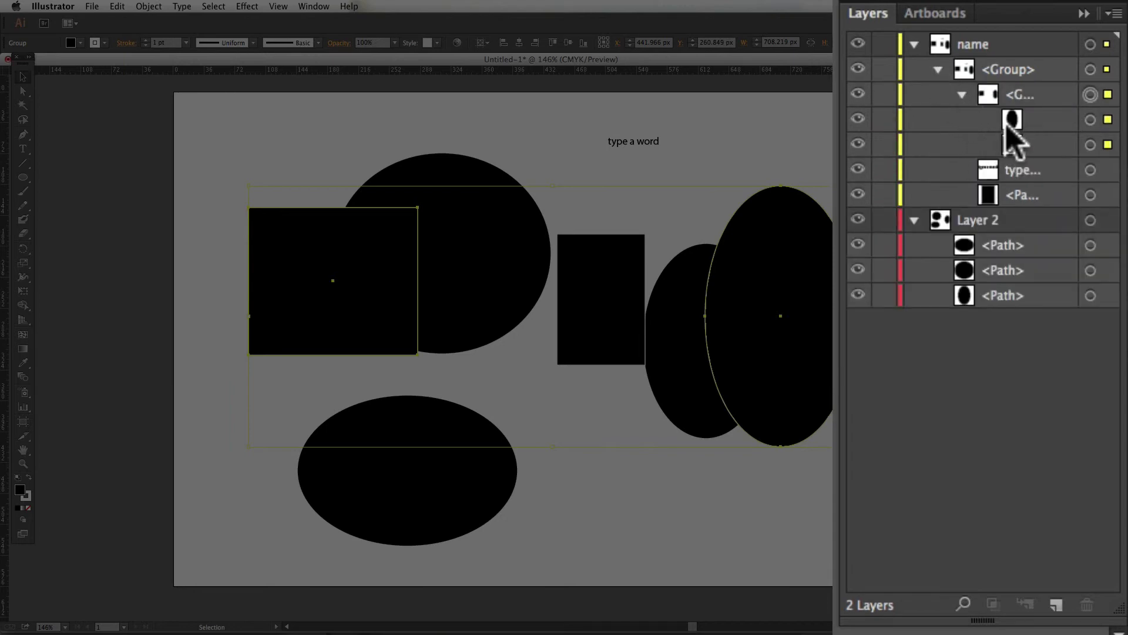
{"action": "left_click", "coordinate": [914, 220]}
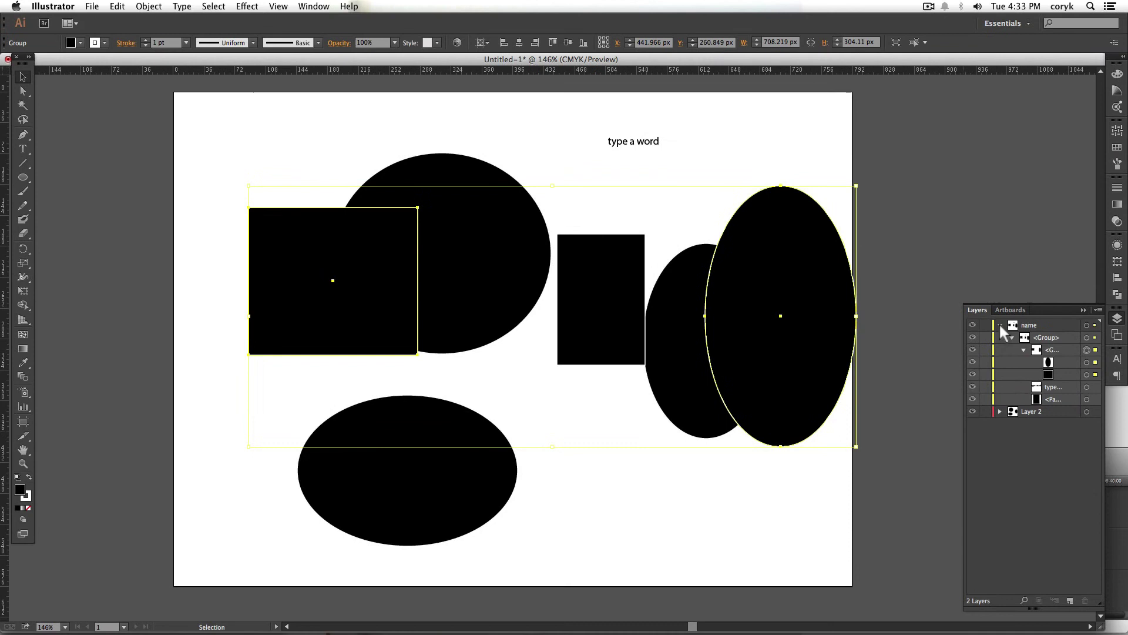
Zoom out, rename Layer 2's top path 'circle', and switch to the Artboards panel.
{"action": "left_click", "coordinate": [1000, 325]}
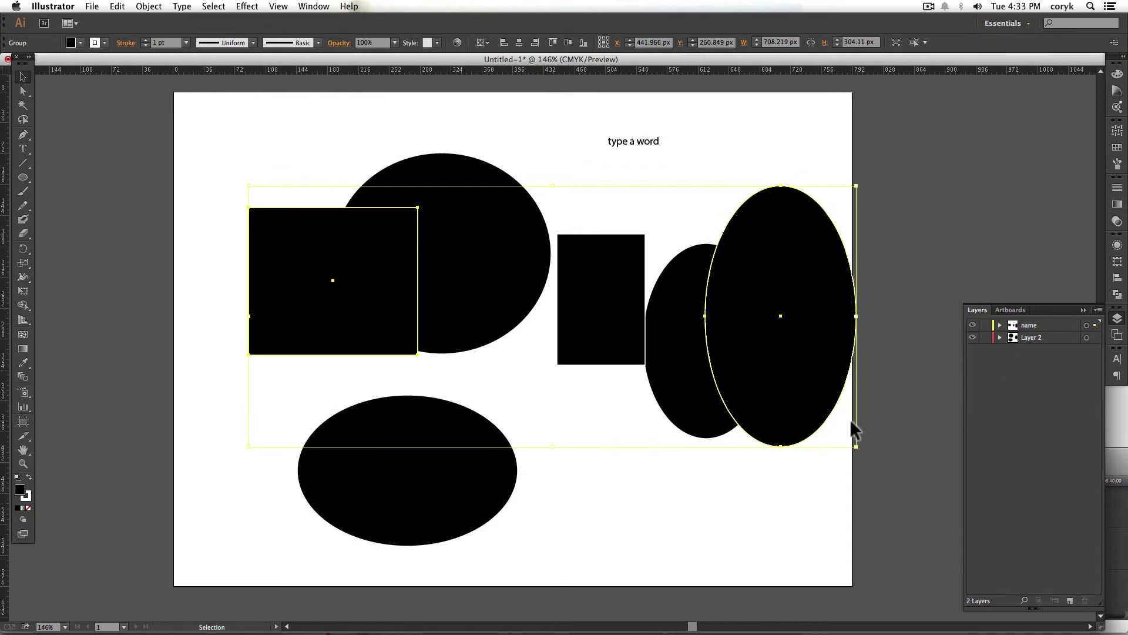
{"action": "key", "text": "super+minus"}
{"action": "key", "text": "super+minus"}
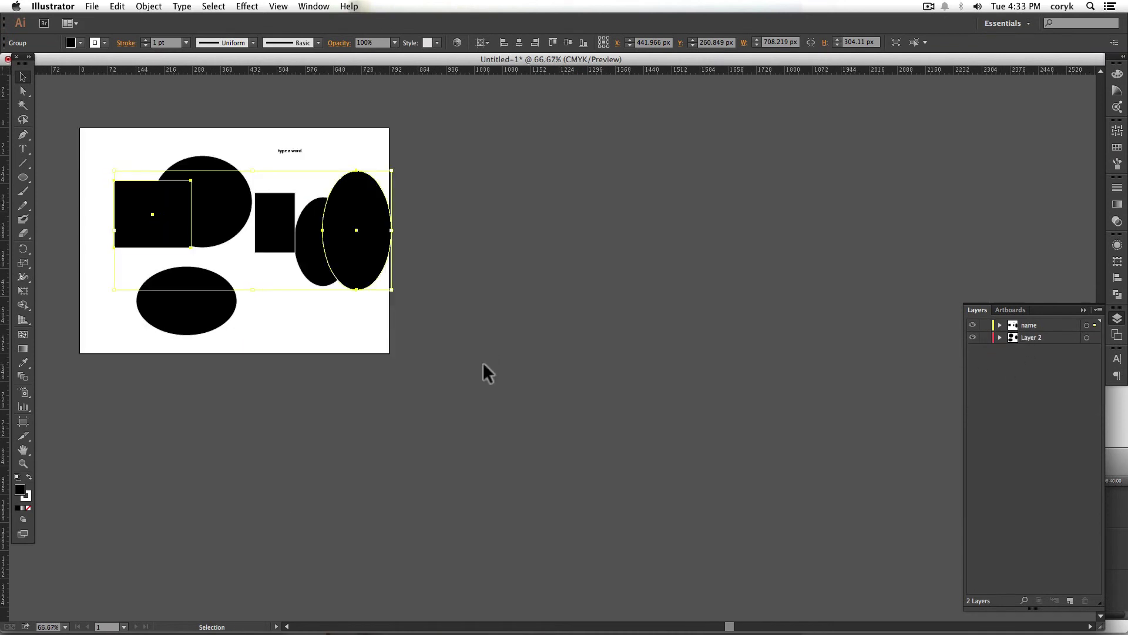
{"action": "left_click", "coordinate": [999, 337]}
{"action": "double_click", "coordinate": [1046, 349]}
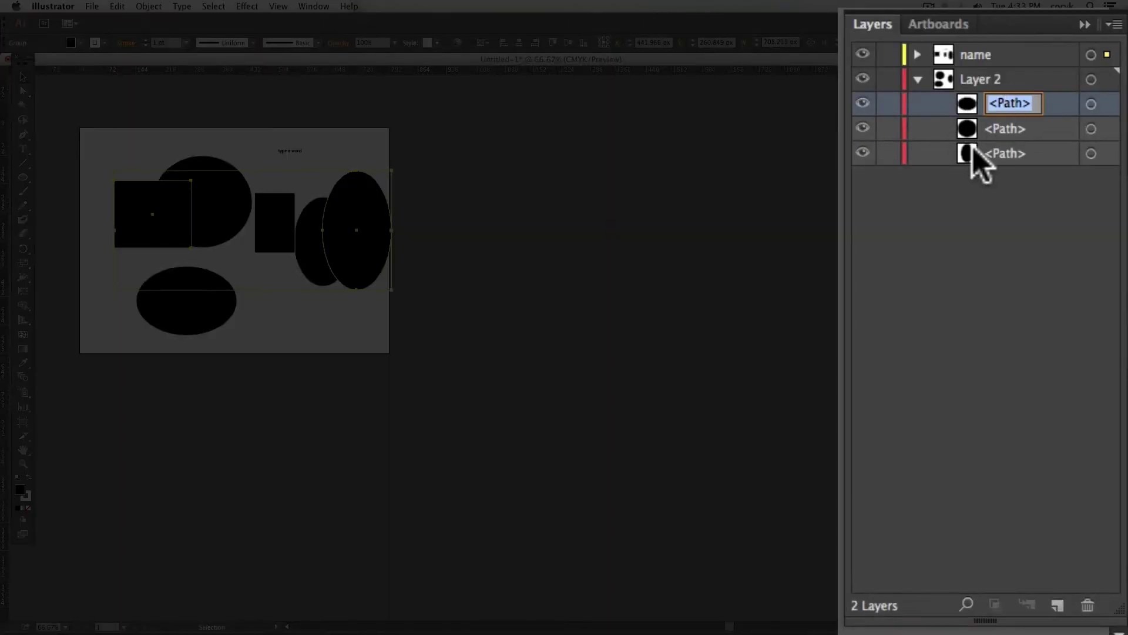
{"action": "type", "text": "circle"}
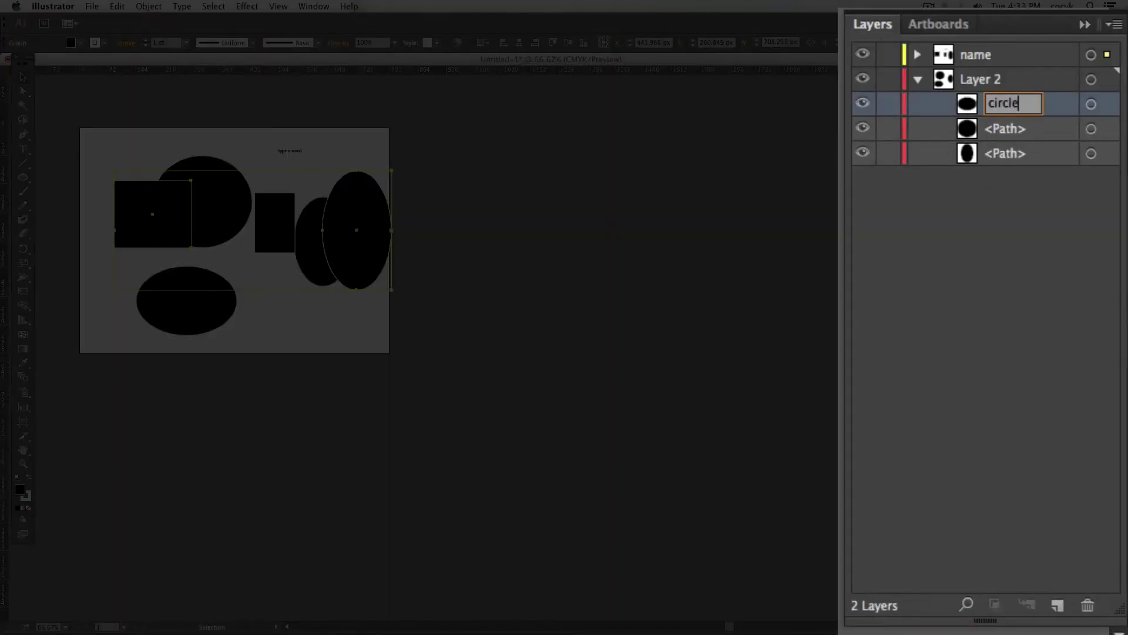
{"action": "type", "text": "s"}
{"action": "key", "text": "BackSpace"}
{"action": "key", "text": "Return"}
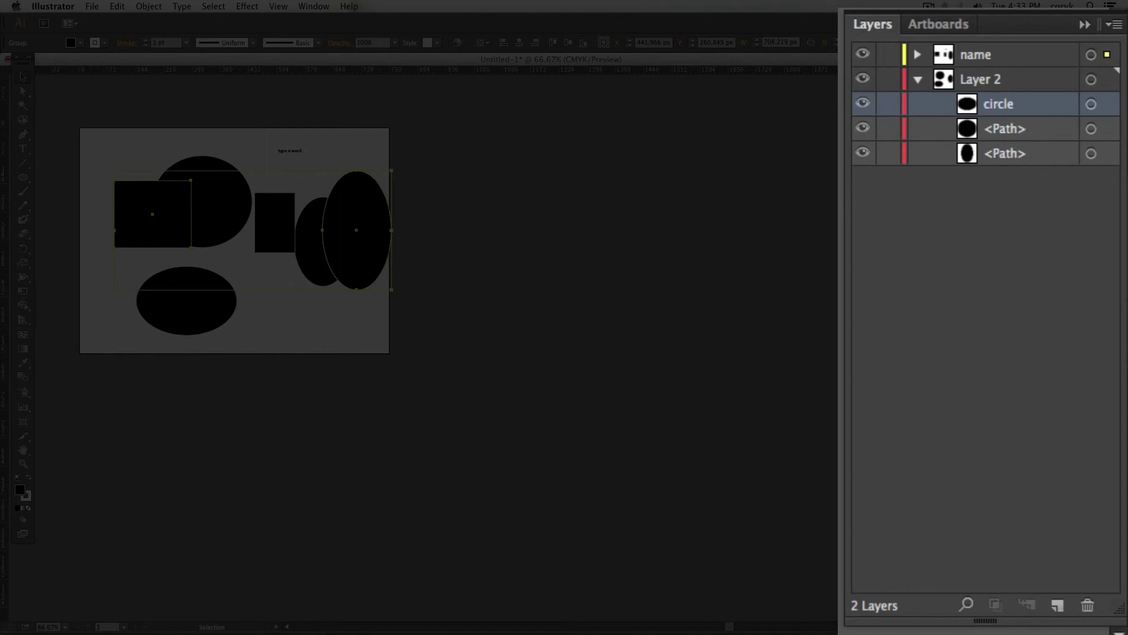
{"action": "left_click", "coordinate": [957, 26]}
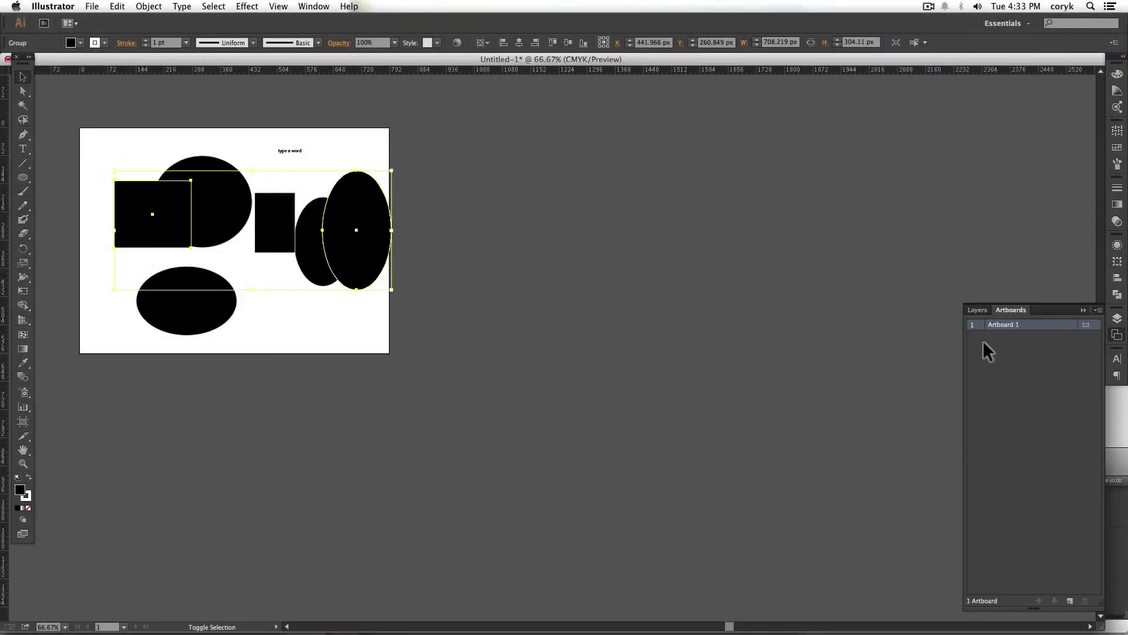
Draw Artboard 2, duplicate it to the right, copy Artboard 1 with its shapes below, then close with Cmd+W.
{"action": "key", "text": "shift+o"}
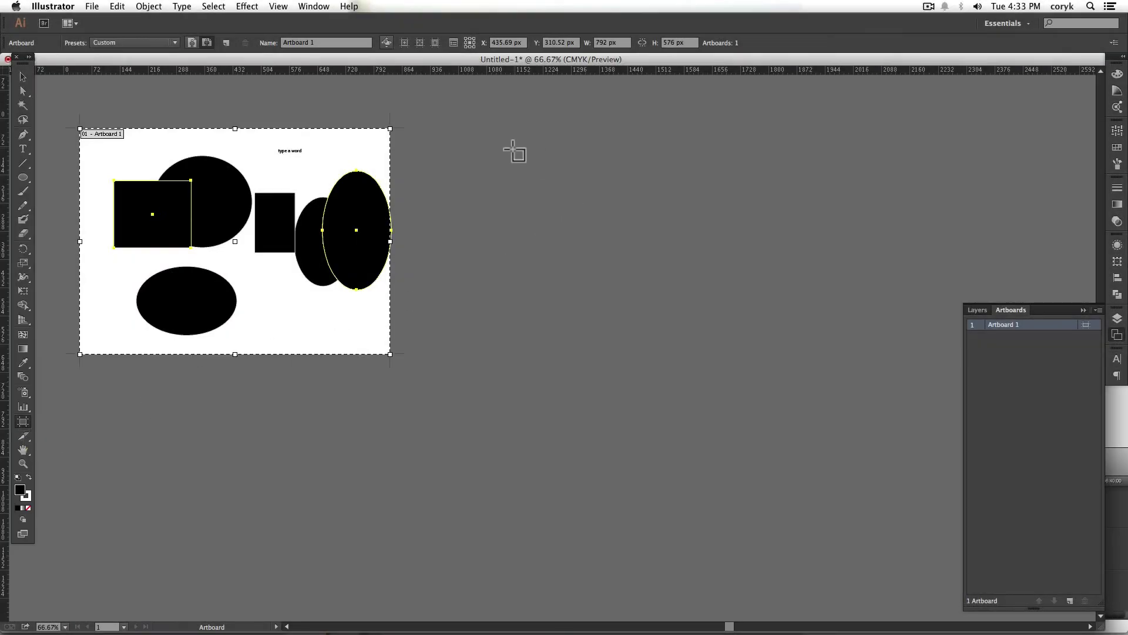
{"action": "left_click_drag", "start_coordinate": [460, 134], "coordinate": [702, 392]}
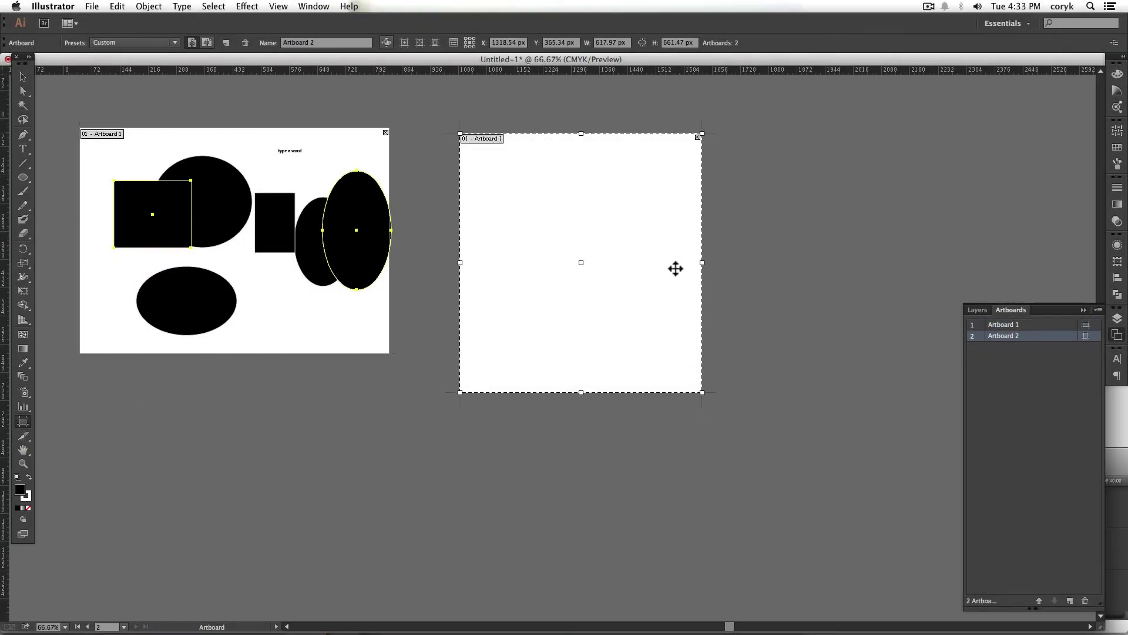
{"action": "left_click_drag", "start_coordinate": [645, 201], "coordinate": [938, 204]}
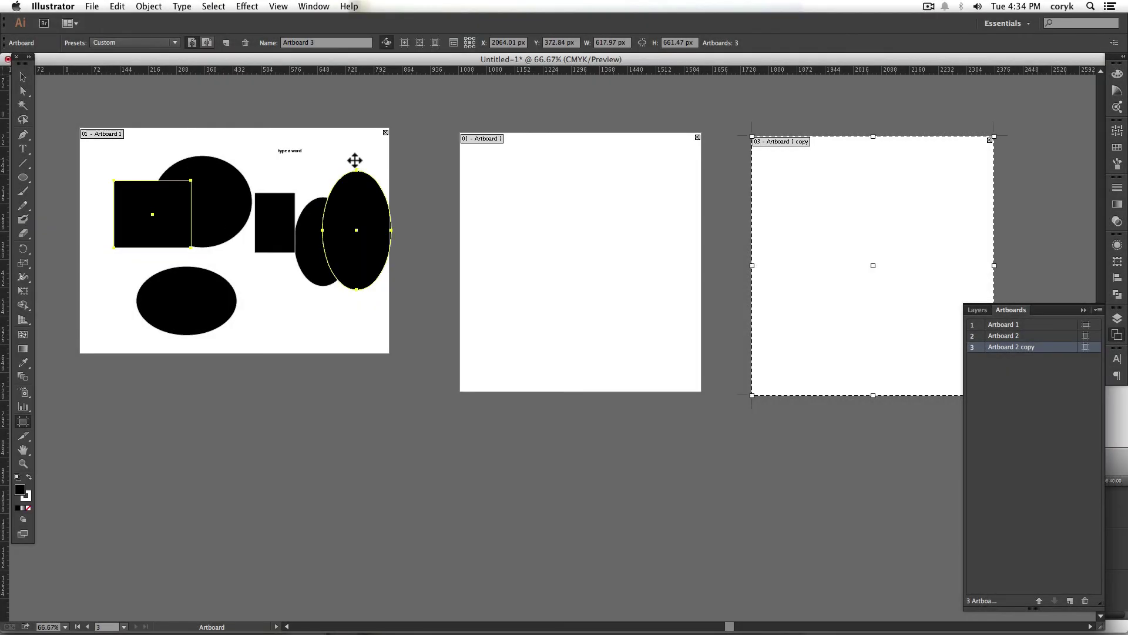
{"action": "left_click", "coordinate": [354, 158]}
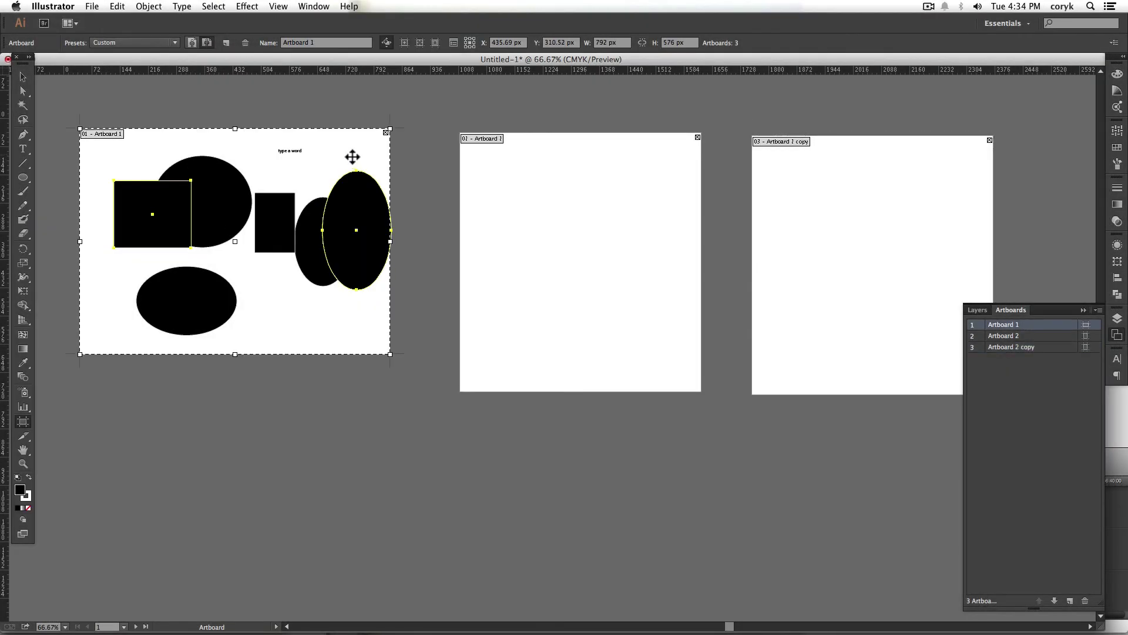
{"action": "left_click_drag", "start_coordinate": [357, 155], "coordinate": [364, 409]}
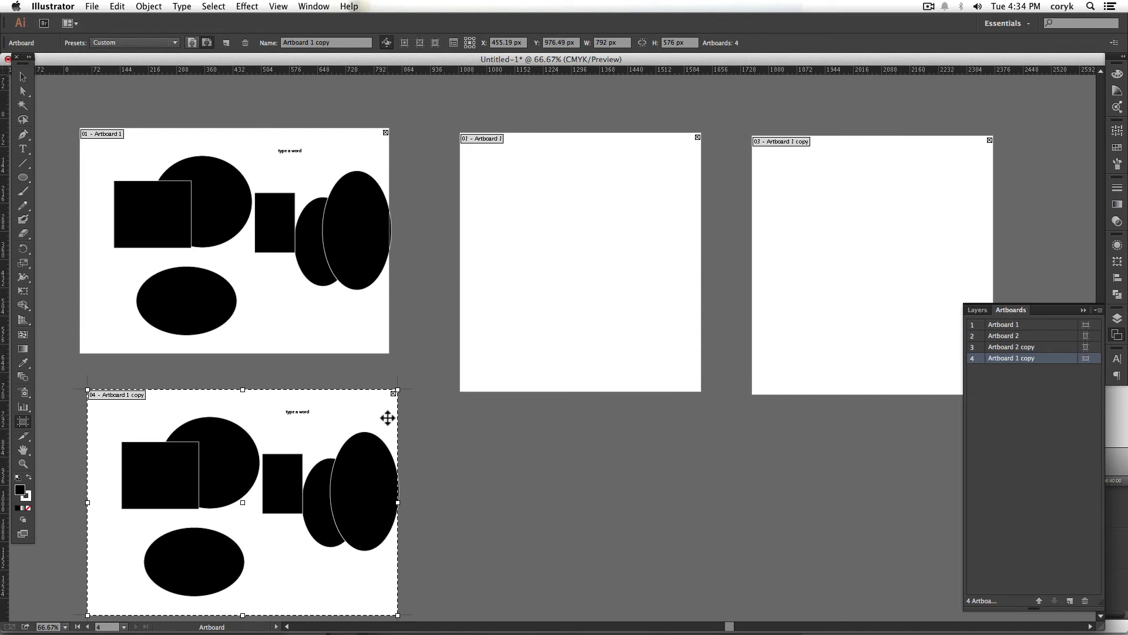
{"action": "key", "text": "super+w"}
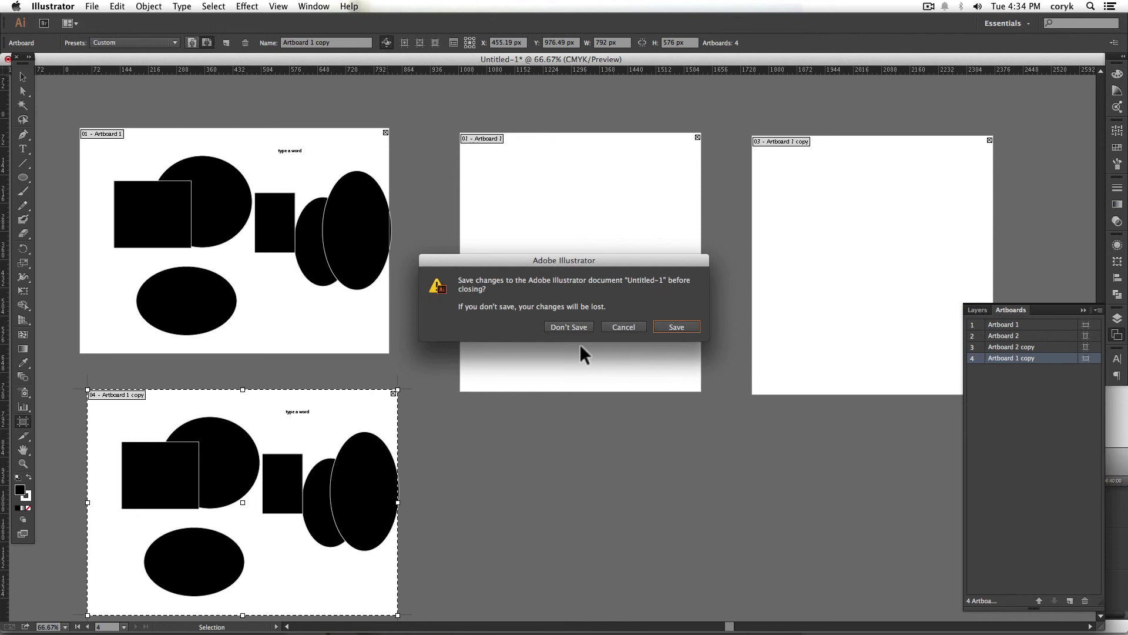
Discard Untitled-1 unsaved and set up a new document with 4 artboards in a grid by row.
{"action": "left_click", "coordinate": [577, 327]}
{"action": "left_click", "coordinate": [92, 6]}
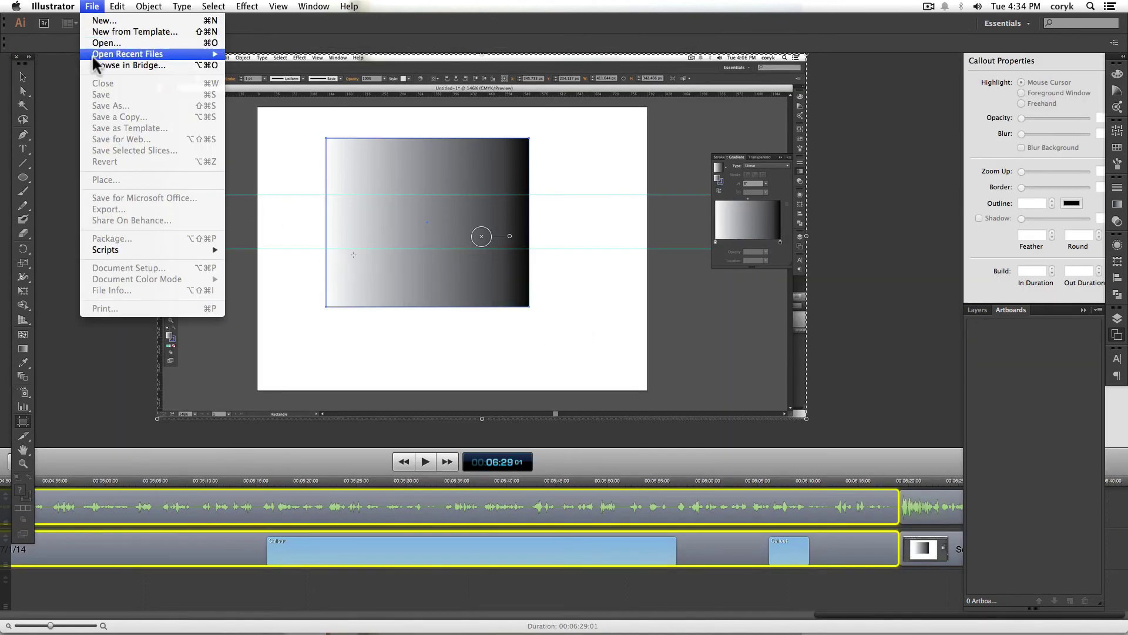
{"action": "left_click", "coordinate": [106, 20]}
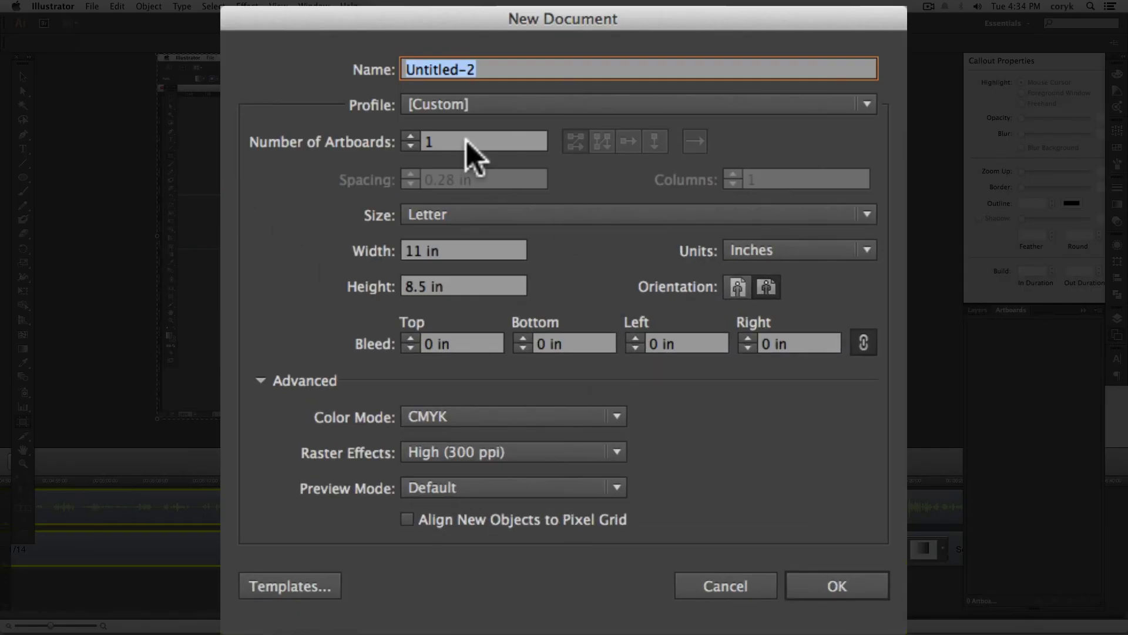
{"action": "left_click", "coordinate": [410, 136]}
{"action": "type", "text": "4"}
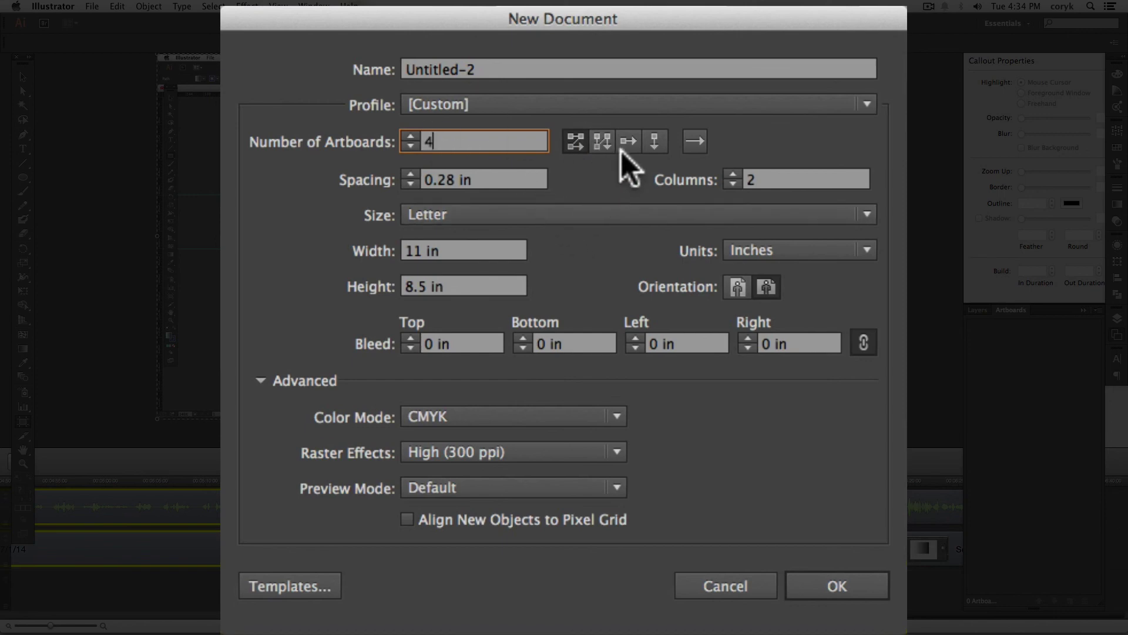
{"action": "left_click", "coordinate": [602, 141]}
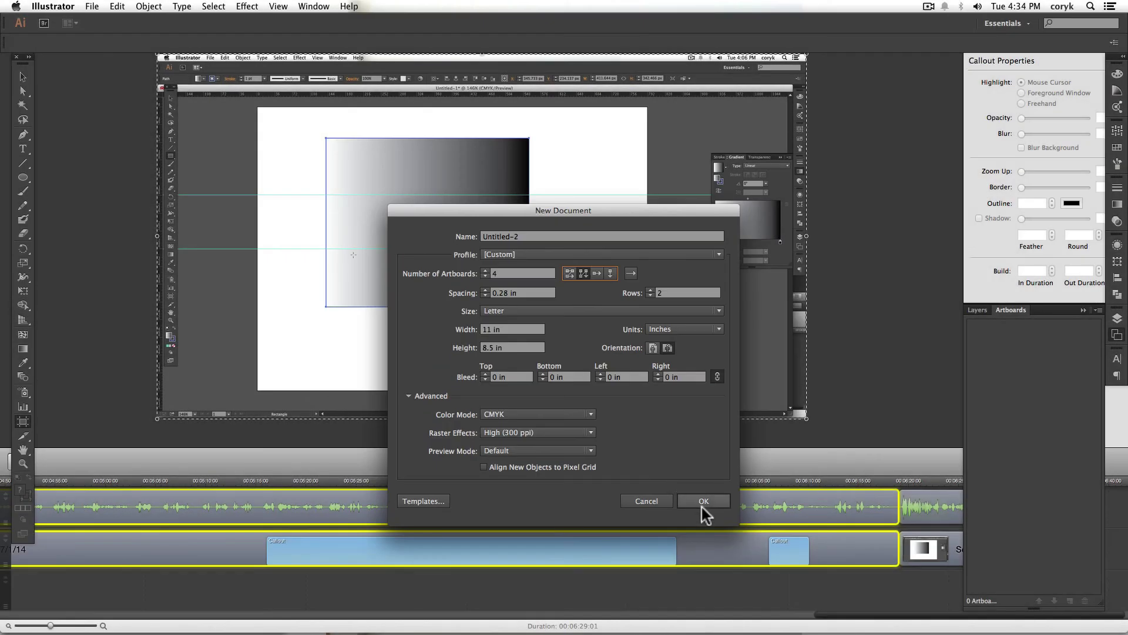
Create the four-artboard document, then add the website address and a 'TWITTER:' handle line under the title.
{"action": "left_click", "coordinate": [707, 581]}
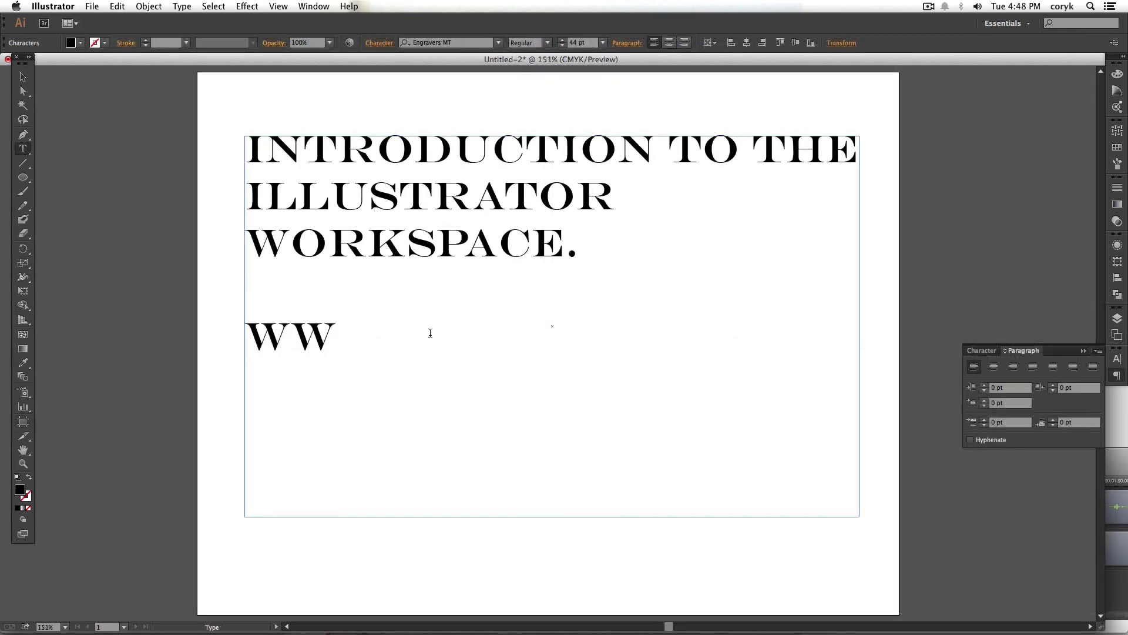
{"action": "type", "text": "W.CORYKERR.COM"}
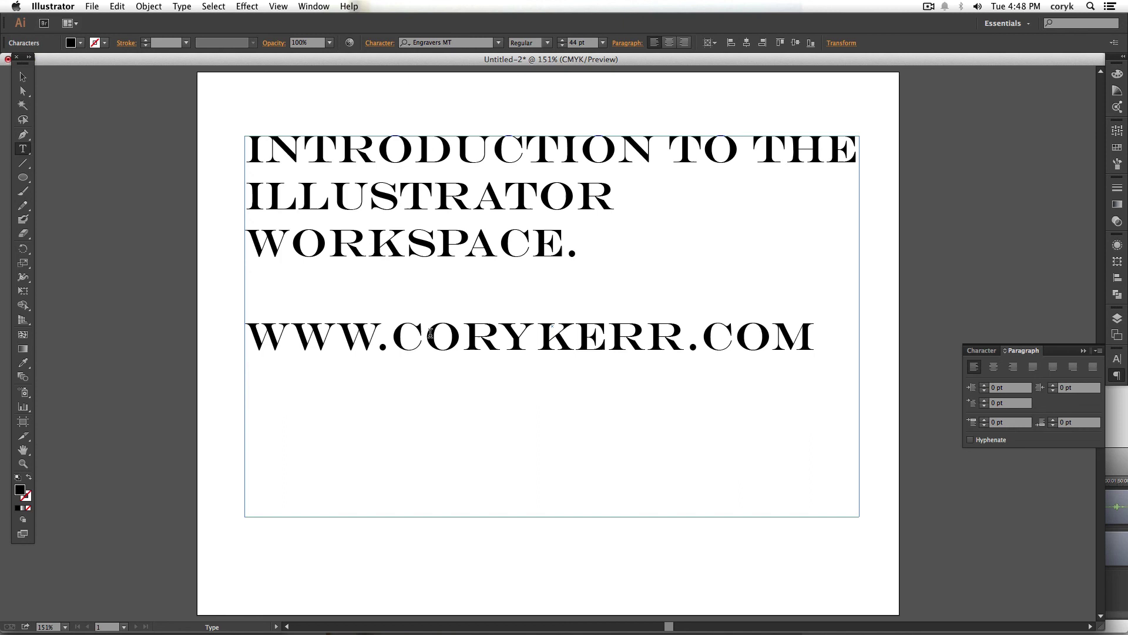
{"action": "key", "text": "Return"}
{"action": "key", "text": "Return"}
{"action": "type", "text": "TWITTER"}
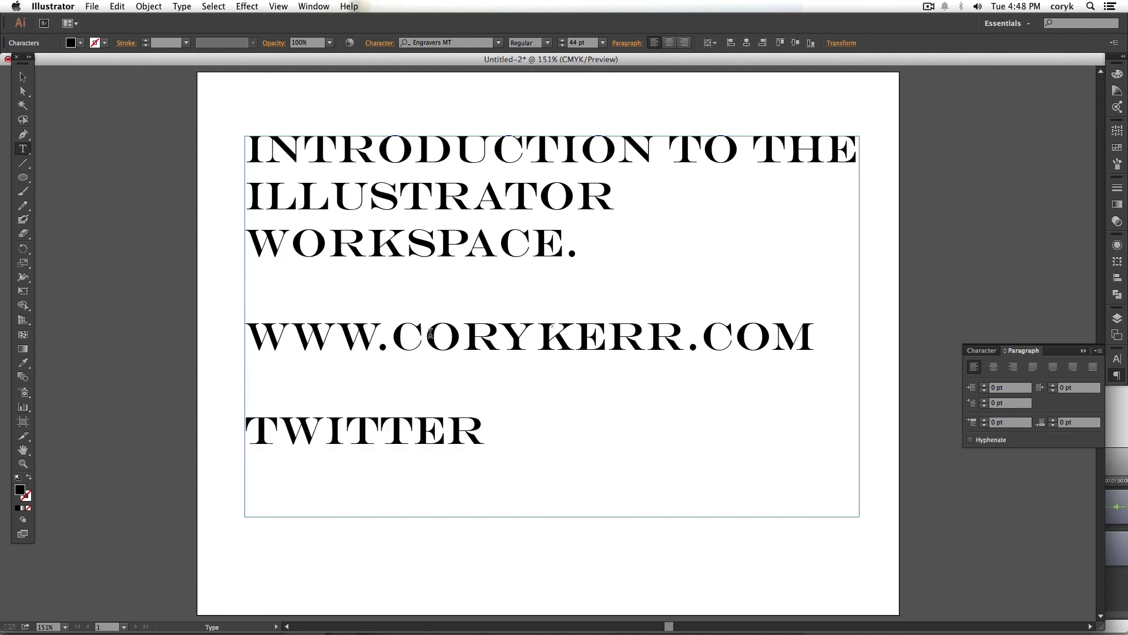
{"action": "type", "text": ": @CORYKERR"}
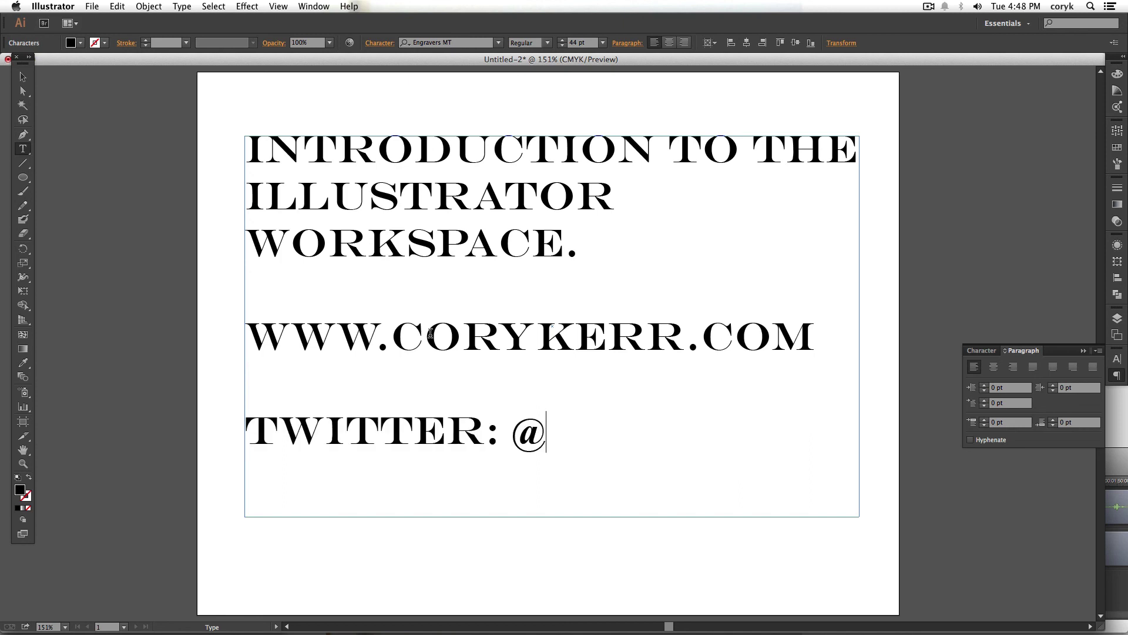